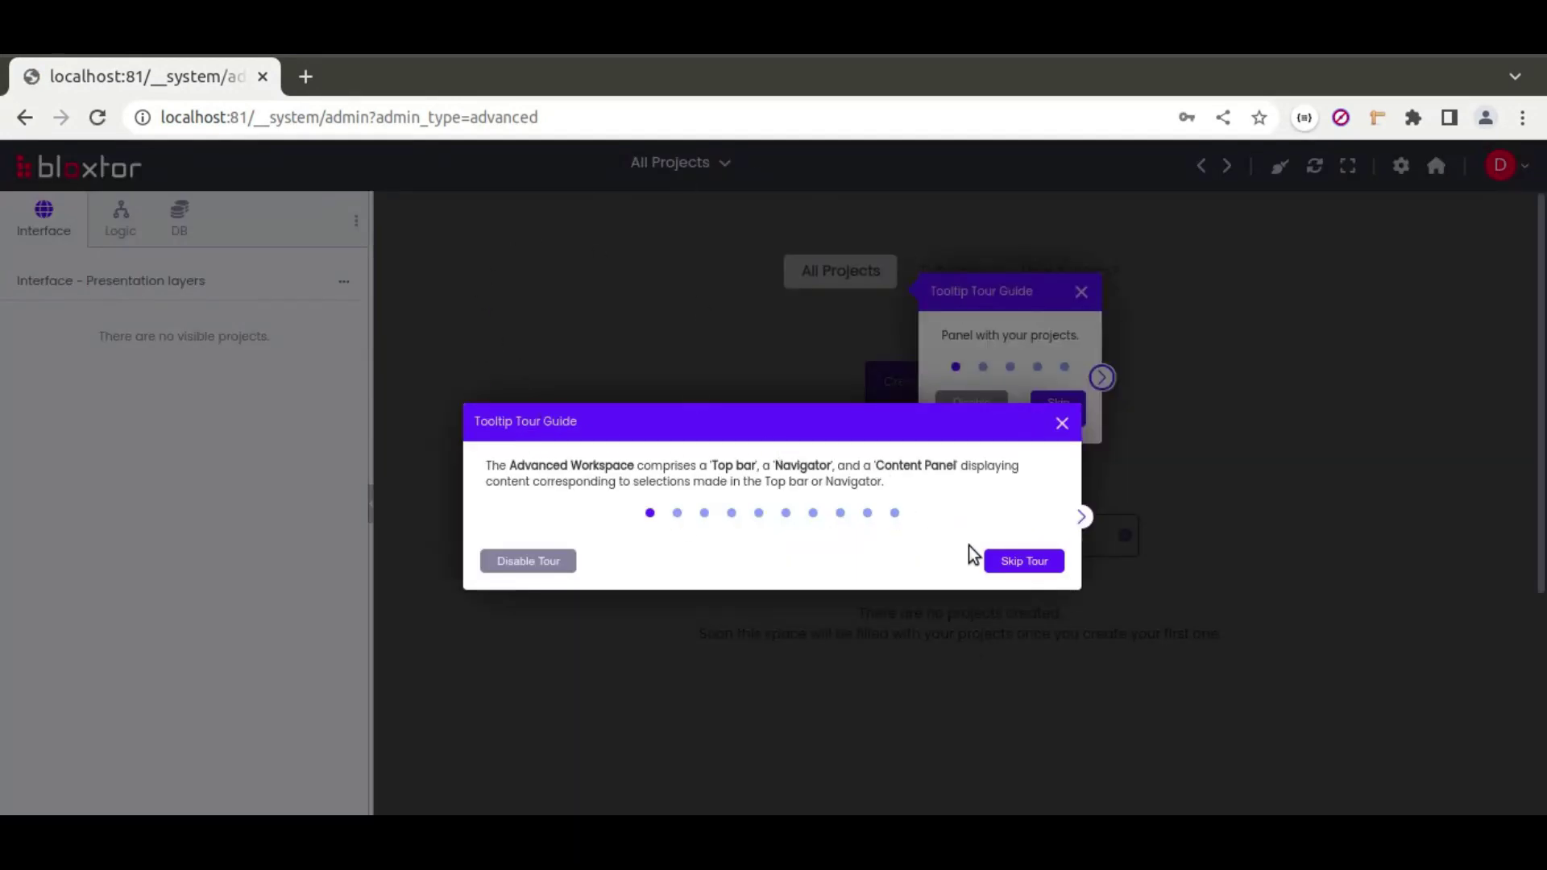
Skip the tour guides, then name the new project my_first_project and continue to the build options
click(1019, 563)
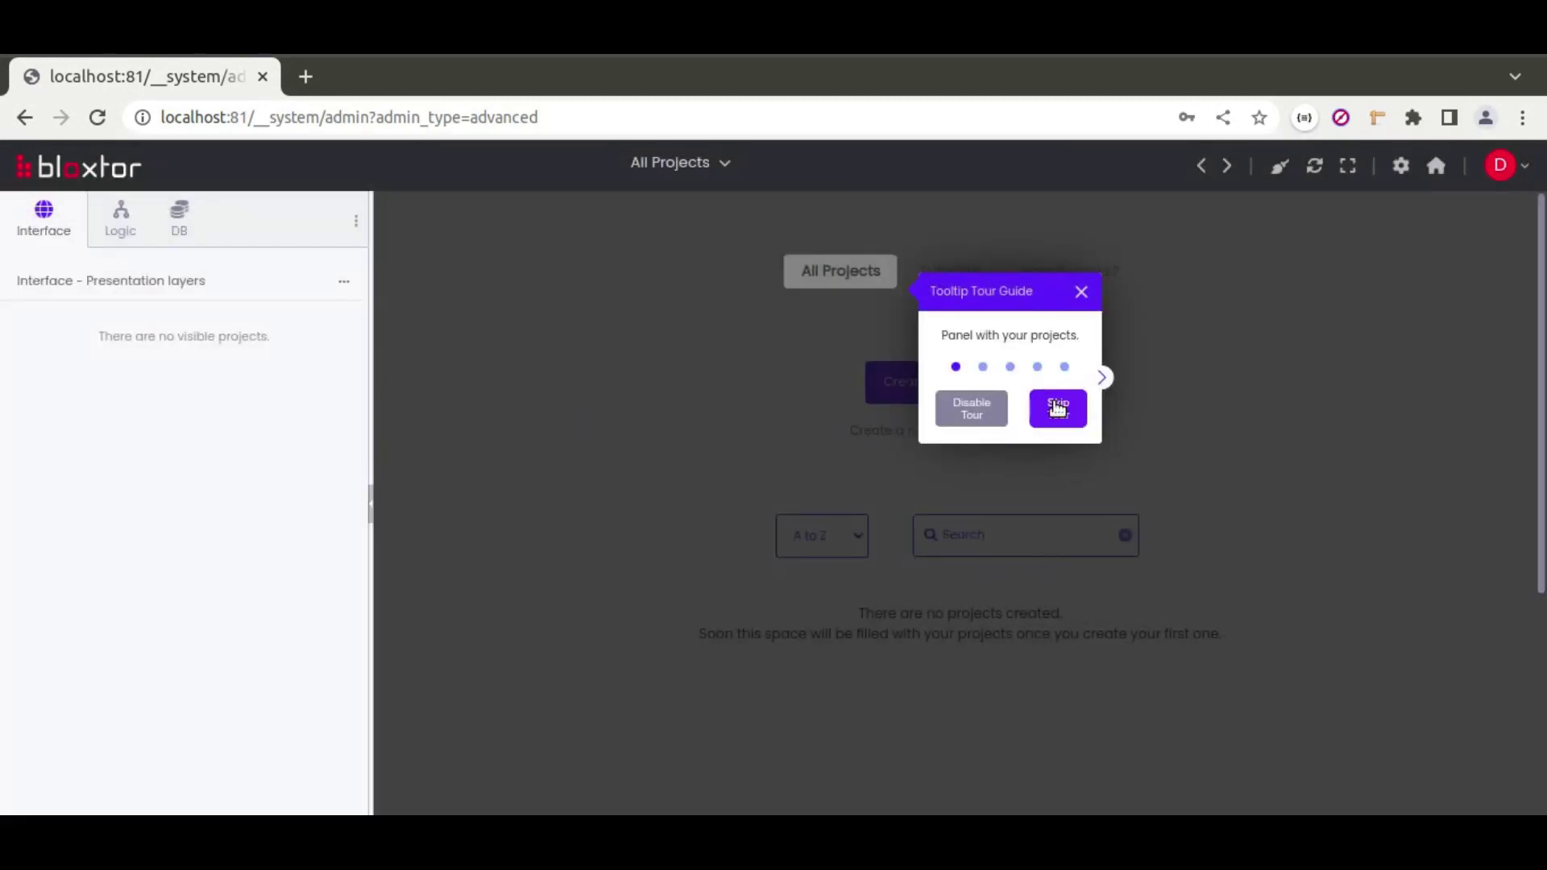
click(1057, 407)
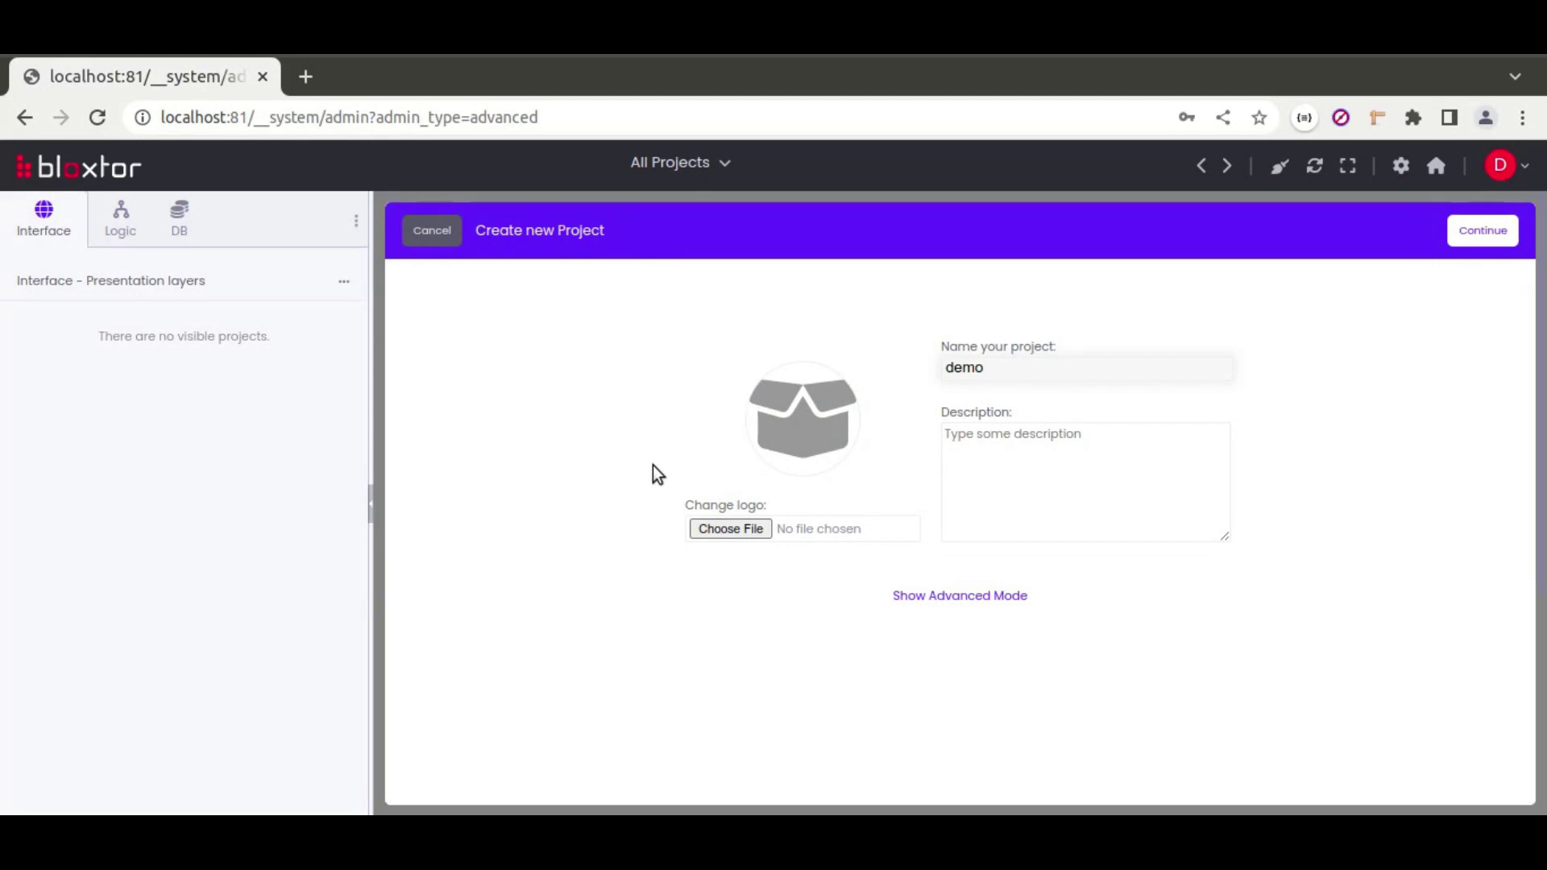
double_click(975, 368)
text(my_)
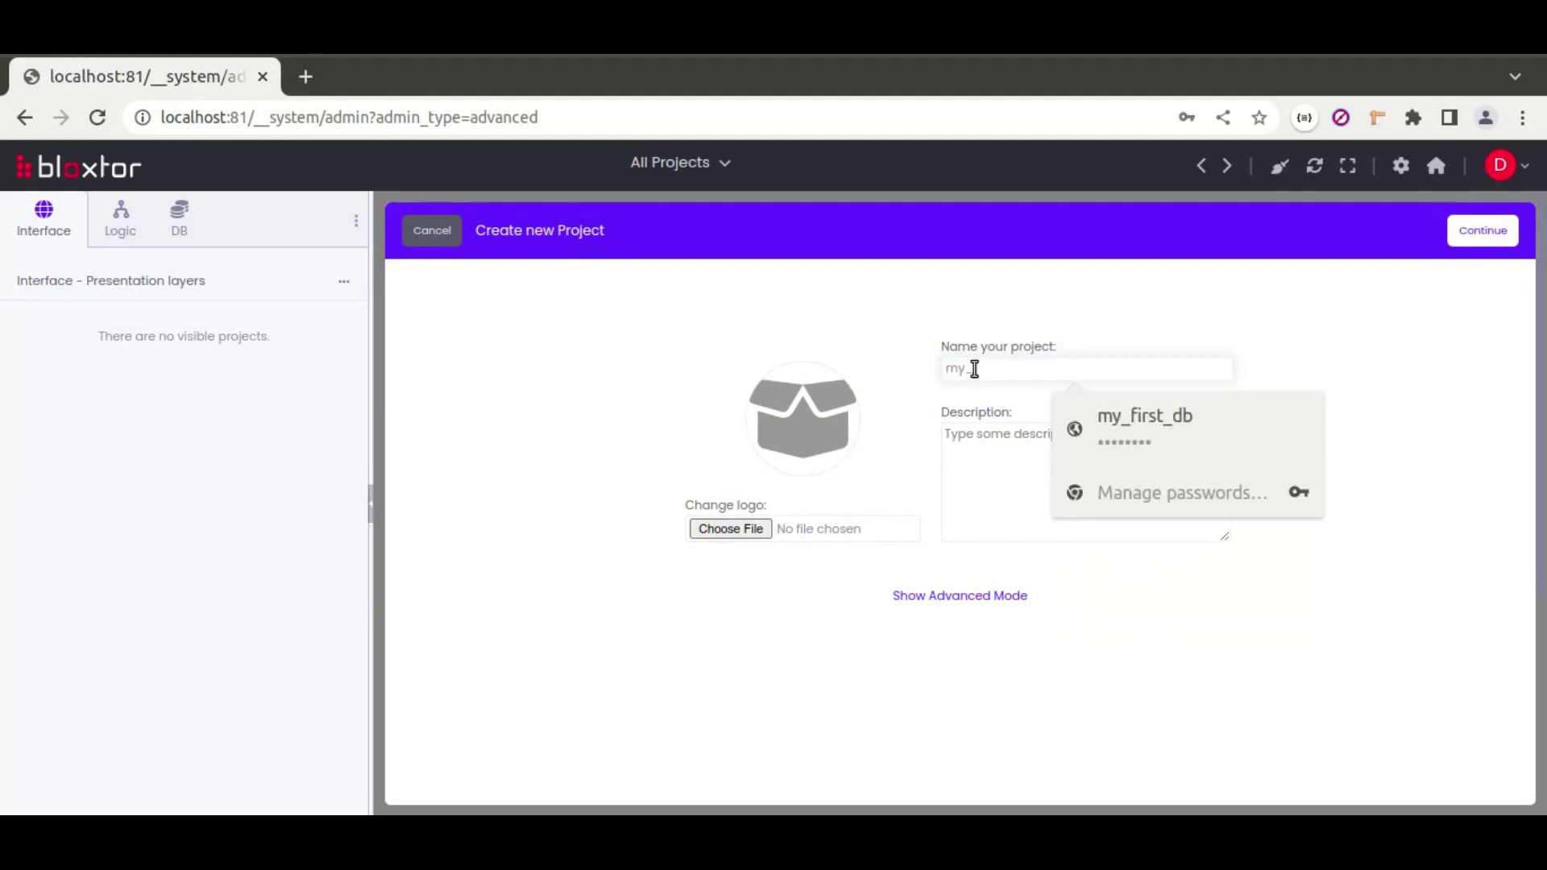
text(first_project)
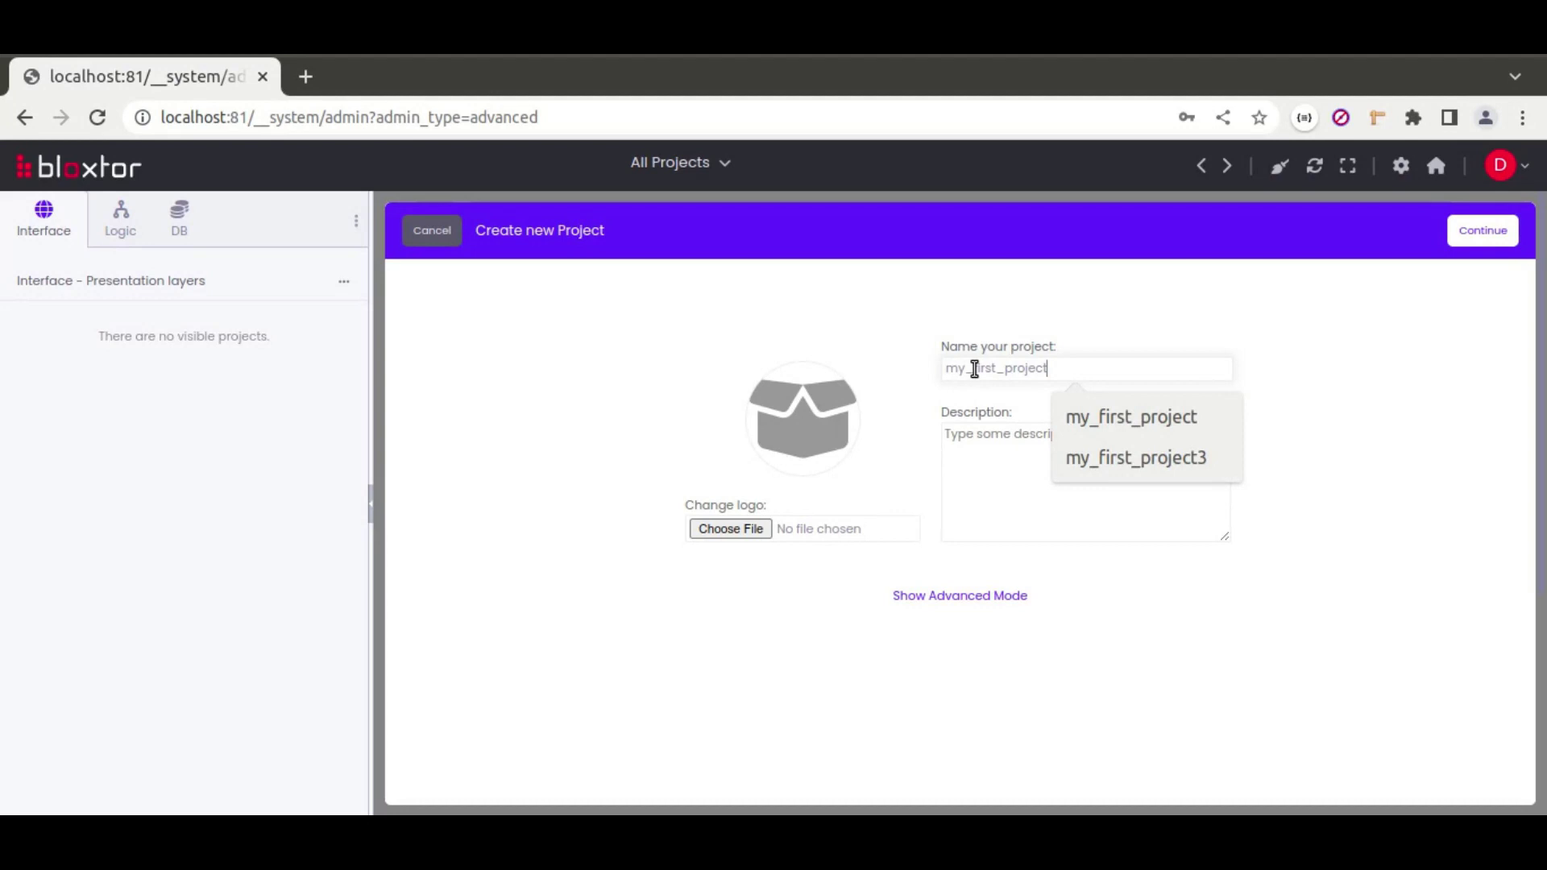
click(911, 351)
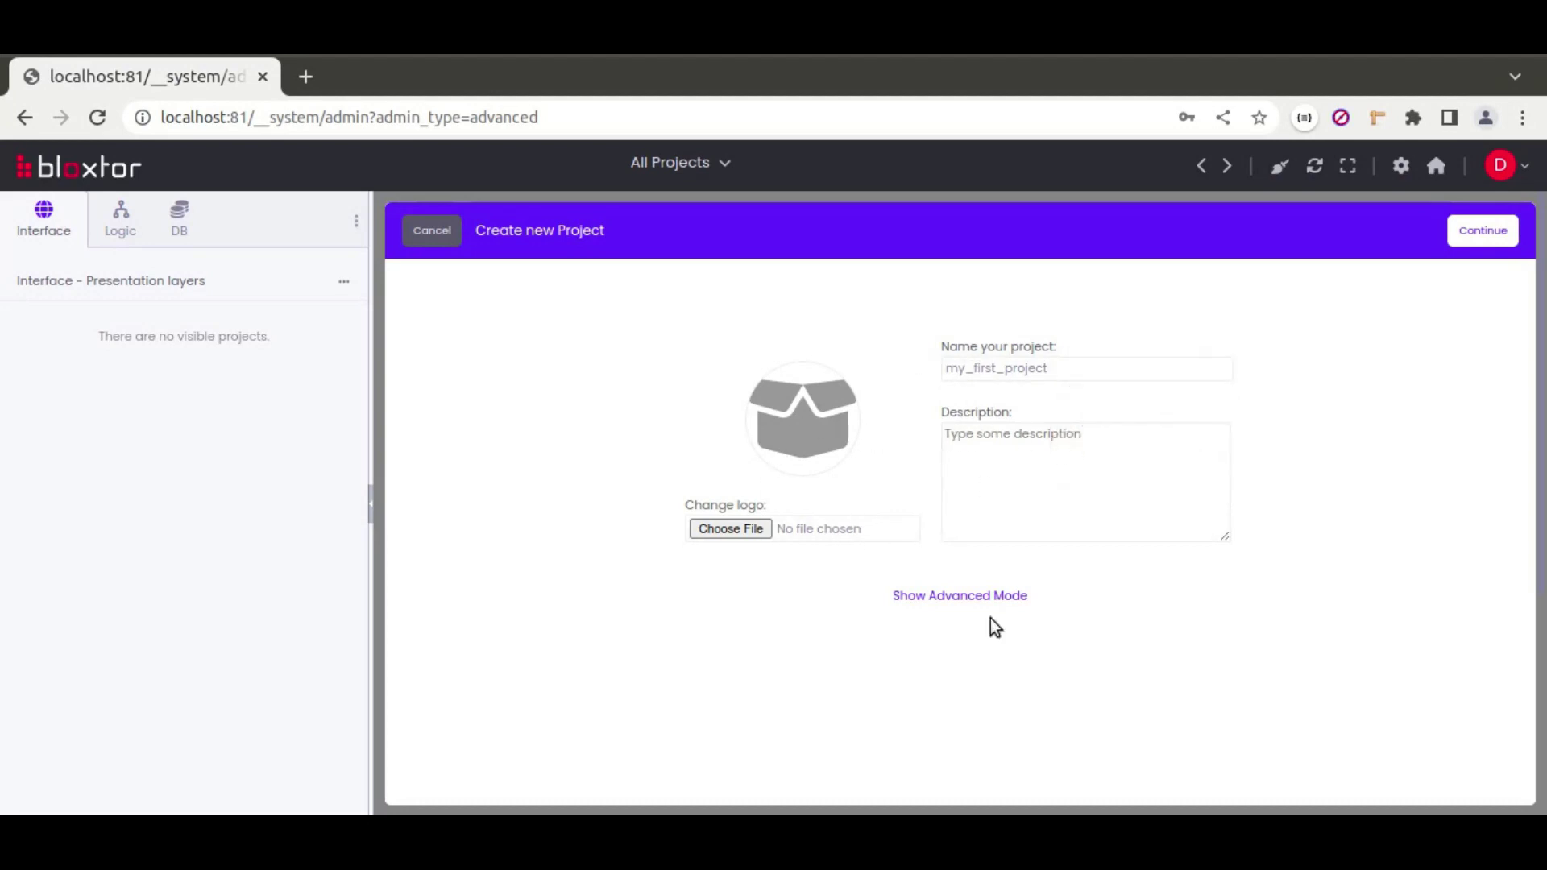
click(1482, 234)
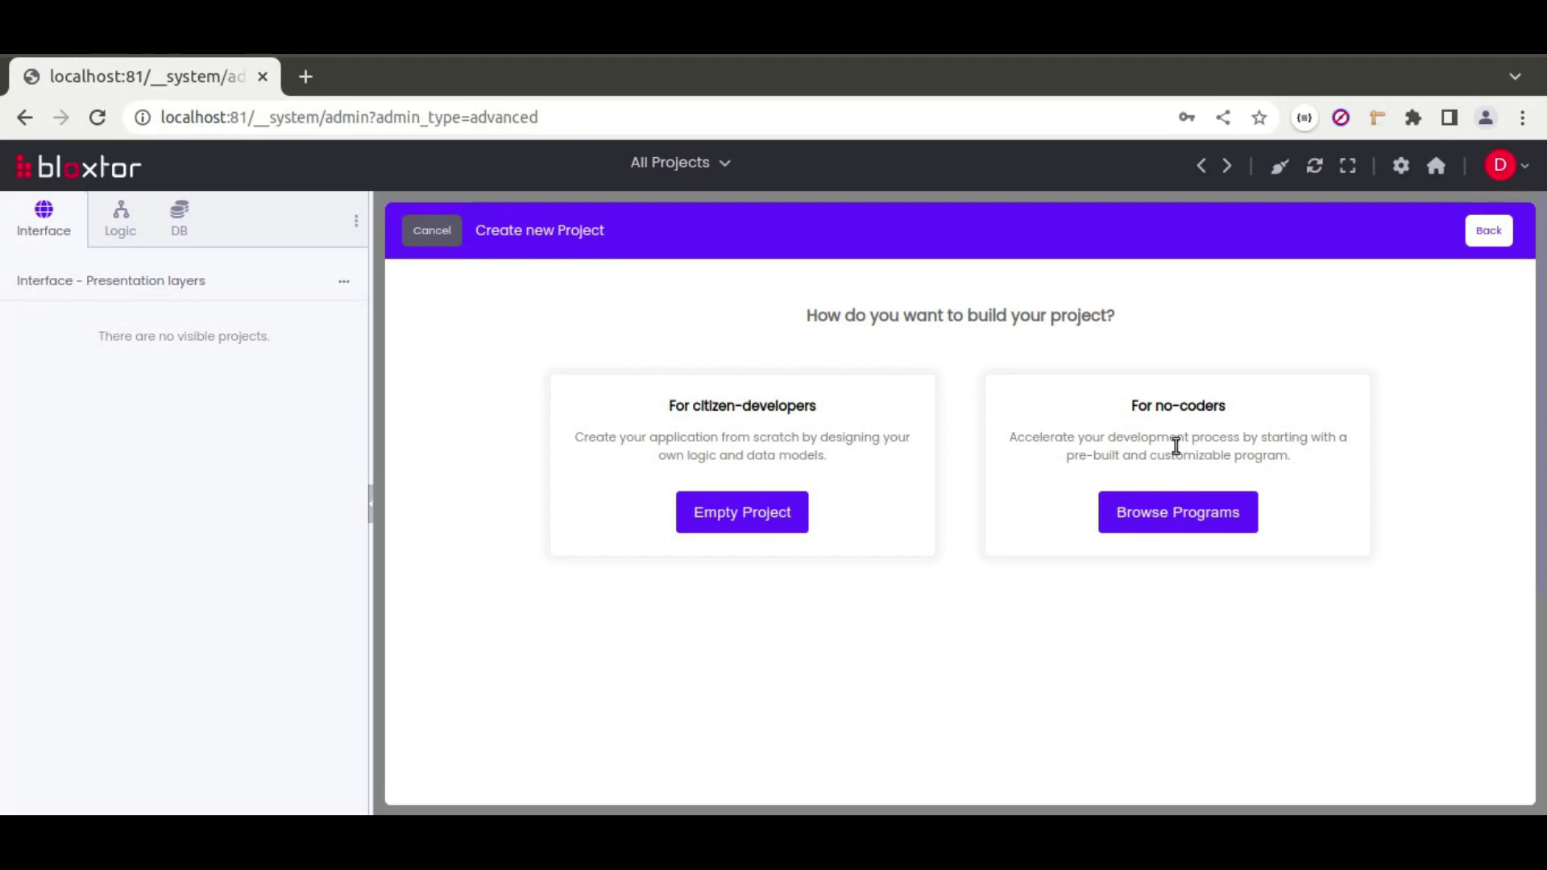
Examine the pre-built programs offered for the new project, then return to the build options
click(1212, 513)
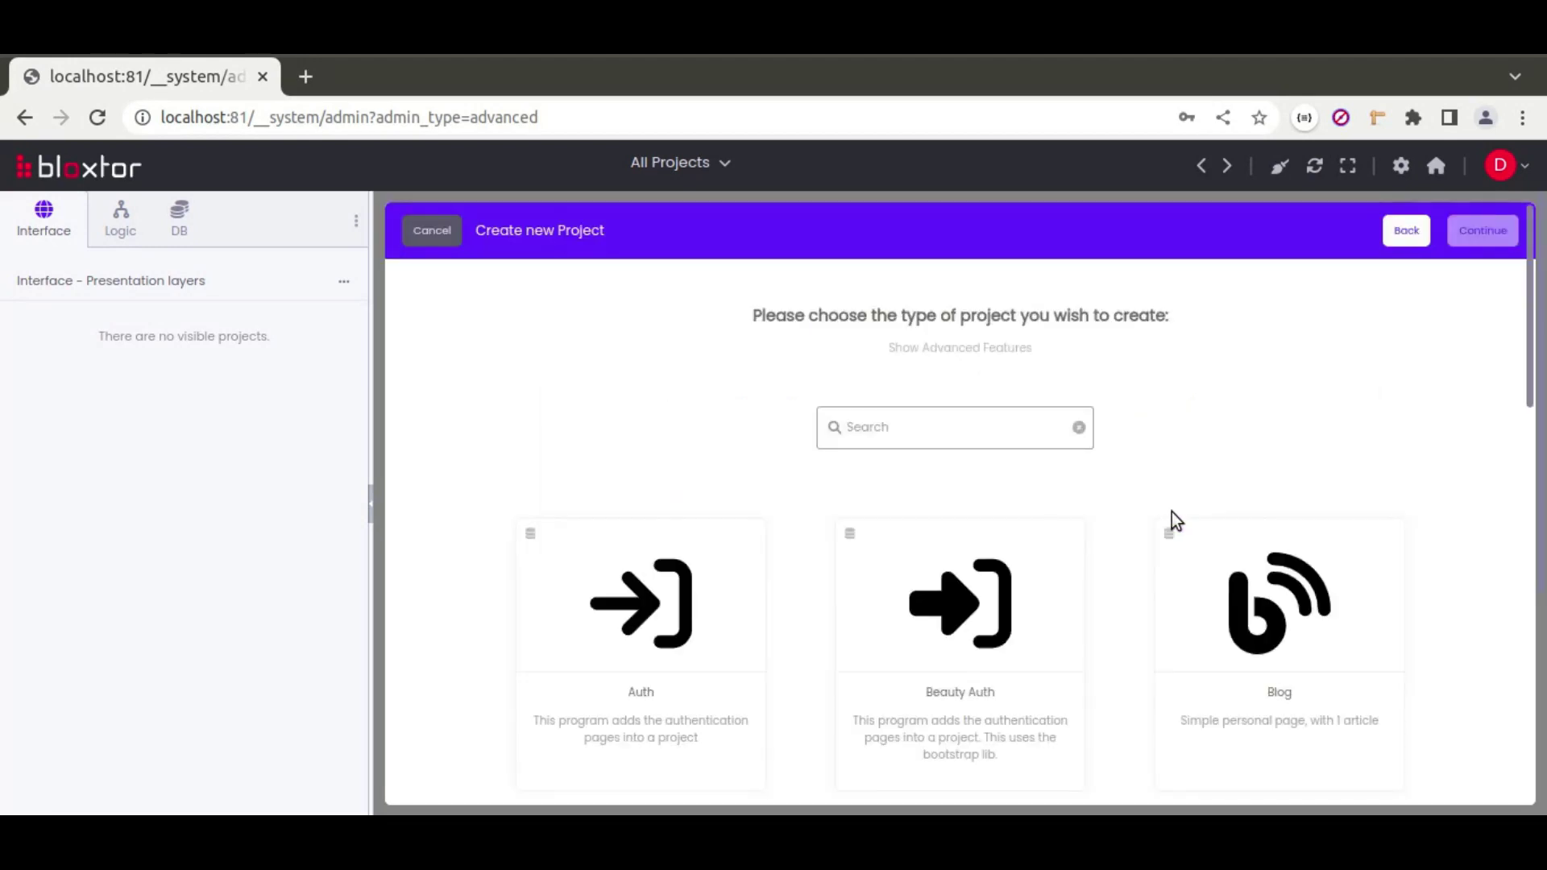
scroll(1125, 502, down, 2)
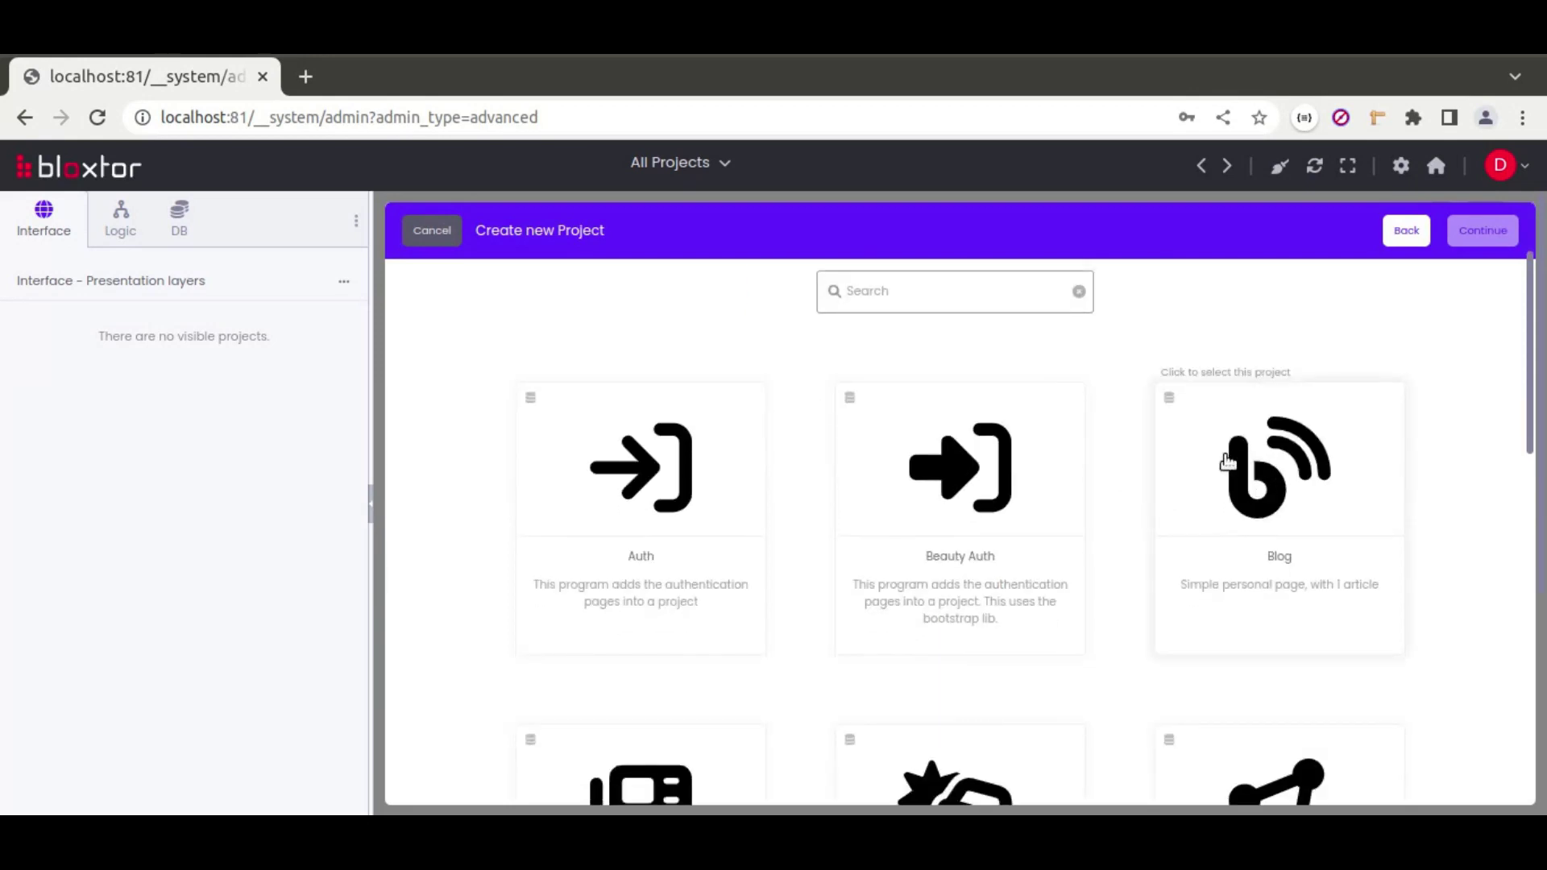
scroll(1126, 467, down, 1)
scroll(1128, 460, down, 2)
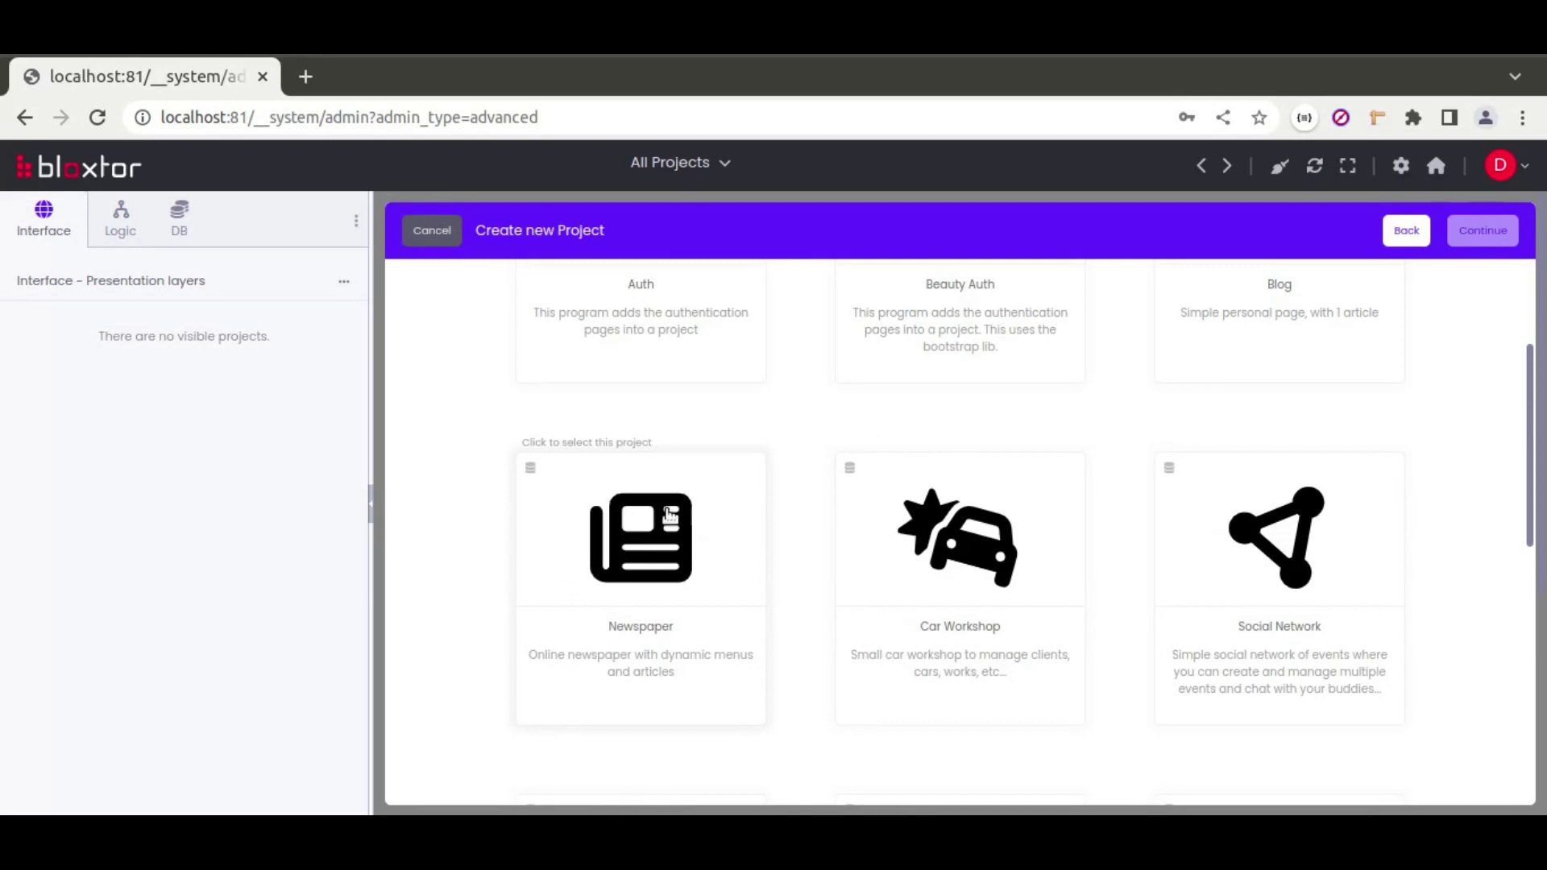
scroll(1127, 508, down, 2)
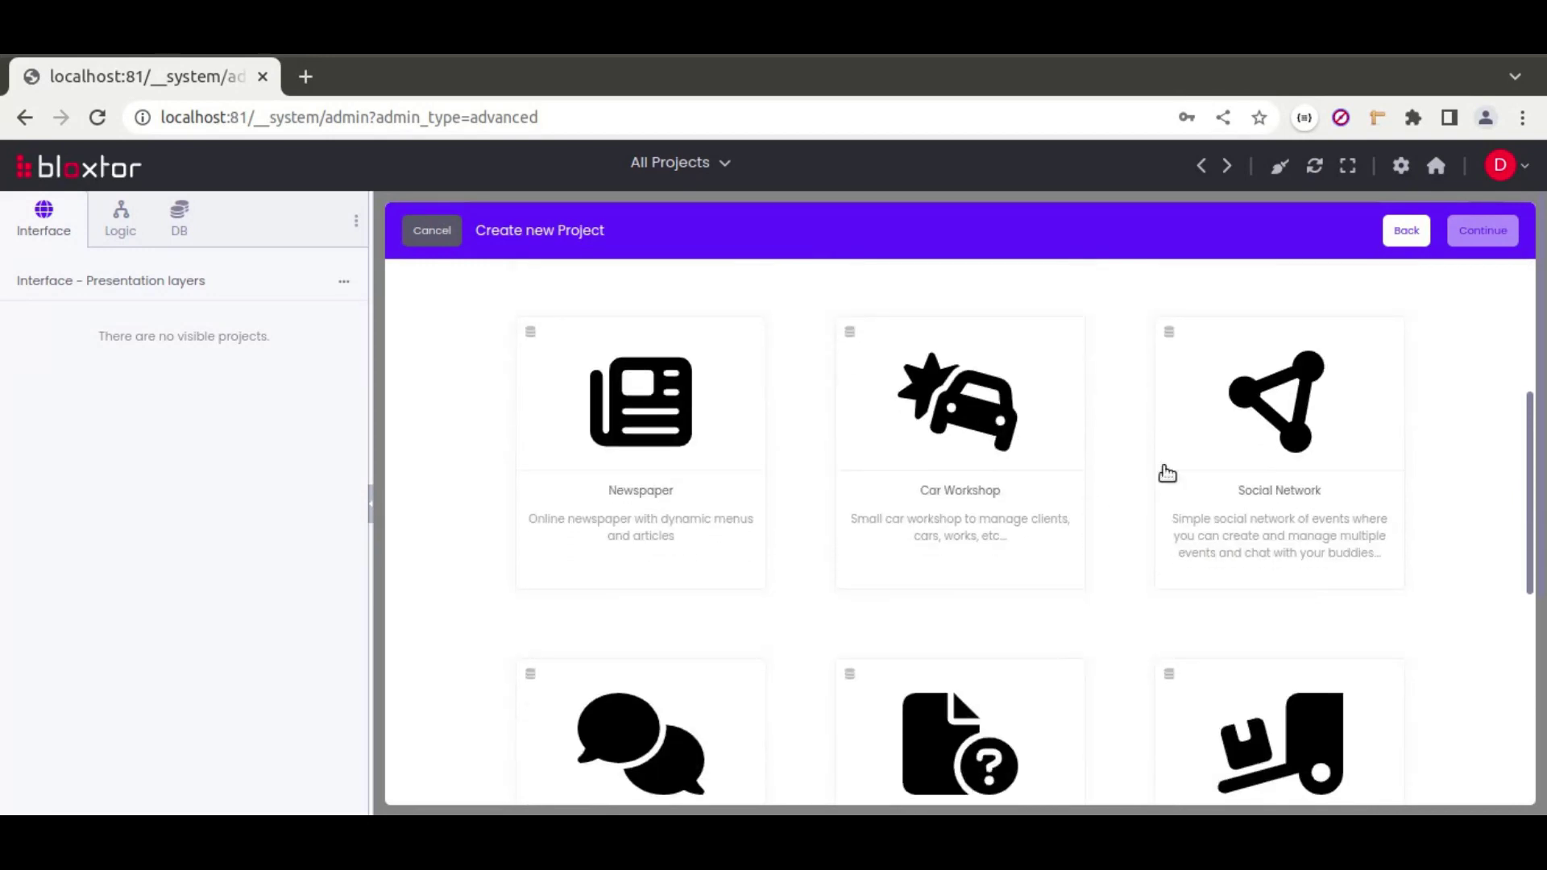
scroll(1151, 474, down, 5)
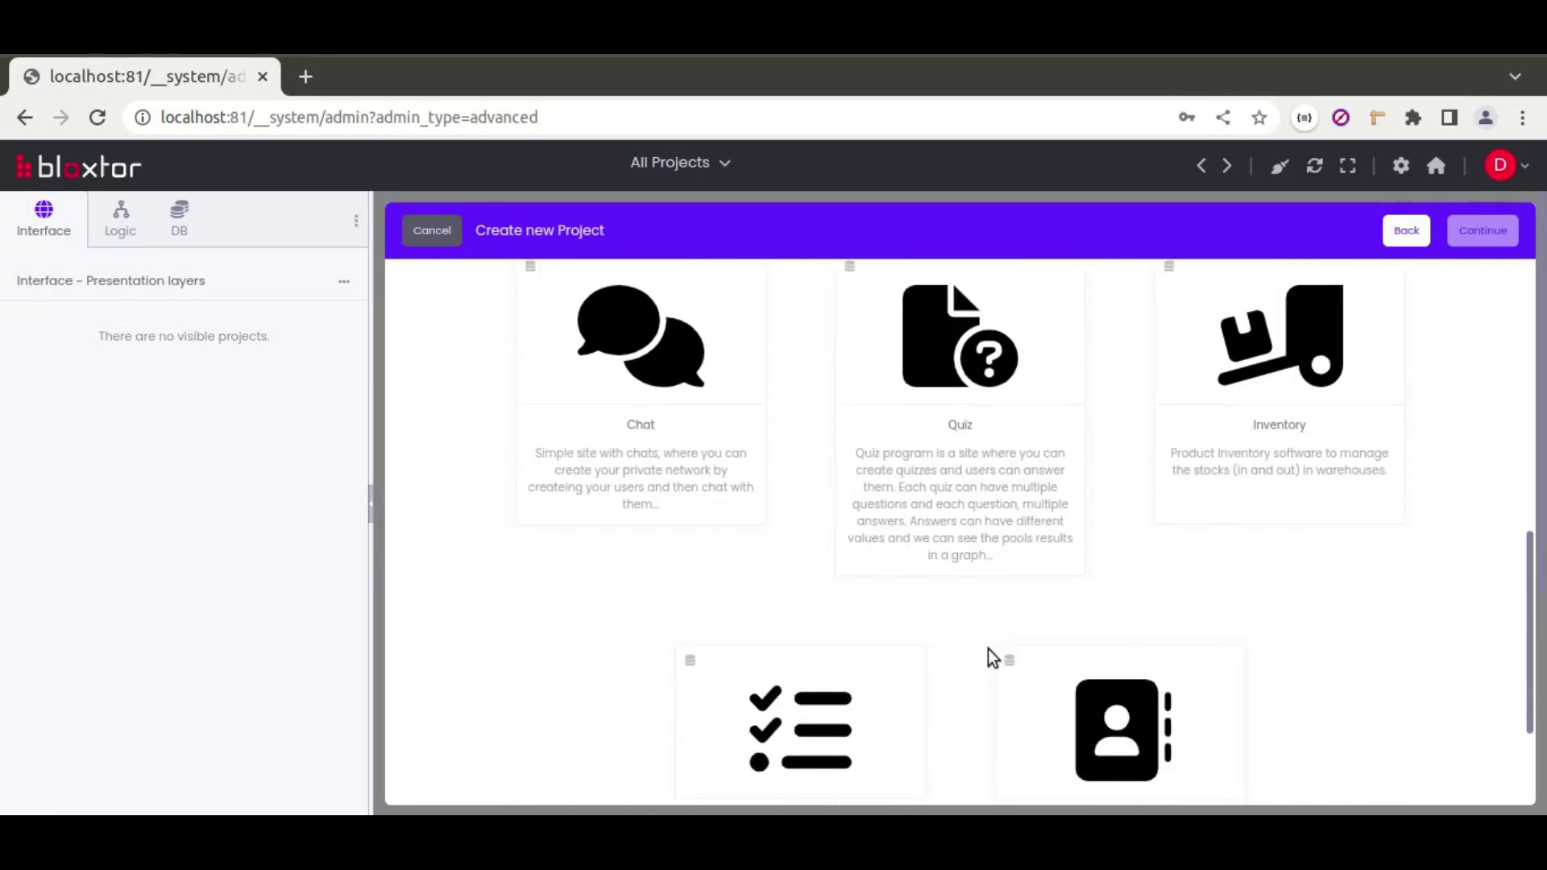
scroll(987, 649, down, 2)
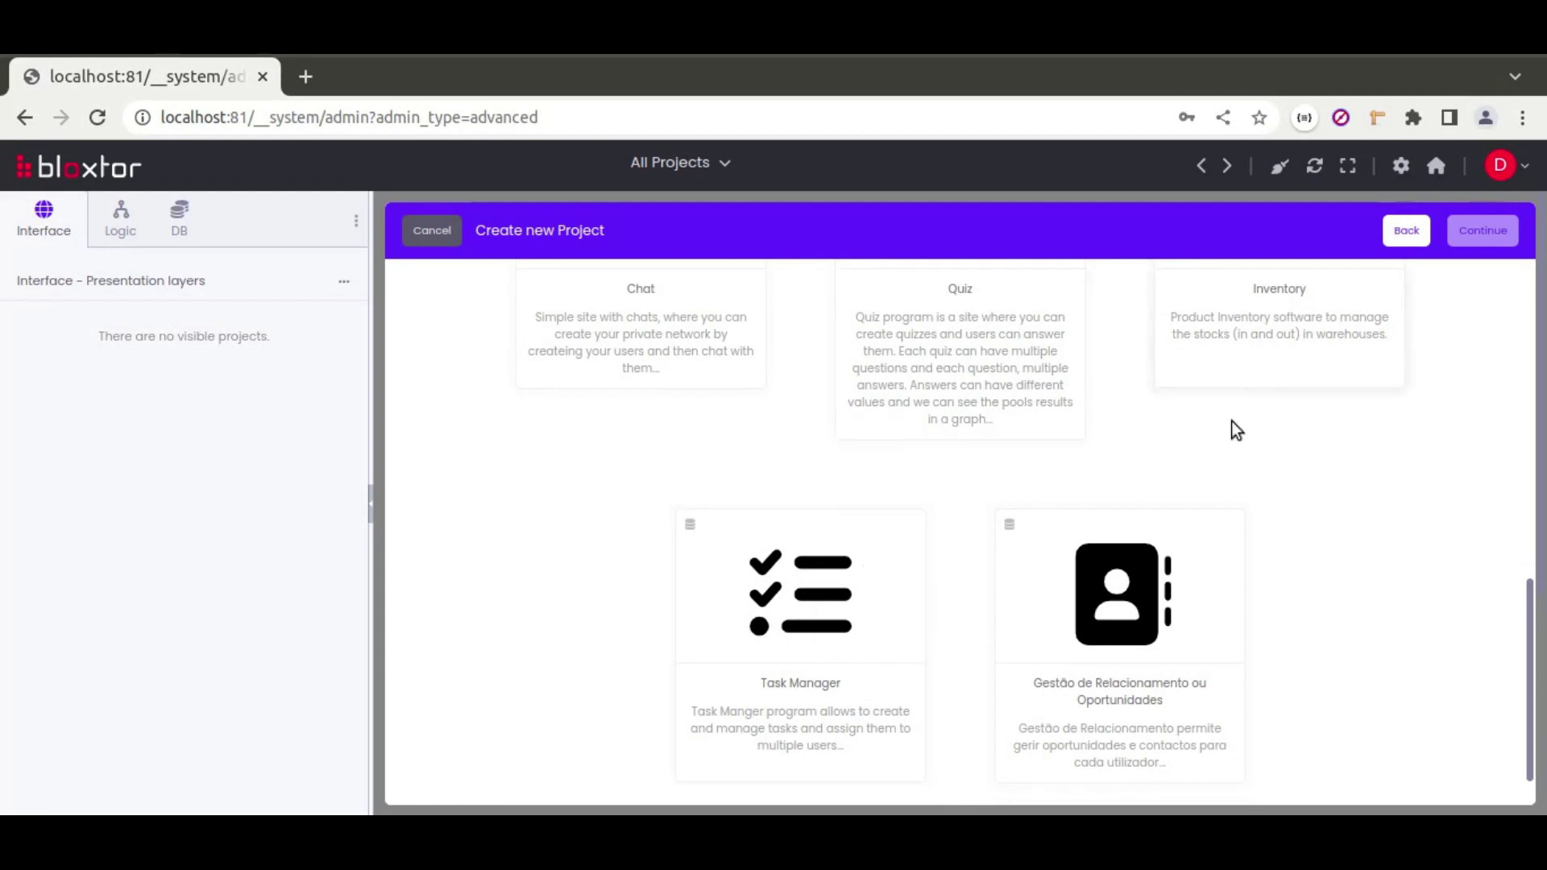
scroll(1122, 511, up, 7)
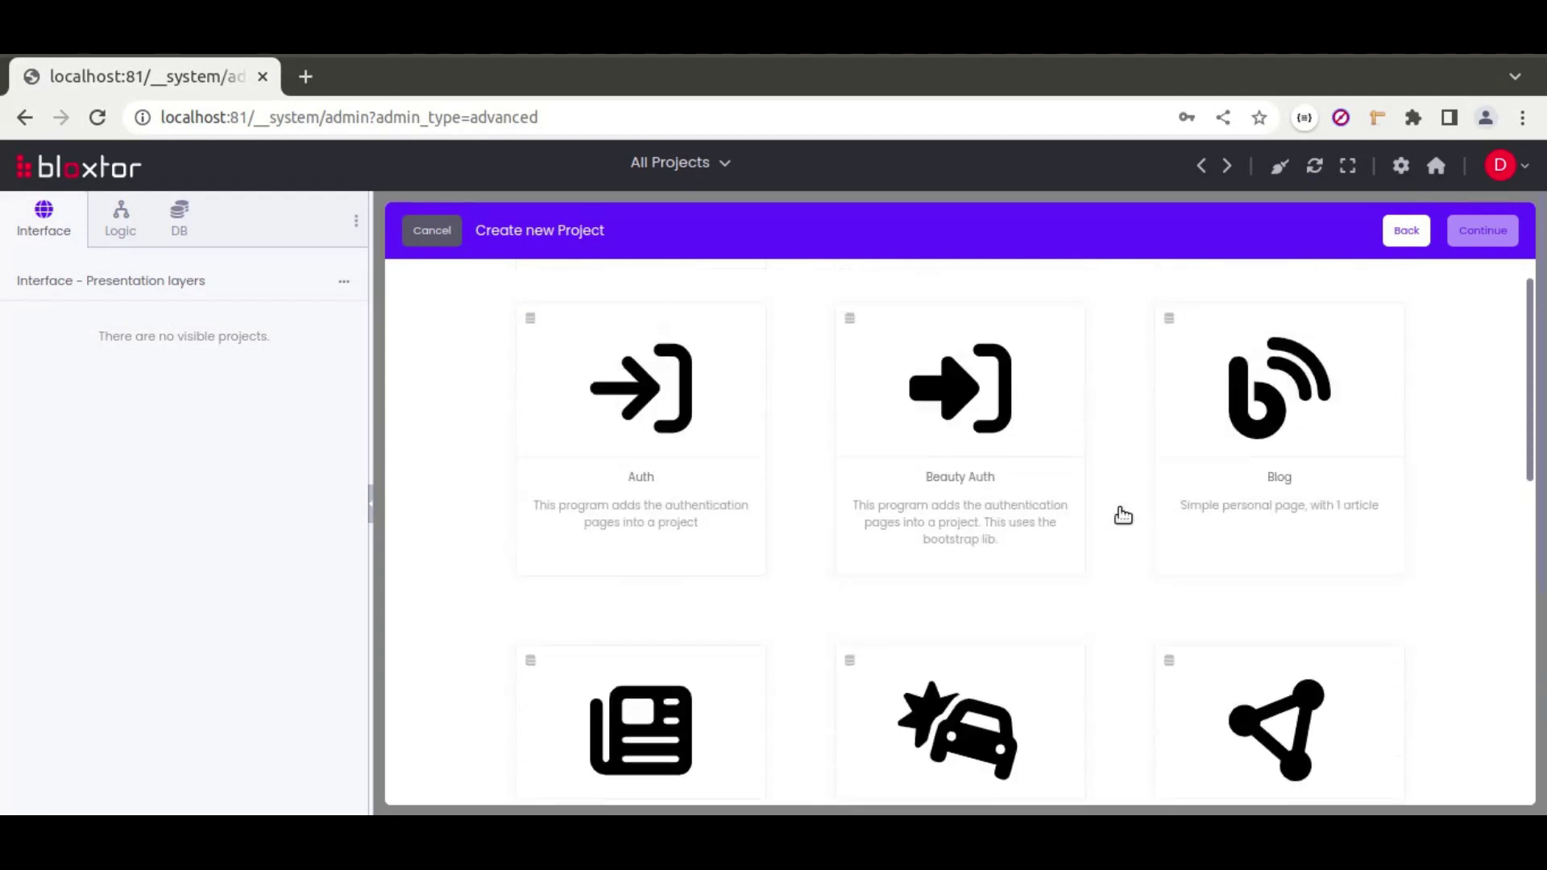
click(1408, 233)
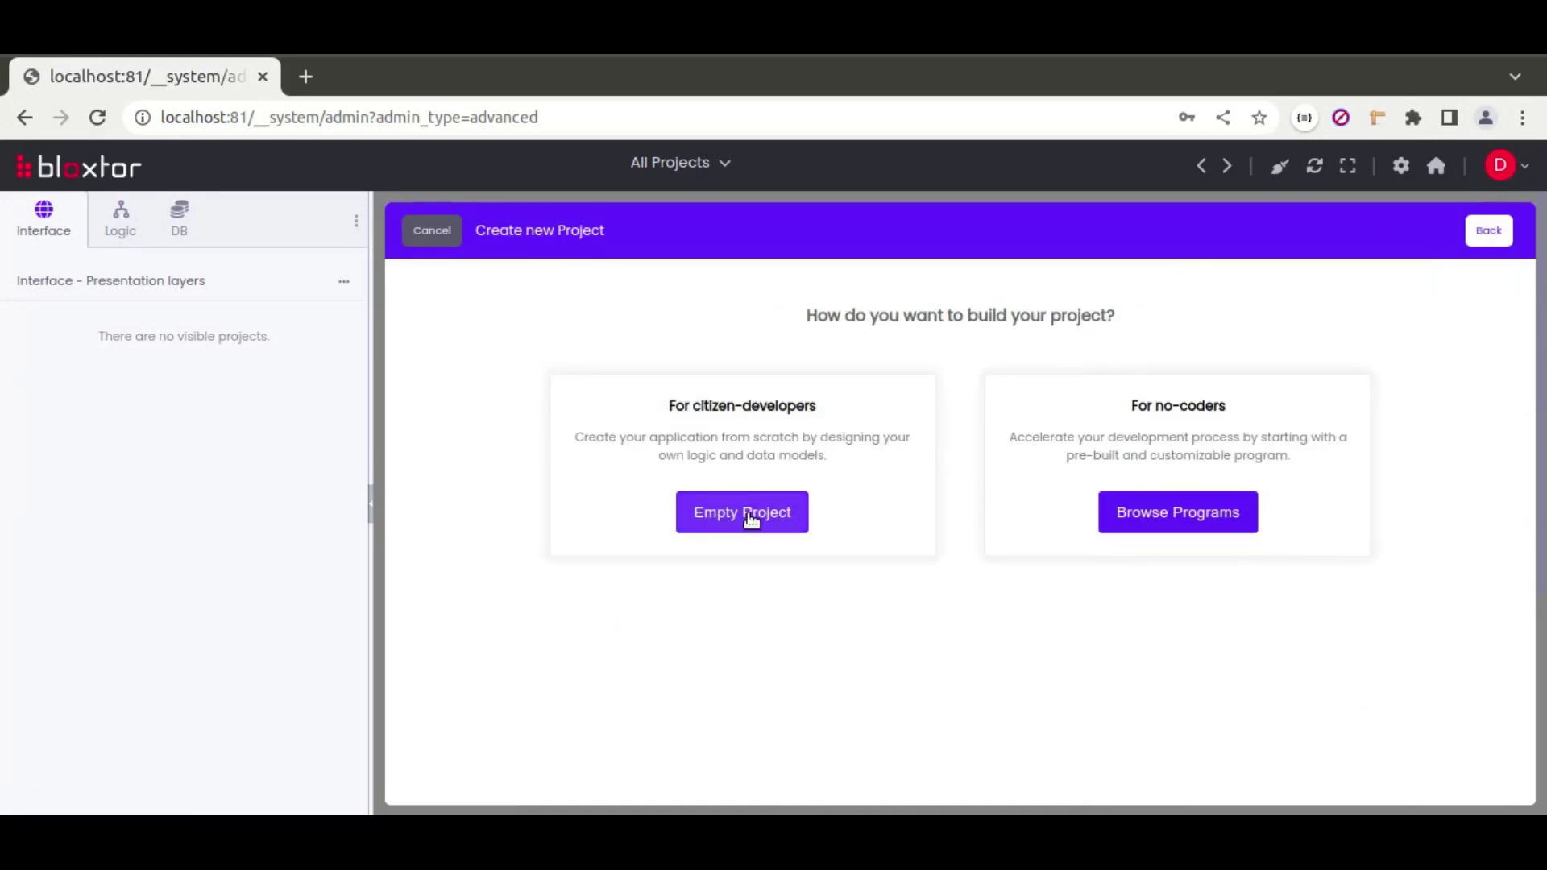
Create the project as an empty project and dismiss the tour guides and the Add Page prompt
click(747, 516)
click(942, 466)
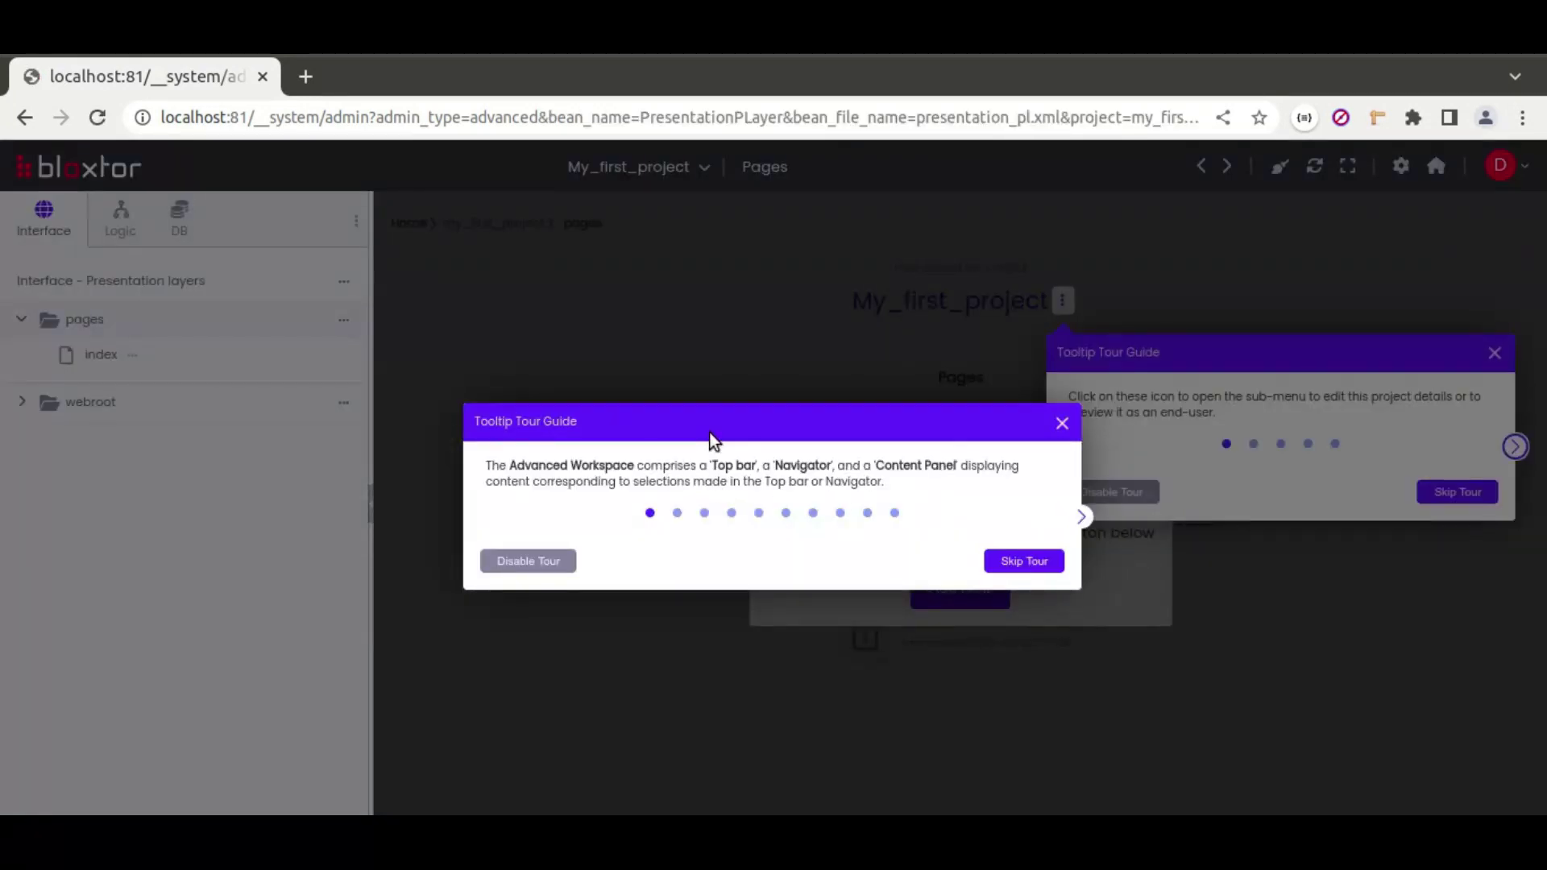
click(1023, 561)
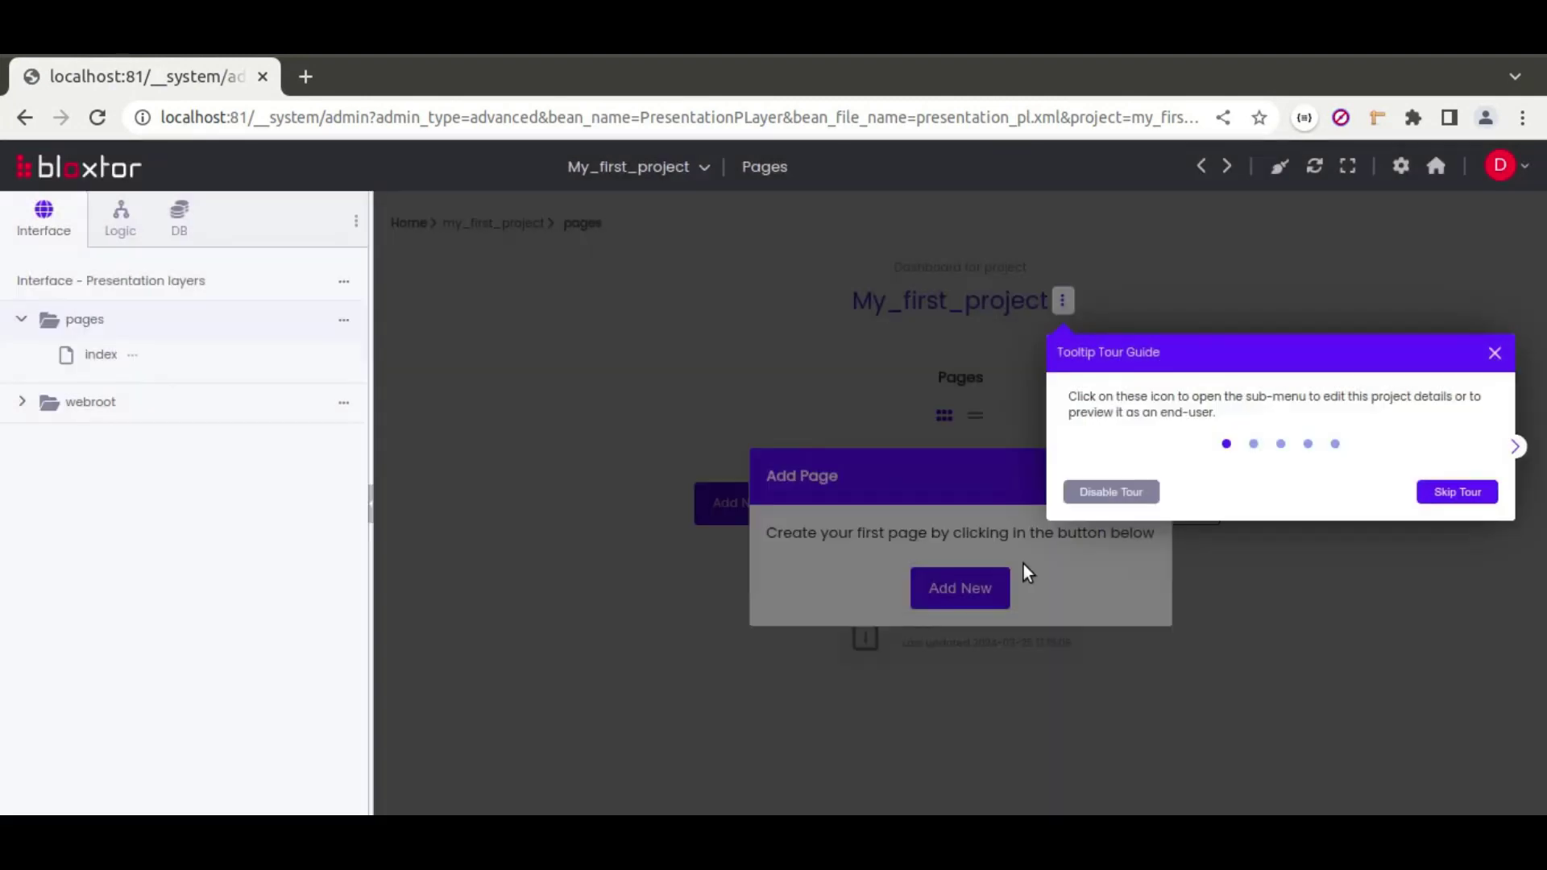
click(1438, 494)
click(1141, 475)
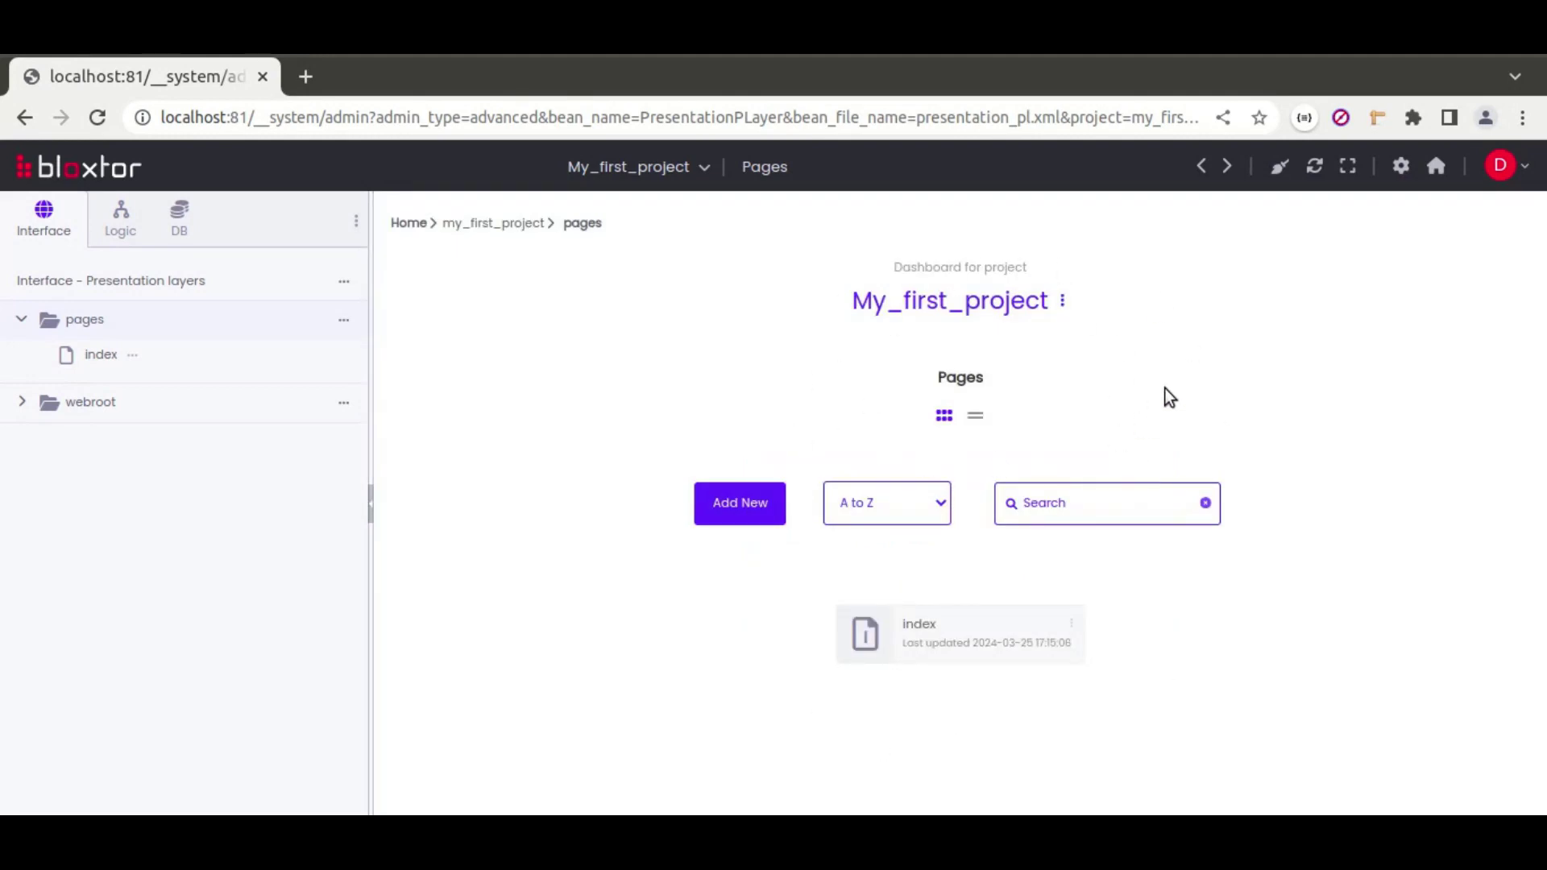
Create a new page named test in the project
click(734, 512)
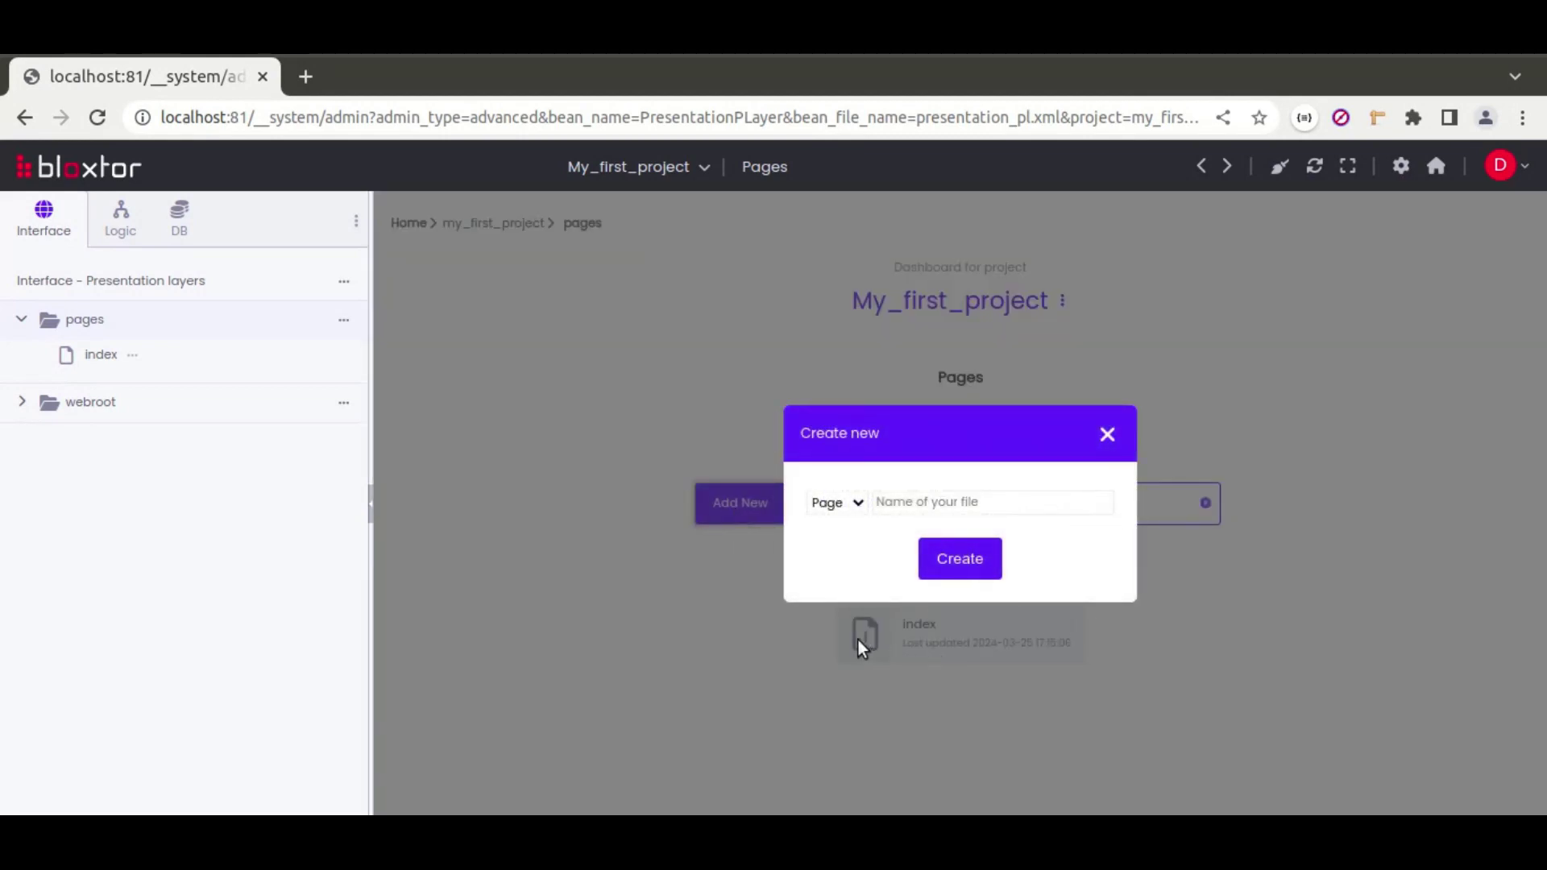
click(928, 508)
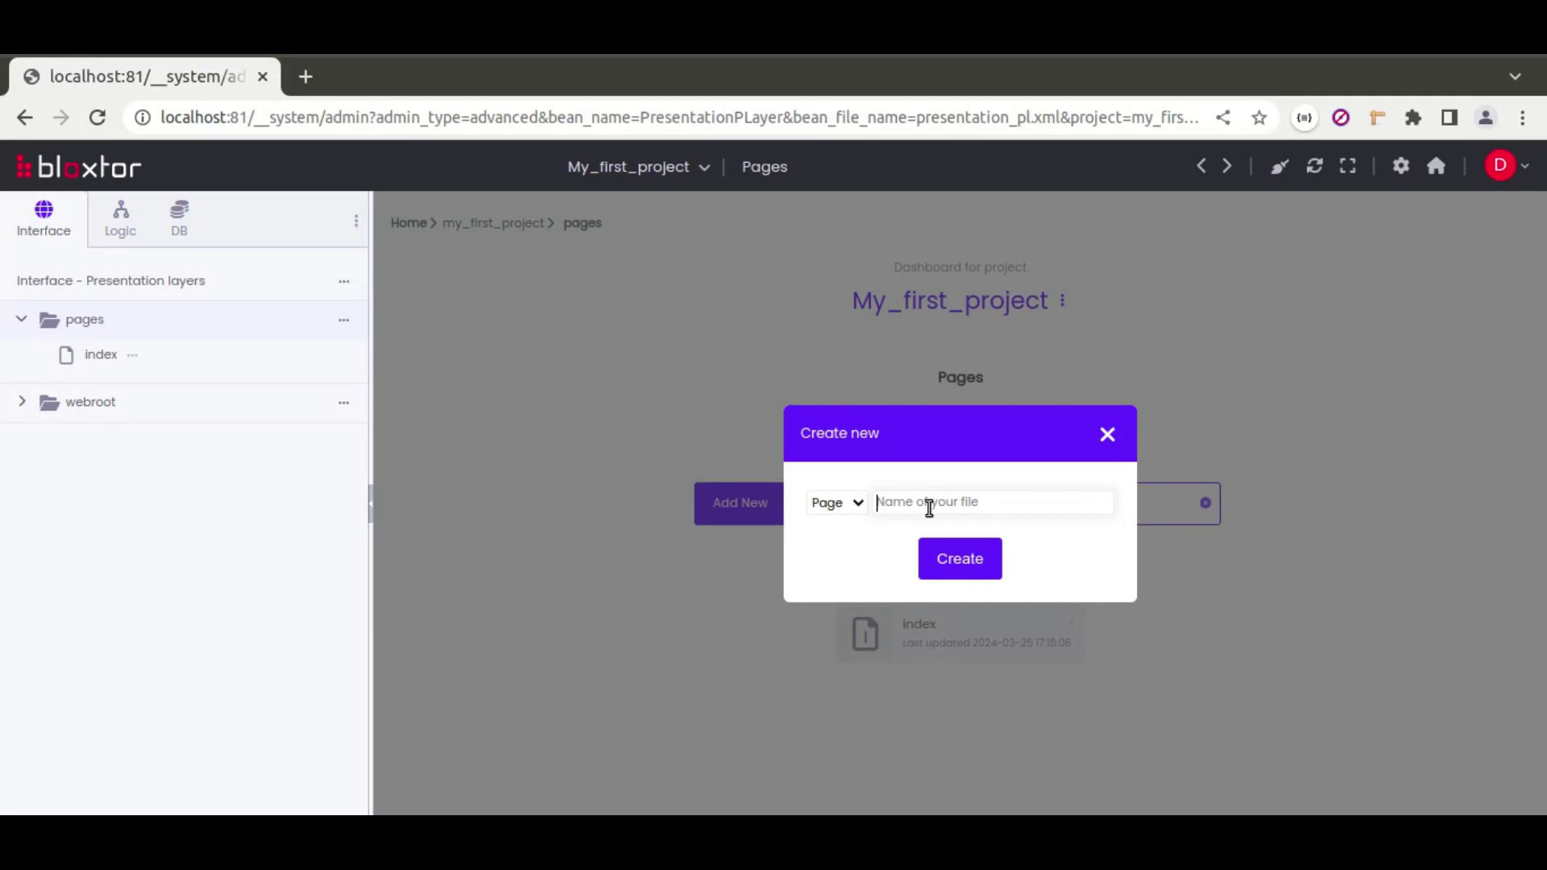
text(test)
click(960, 562)
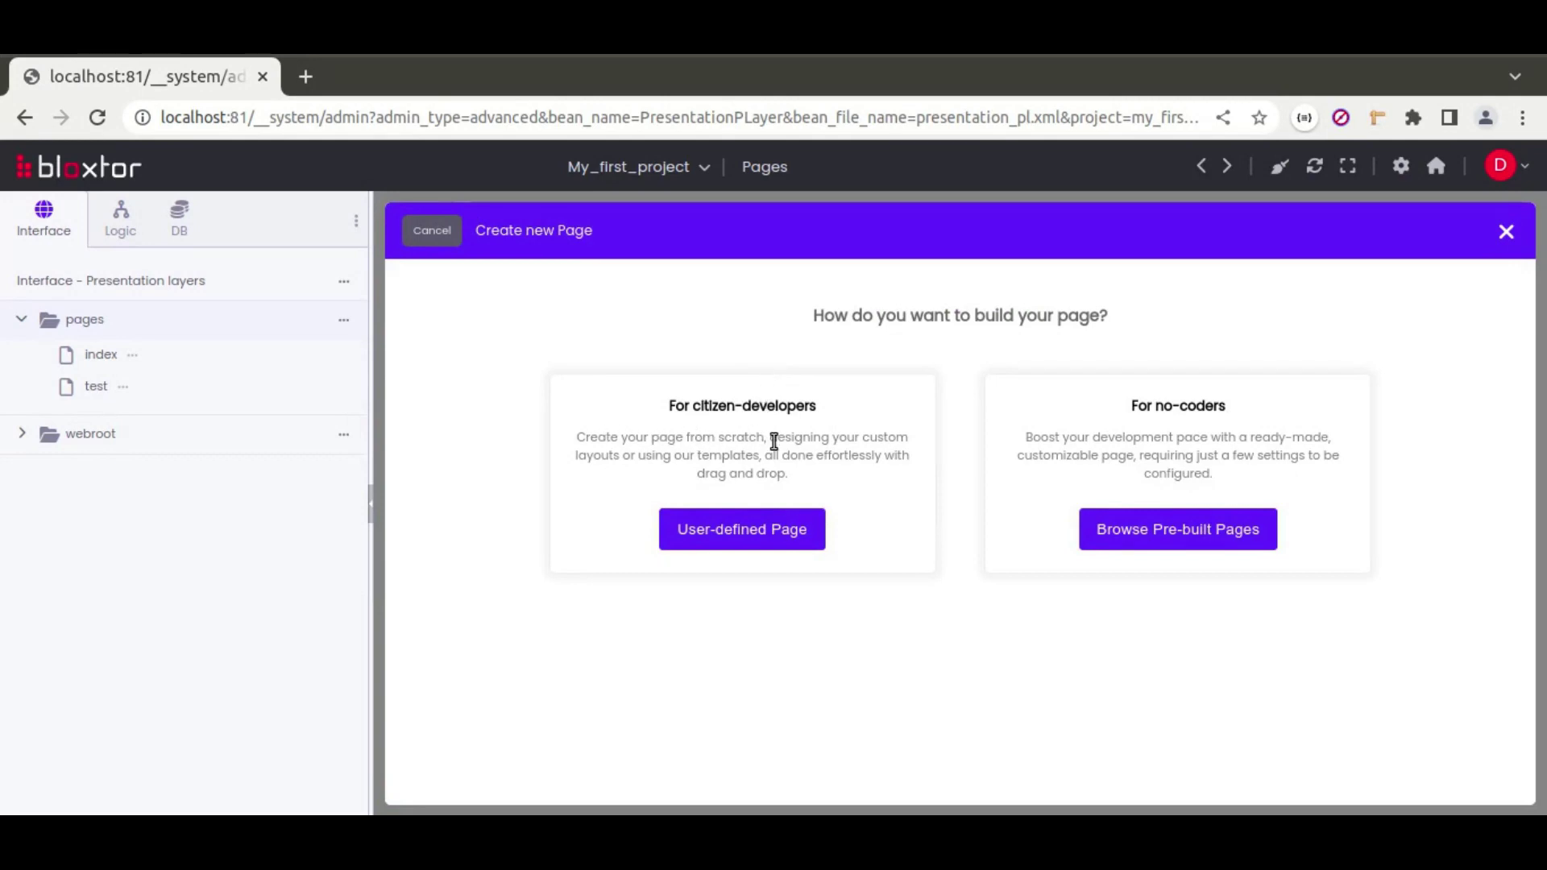
Examine the pre-built pages available in the store, then return to the page build options
click(1179, 531)
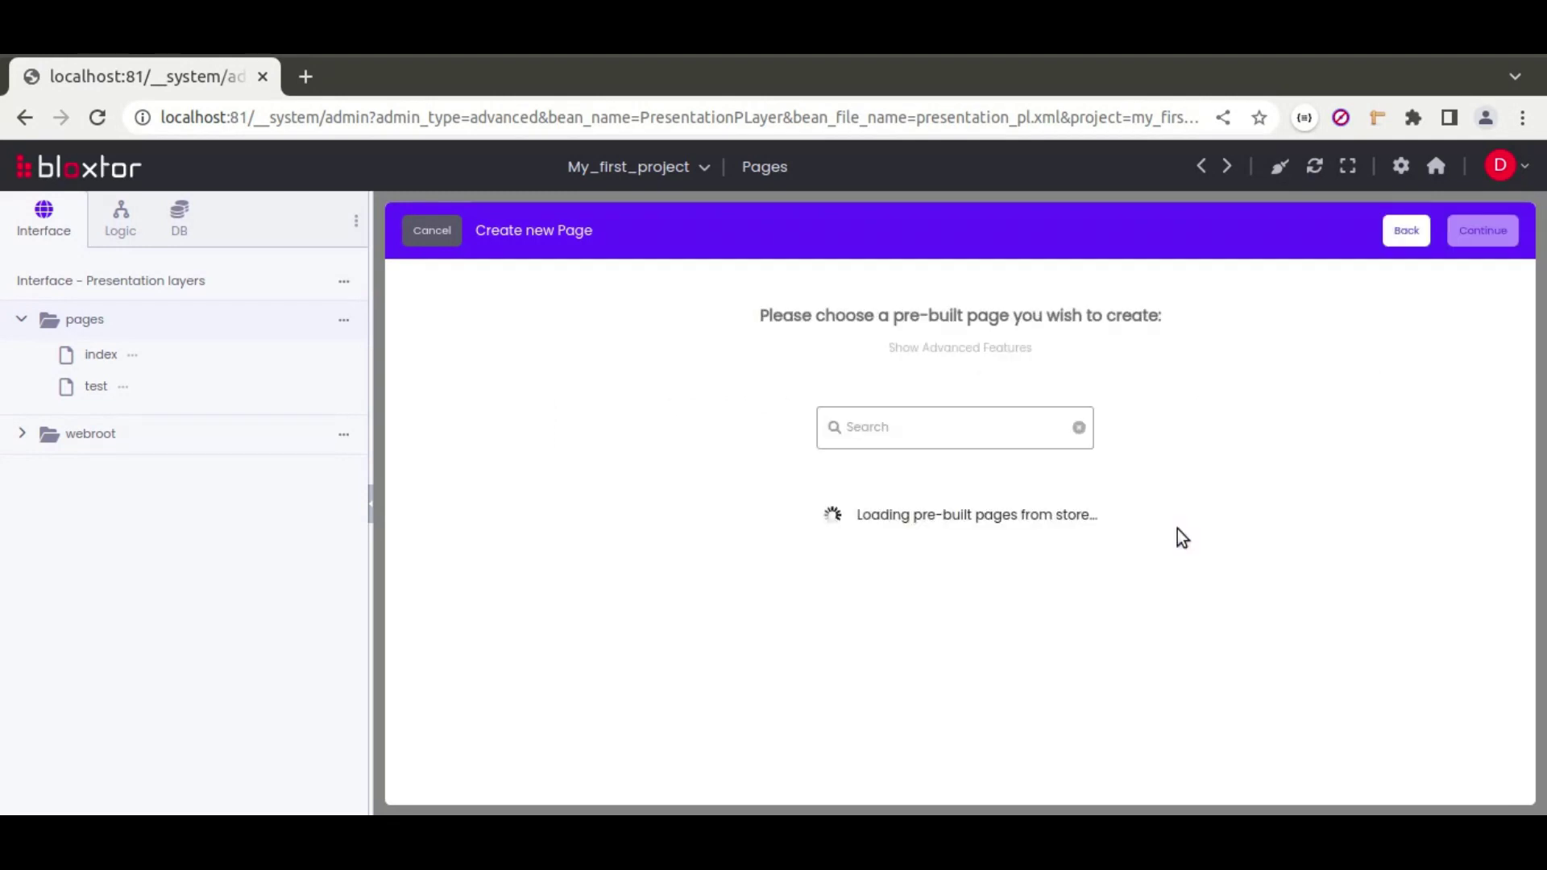
scroll(956, 567, down, 3)
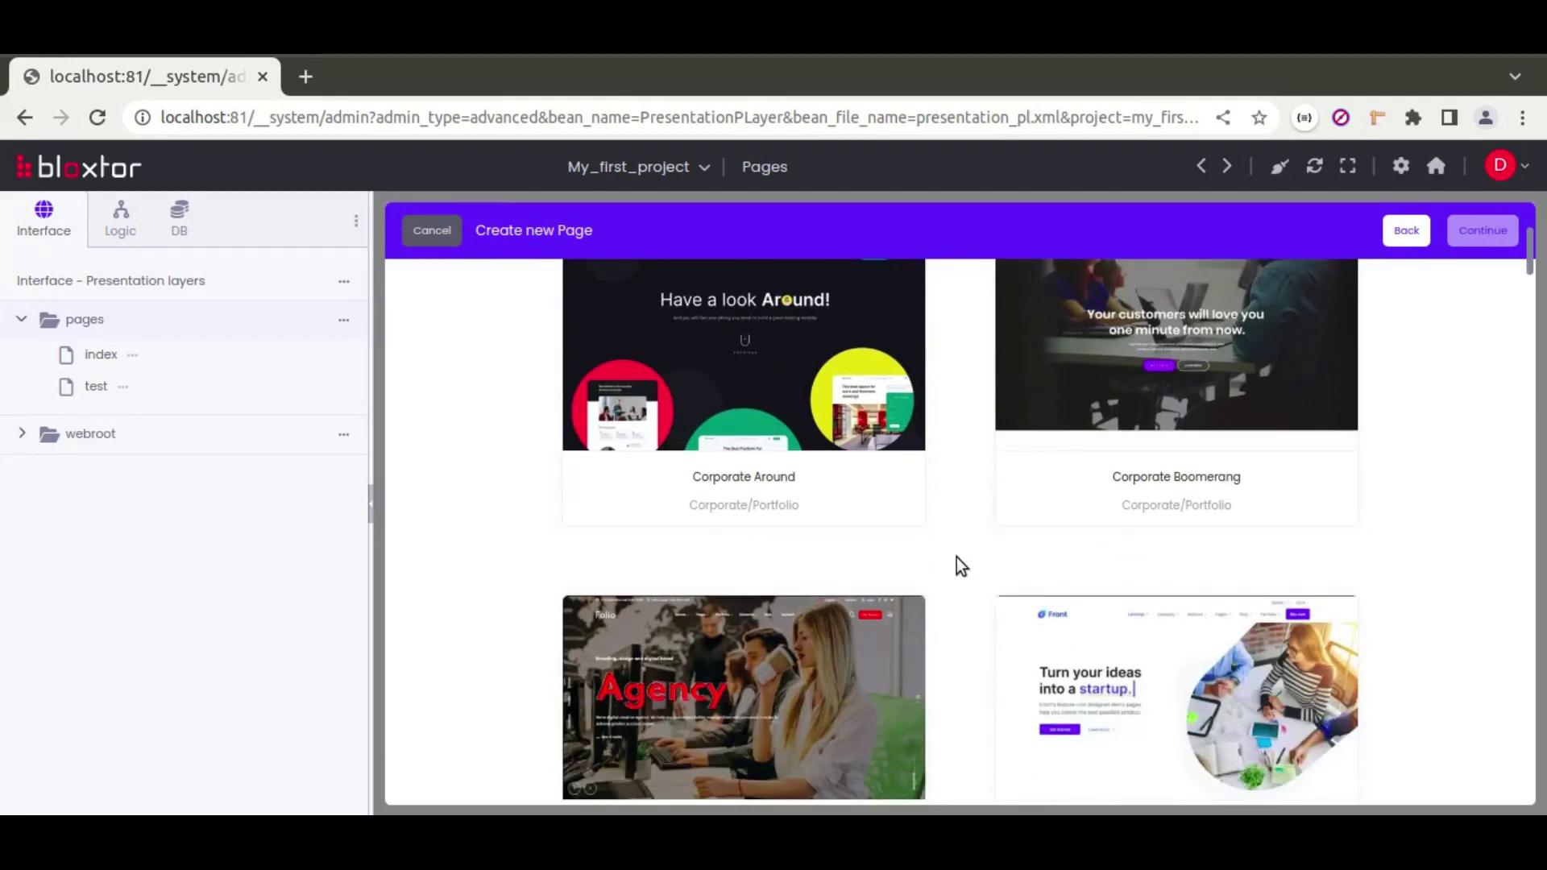
scroll(957, 558, down, 13)
scroll(956, 557, down, 2)
scroll(957, 559, down, 15)
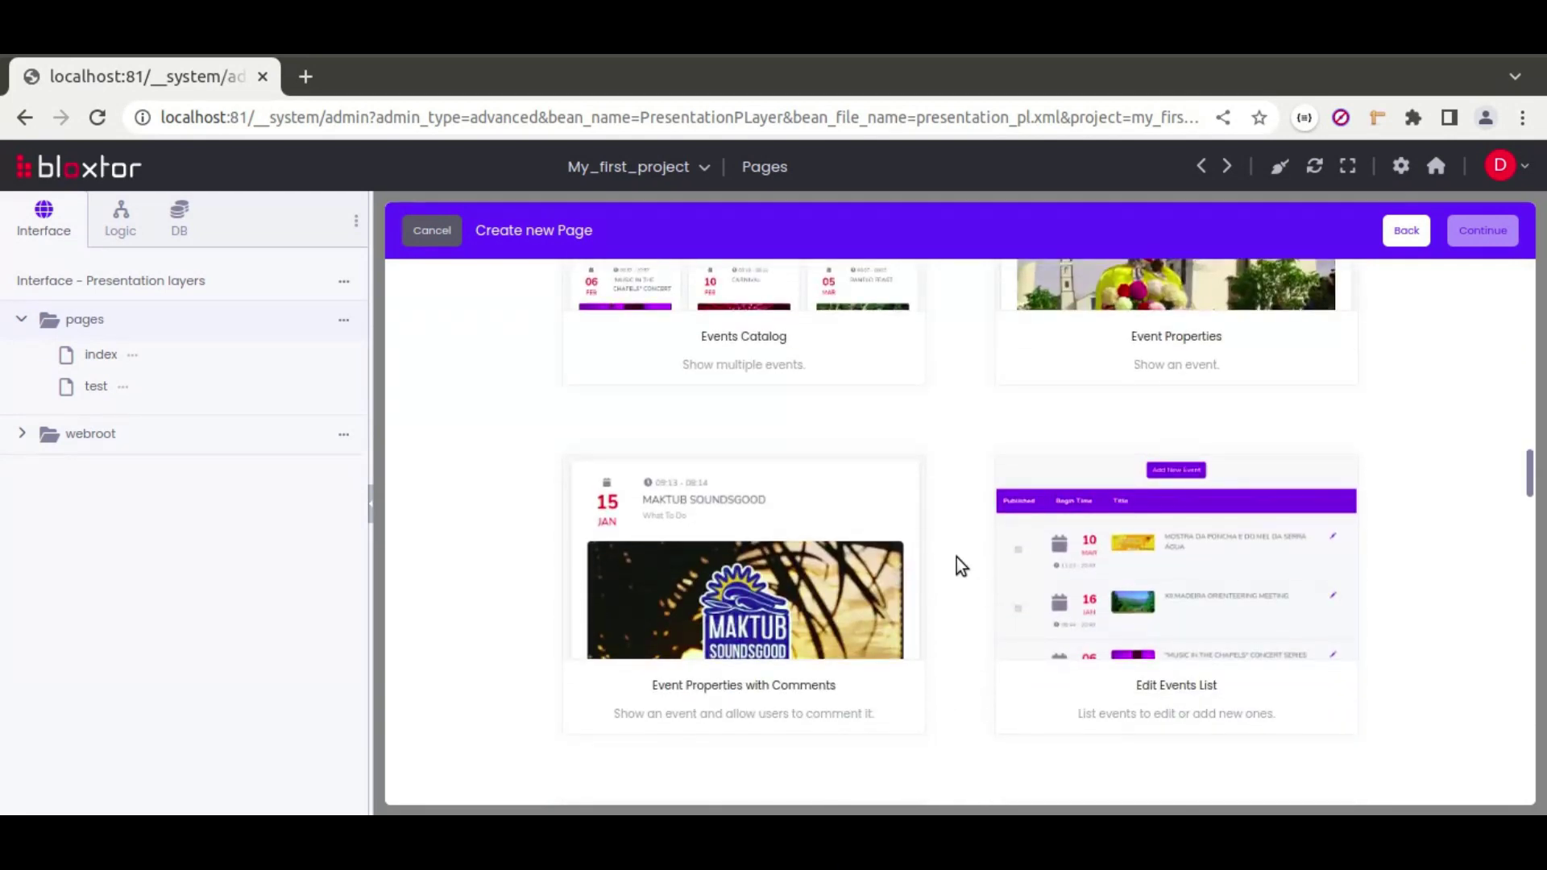
scroll(955, 558, down, 7)
click(1406, 231)
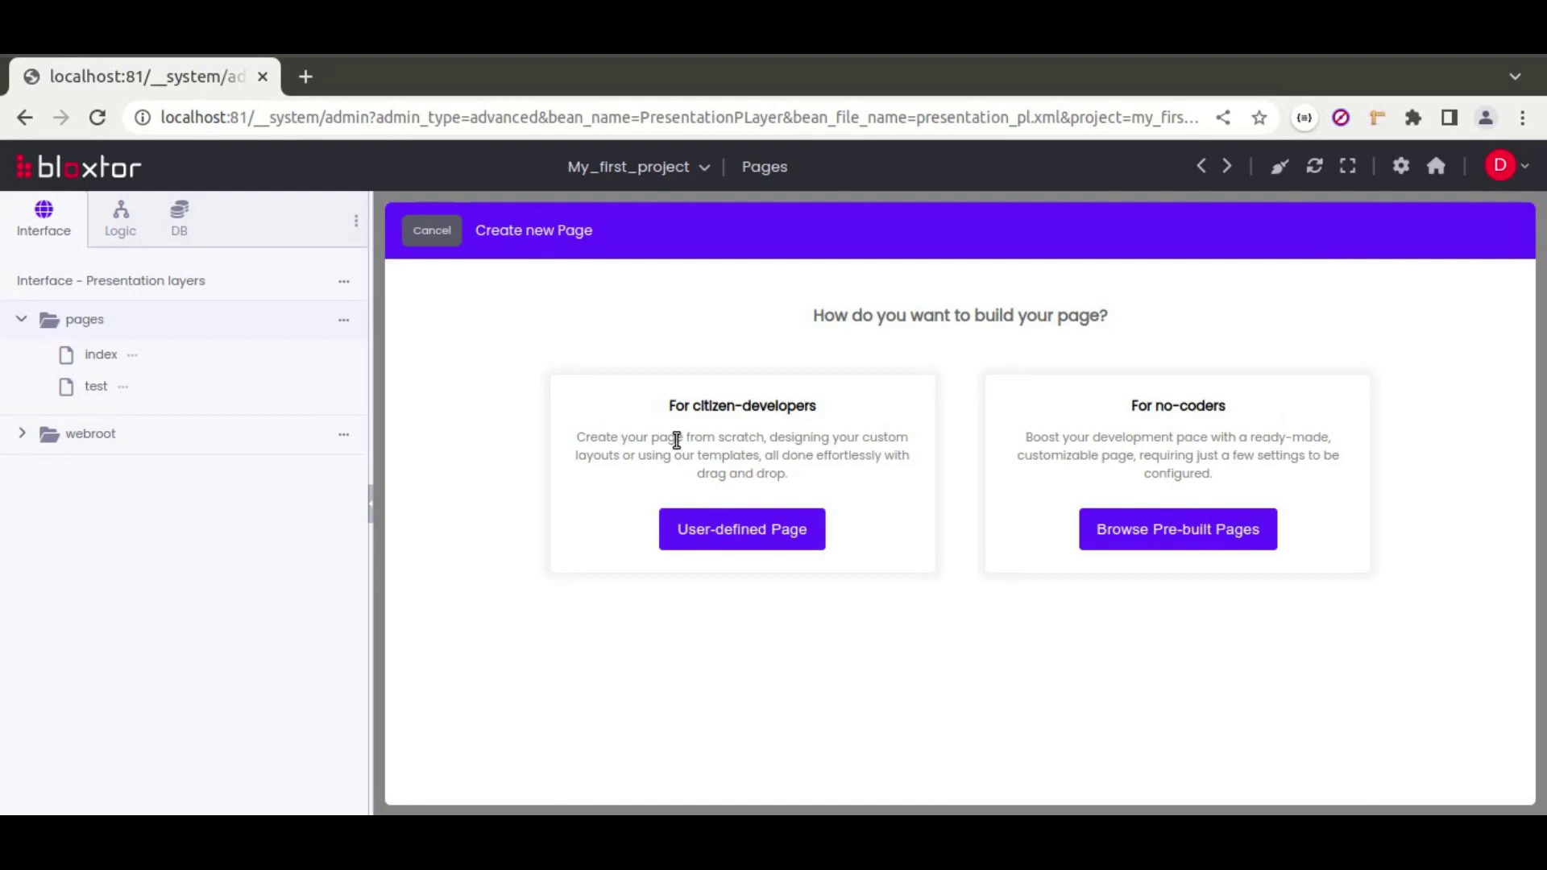
Set up the test page as a user-defined page, open it in the page editor and skip the tour
click(762, 544)
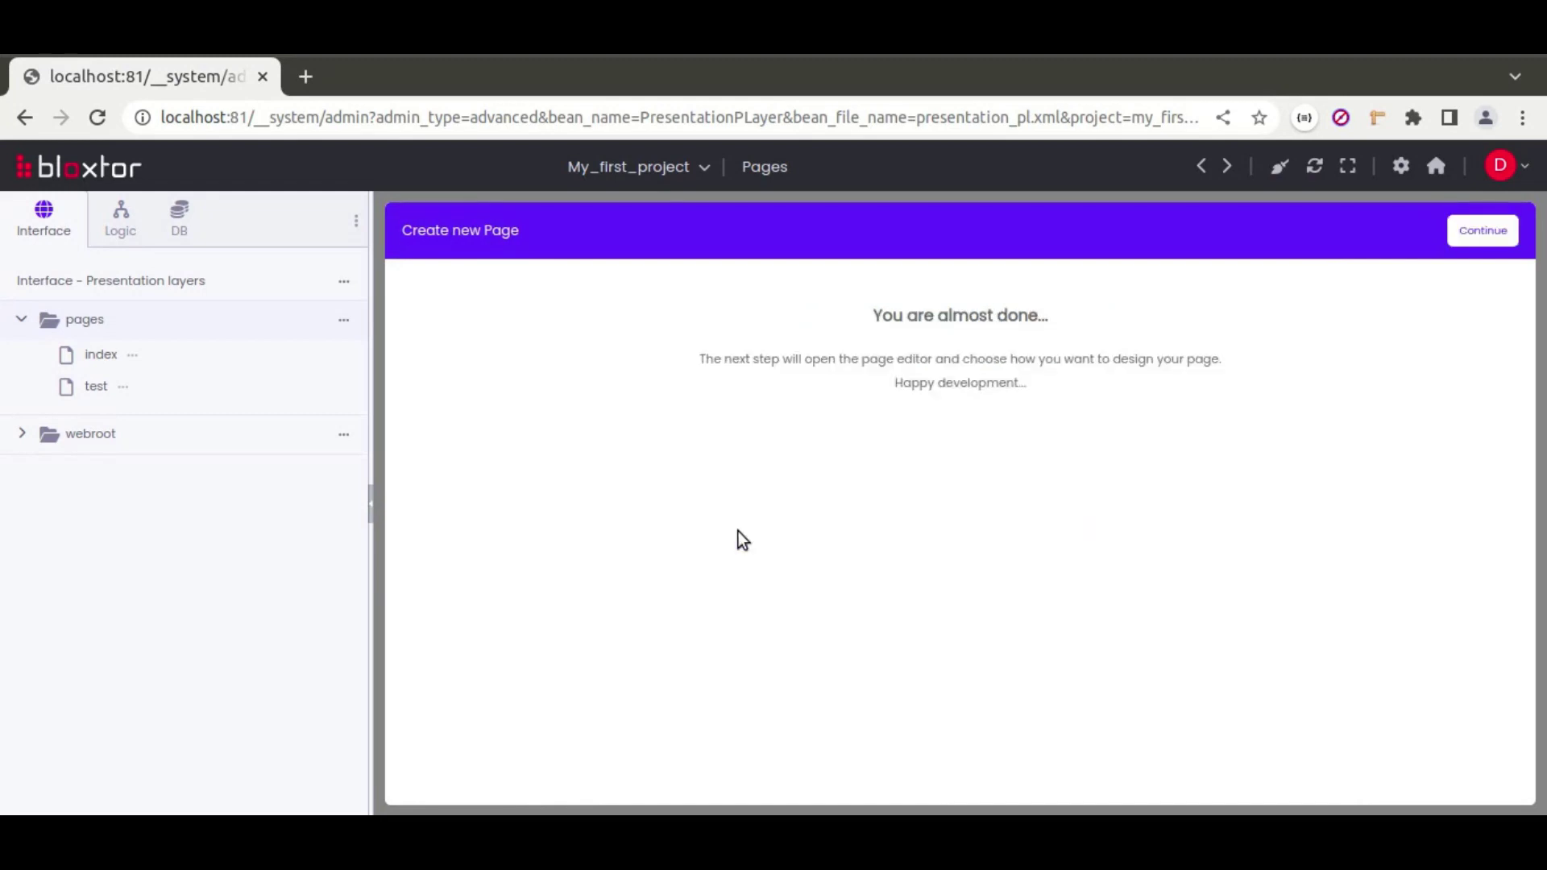
click(1461, 234)
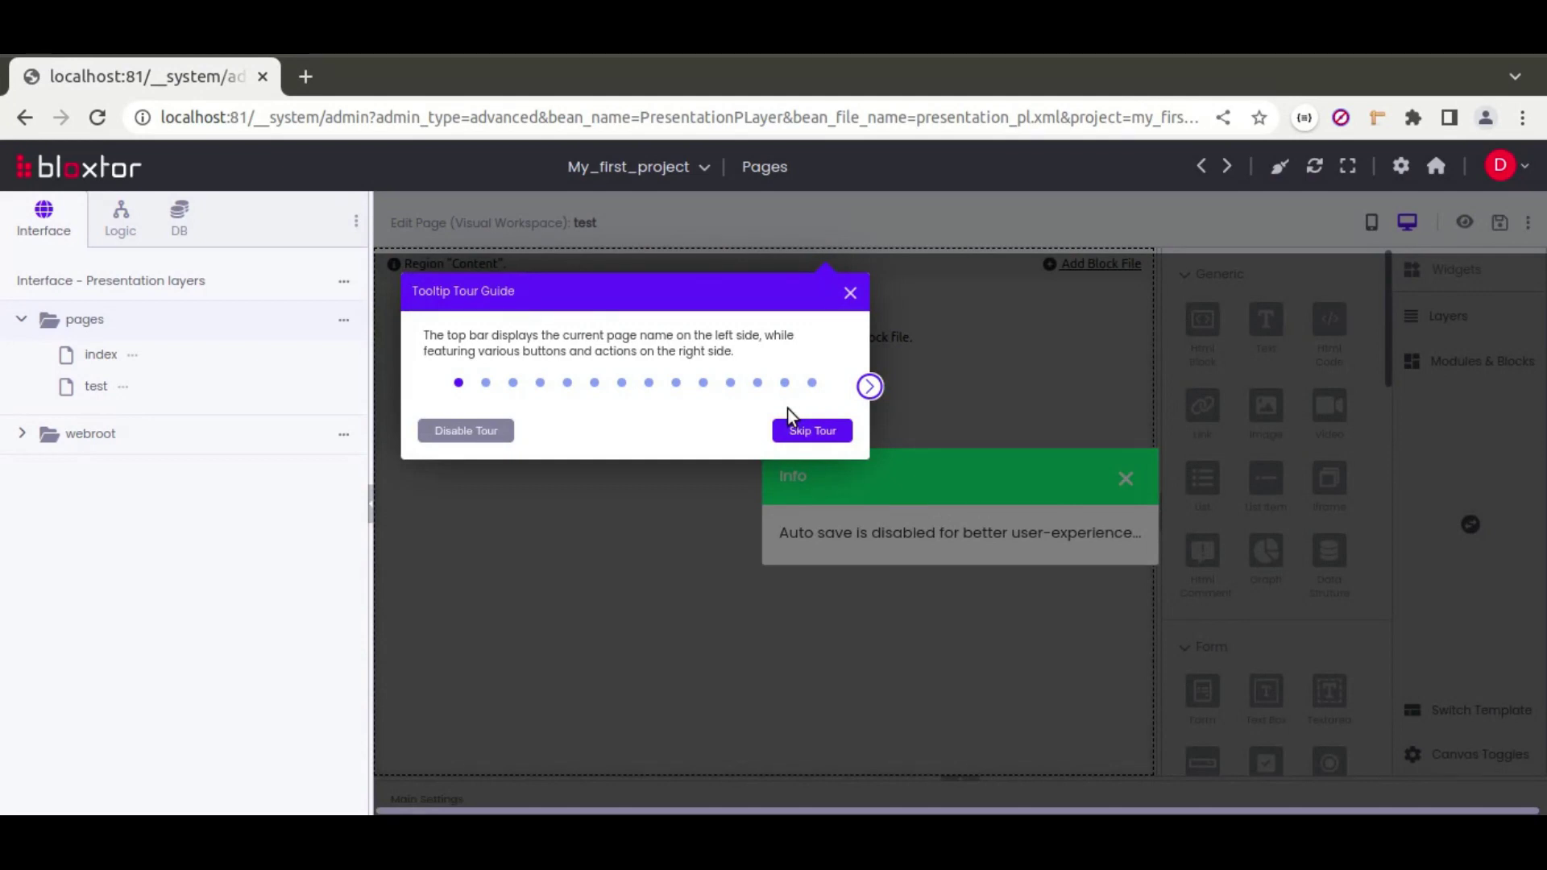
click(828, 431)
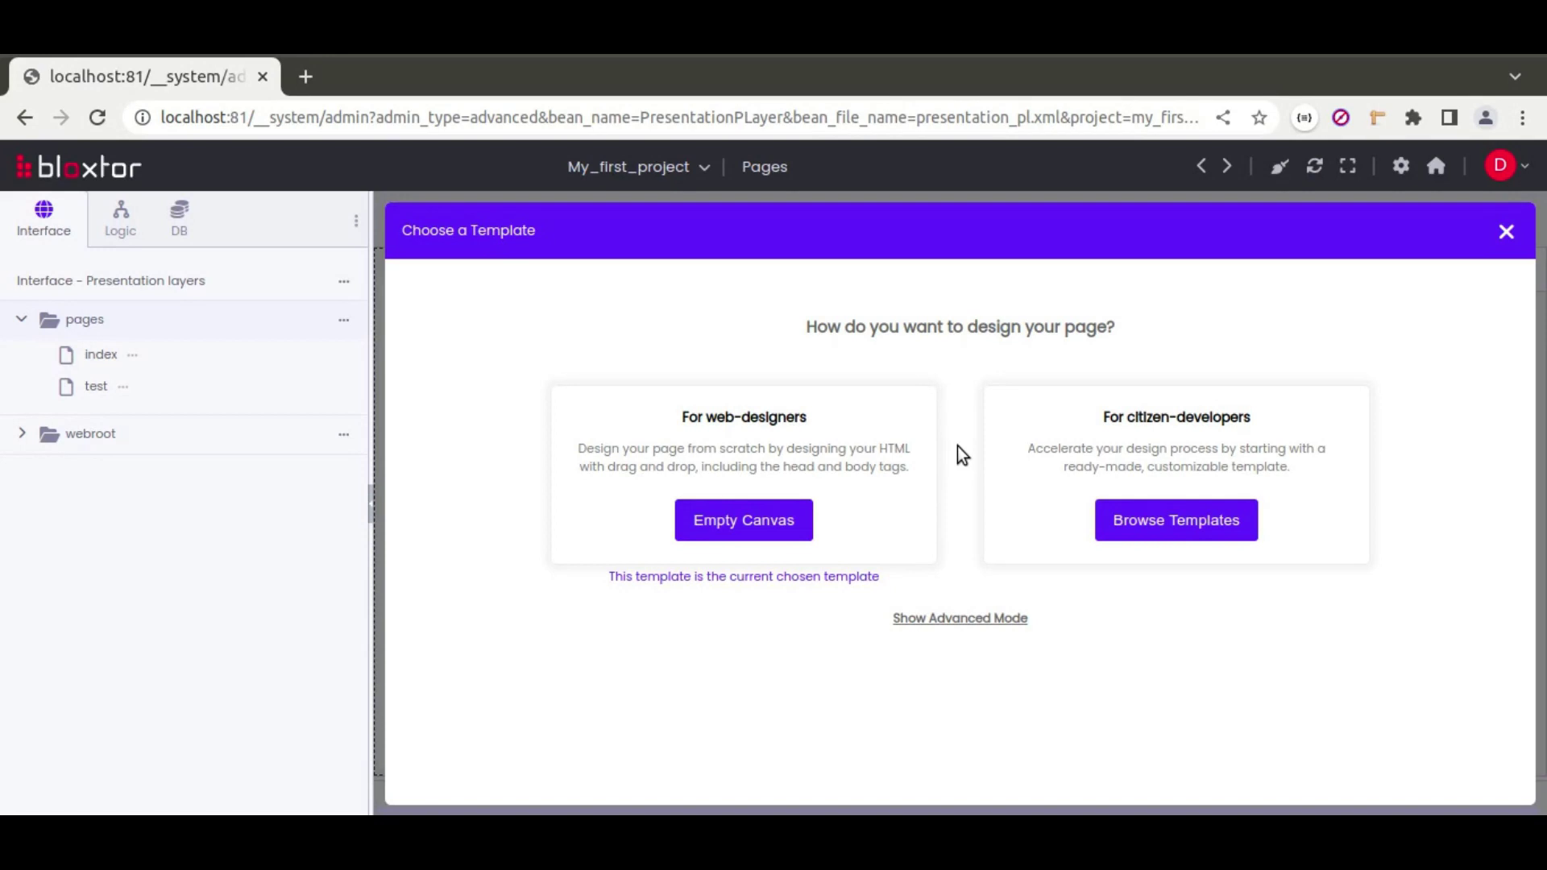
Examine the store templates available for import and preview the Bootstrap Stock Manager template's pages
click(1173, 530)
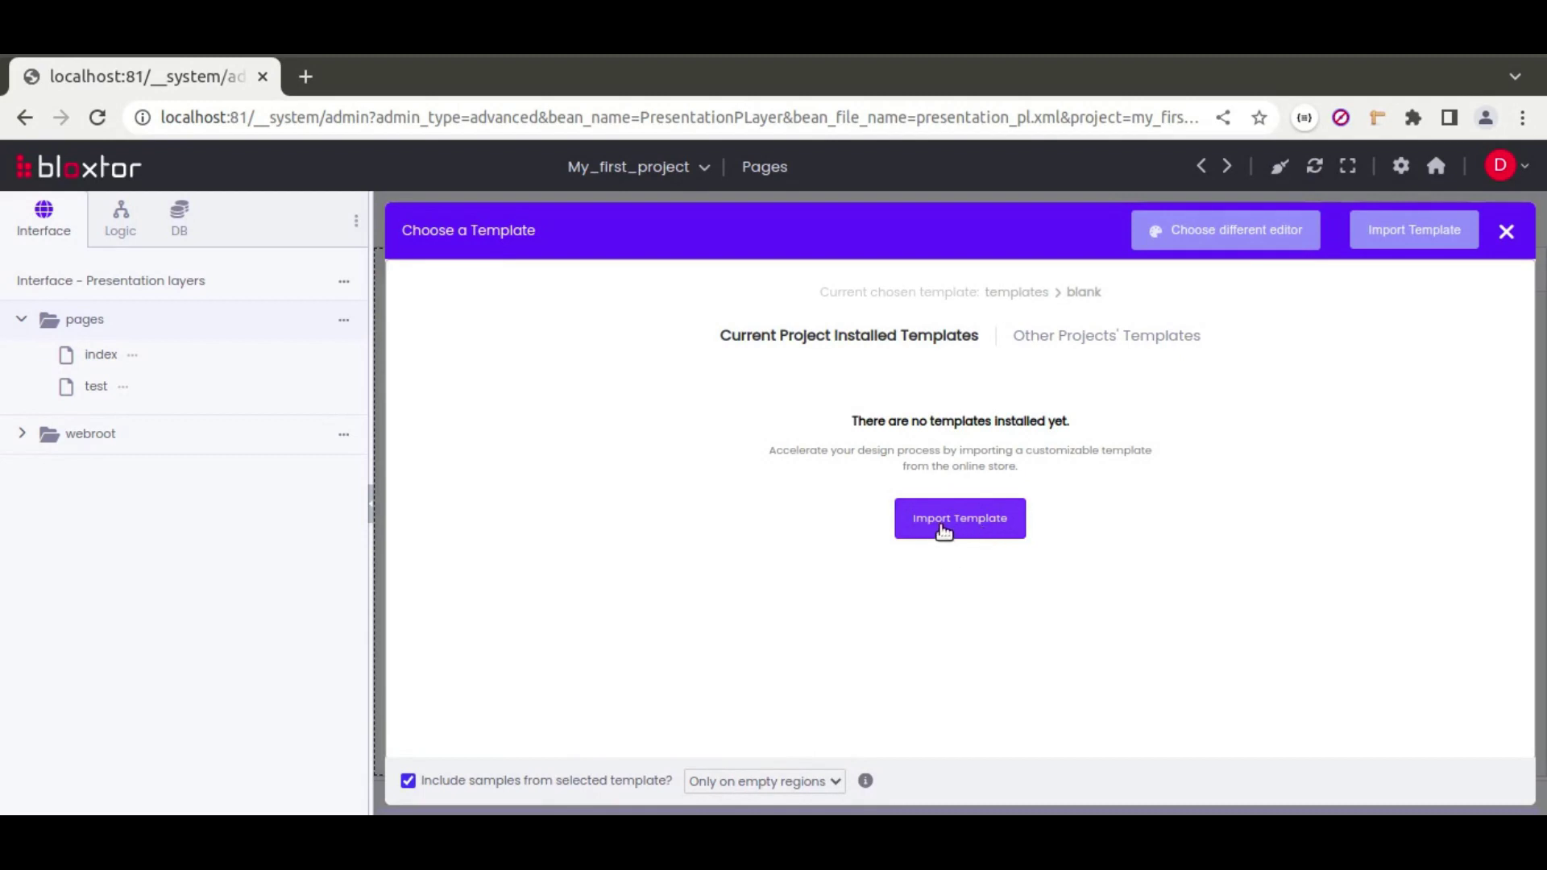
click(966, 528)
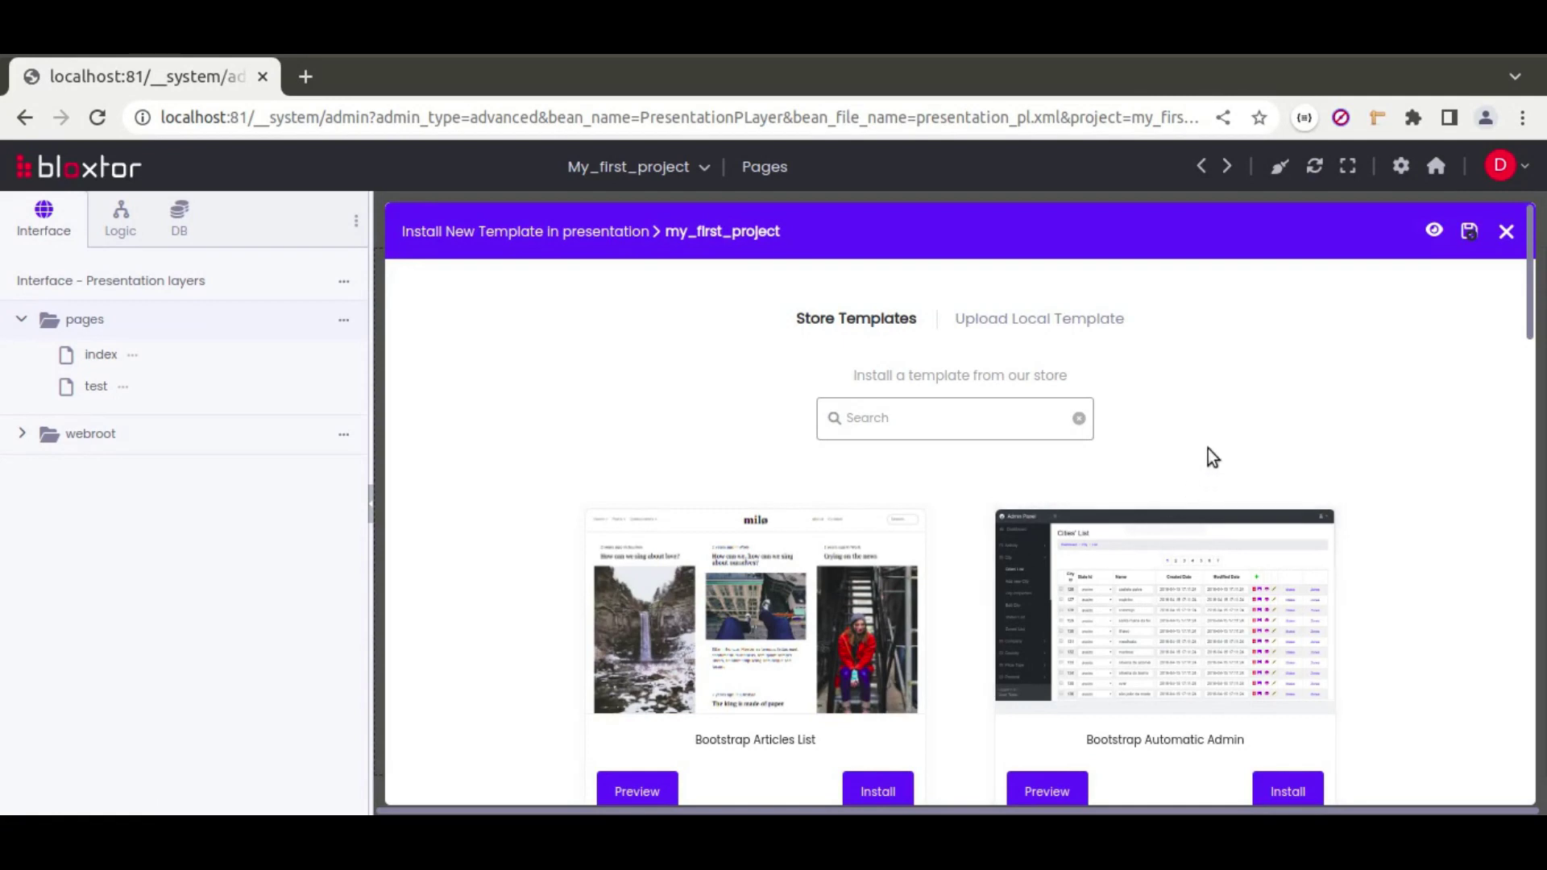
scroll(1208, 456, down, 9)
scroll(964, 475, down, 8)
scroll(966, 477, up, 6)
scroll(970, 472, up, 2)
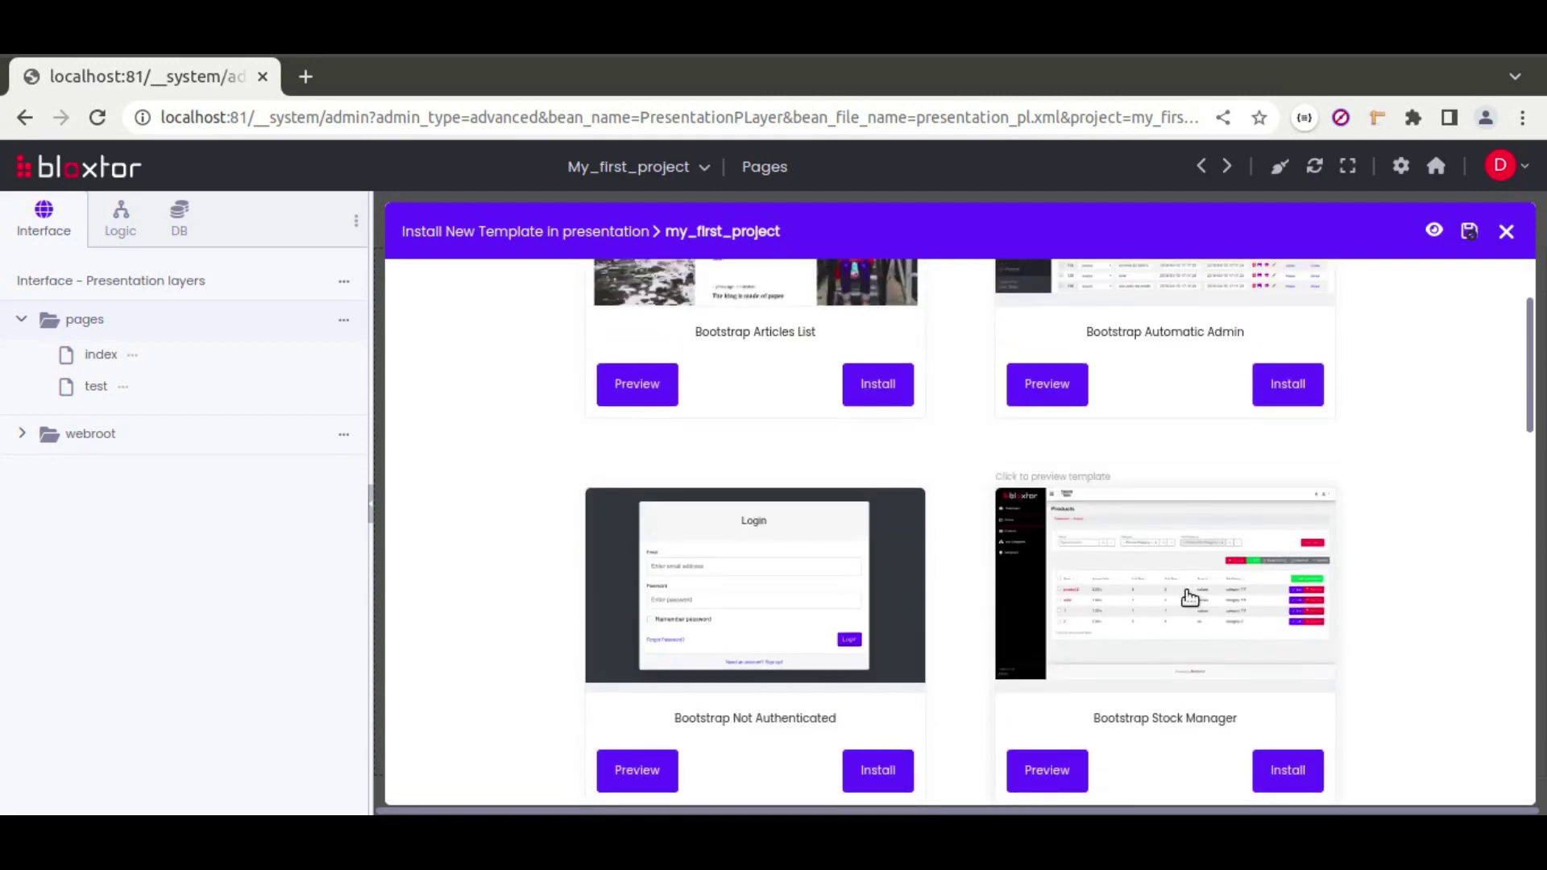
click(1187, 592)
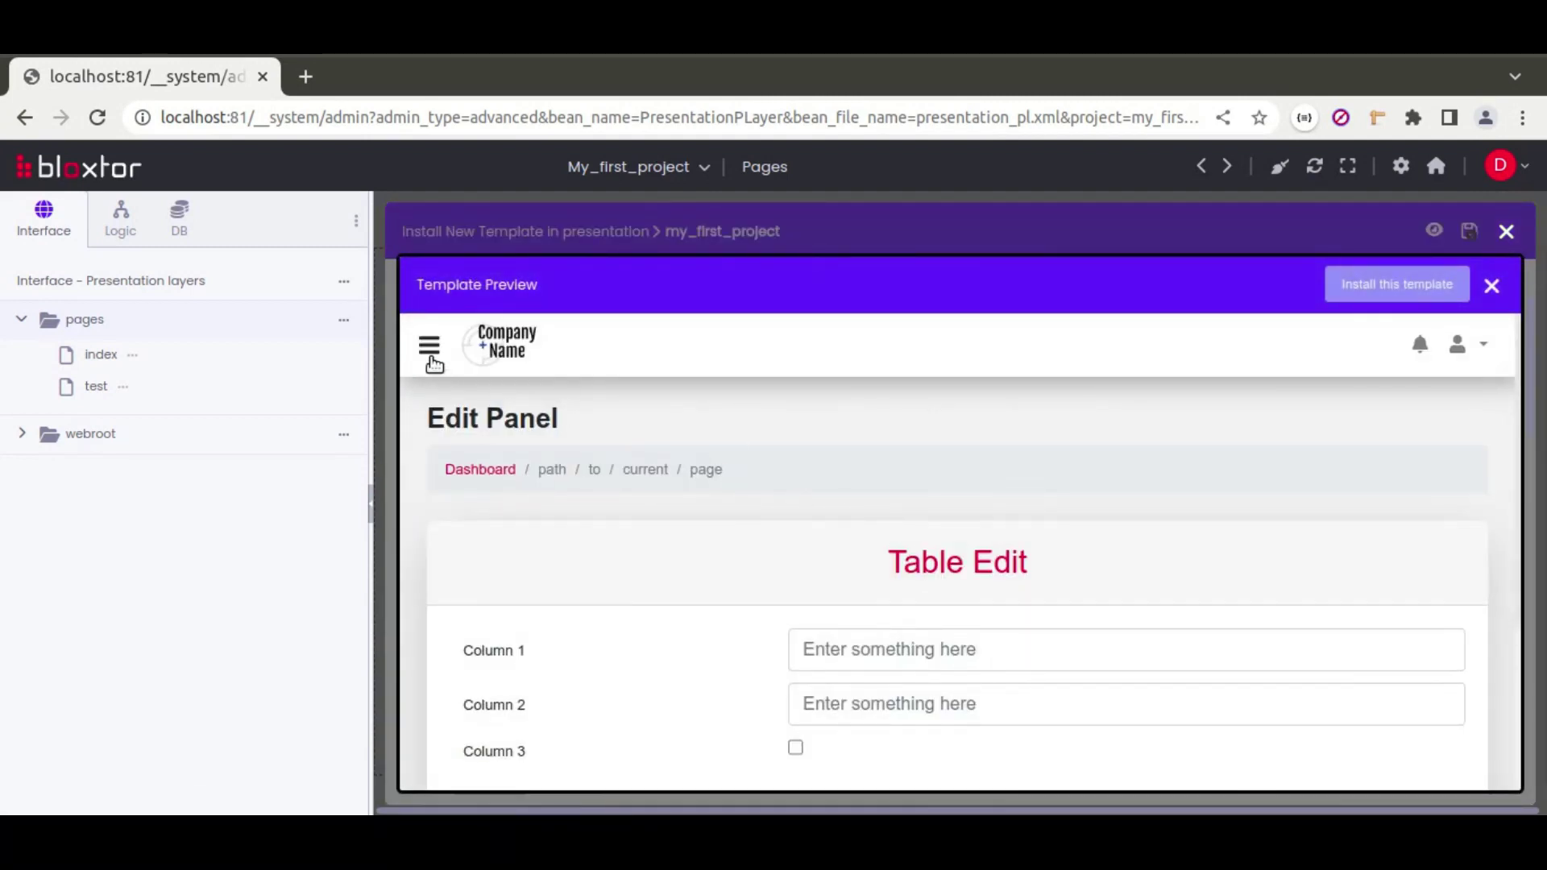
click(429, 346)
click(482, 536)
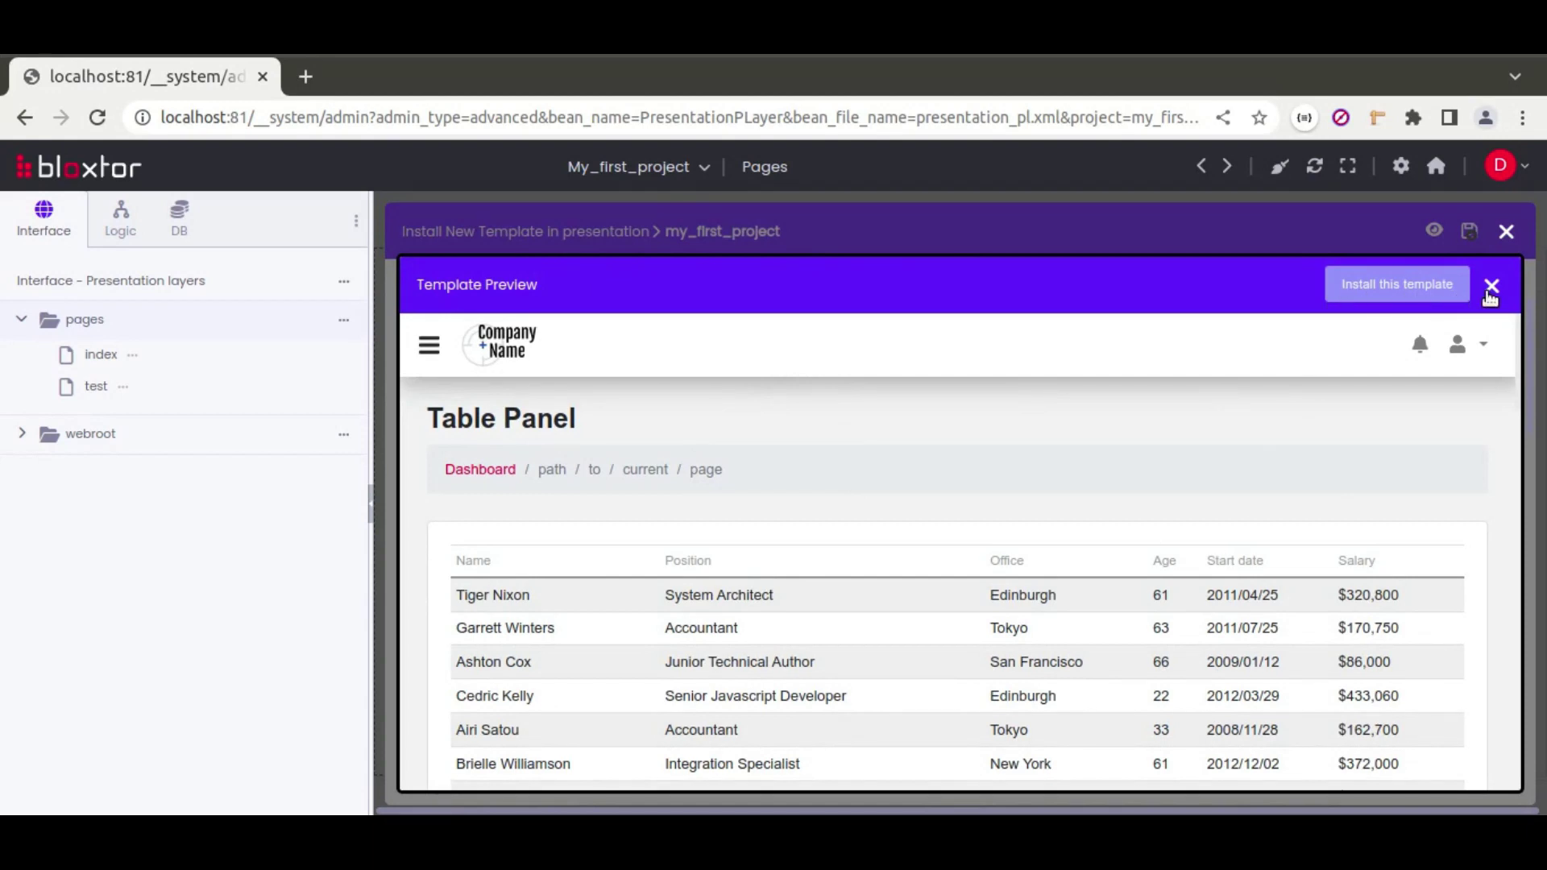
click(1491, 287)
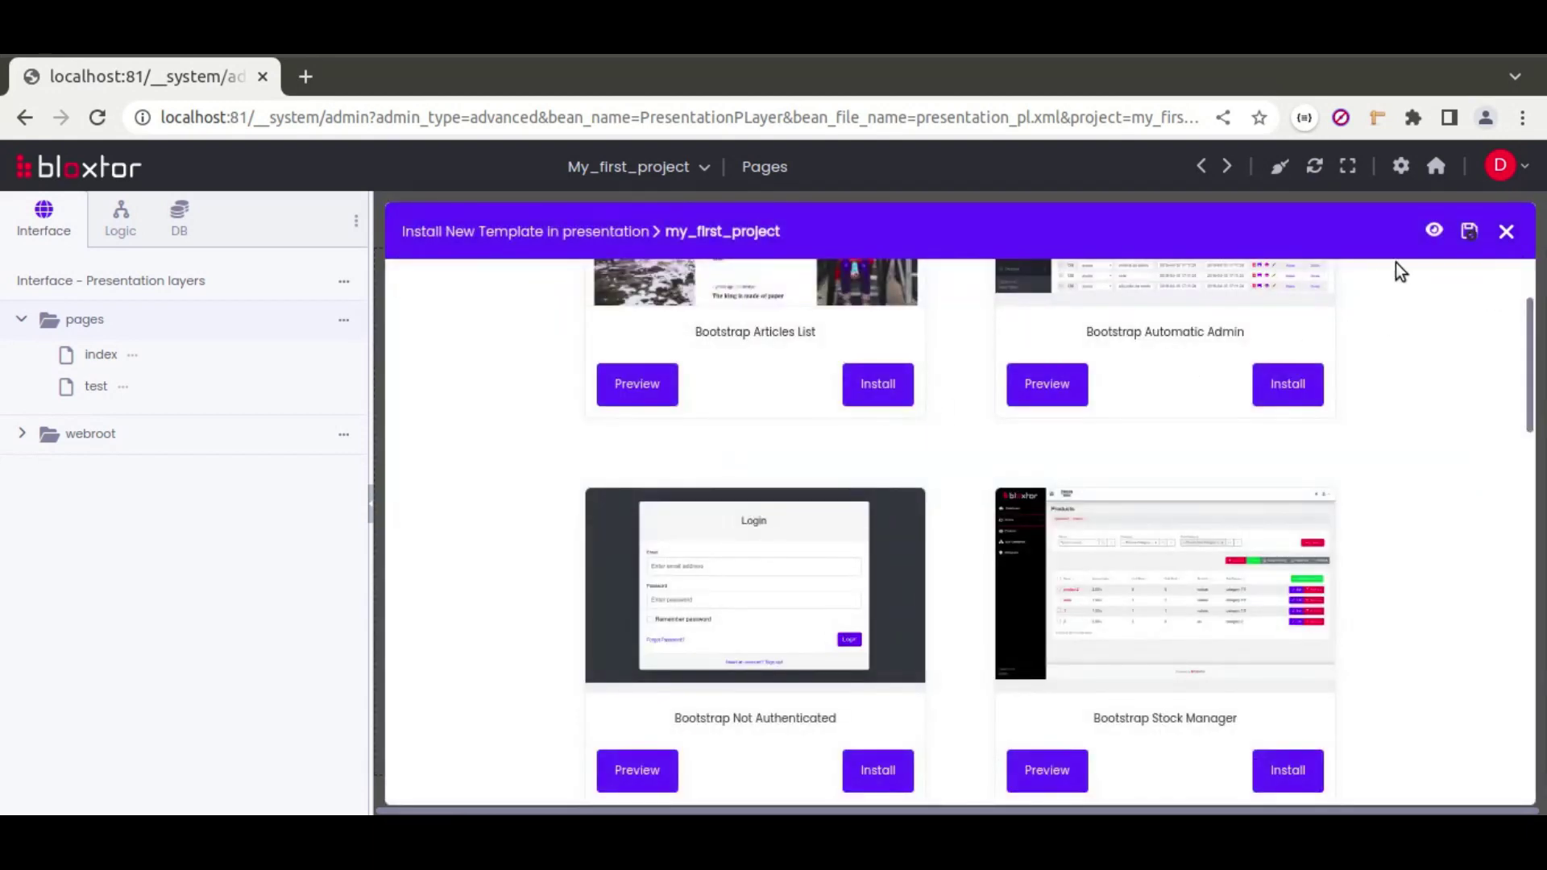
Leave the template store and choose an empty canvas for the test page
click(1506, 231)
click(1201, 233)
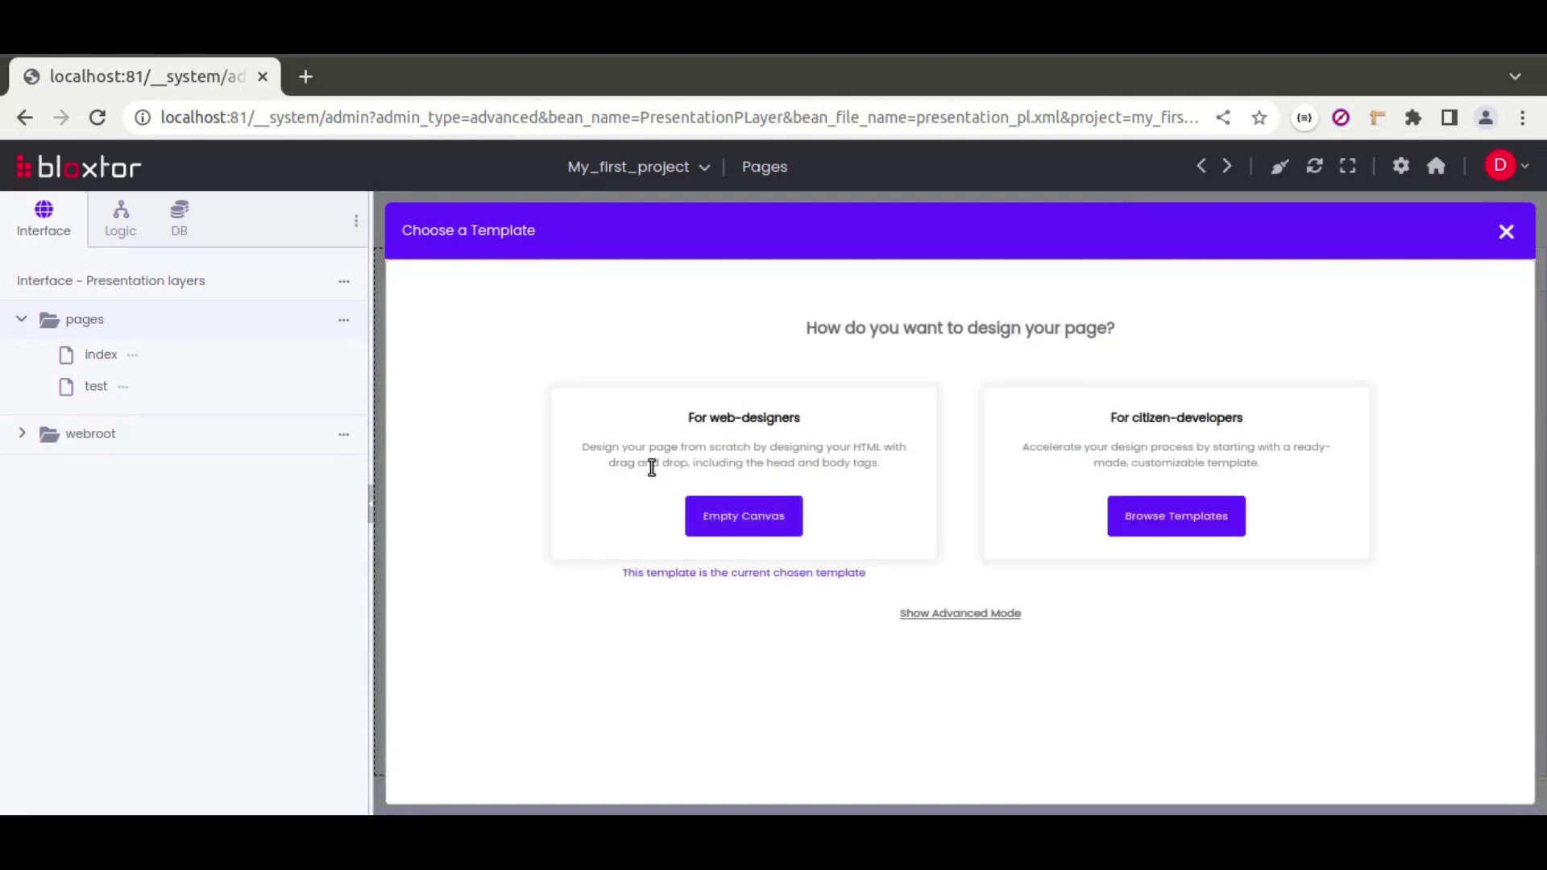
click(757, 526)
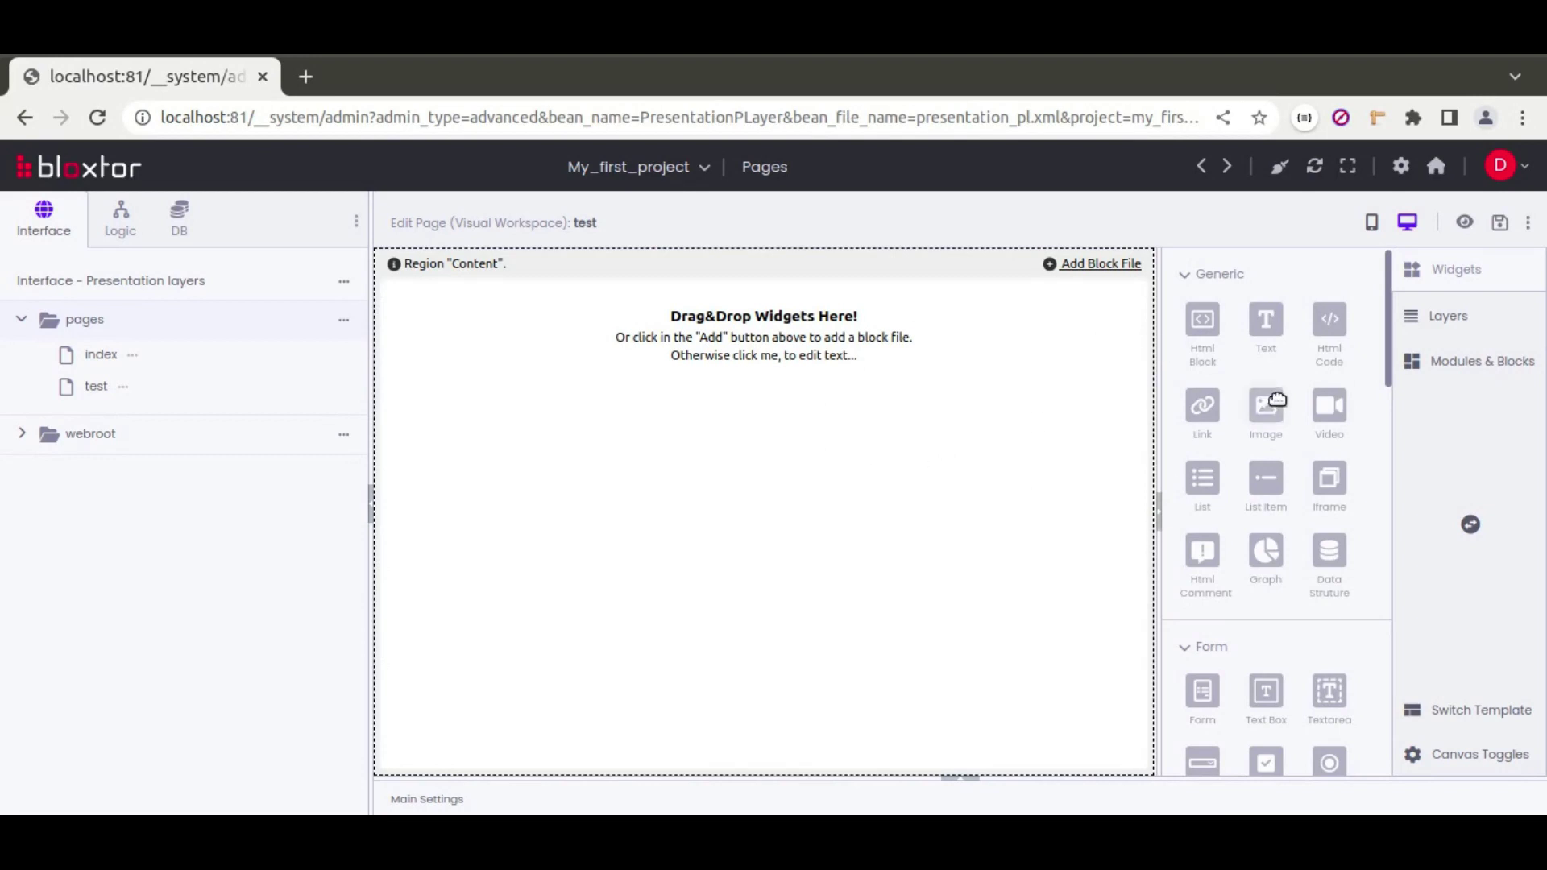
Add a Header widget to the page's Content region using the Bootstrap v5.3 Simple header design
scroll(1305, 524, down, 5)
scroll(1305, 523, down, 5)
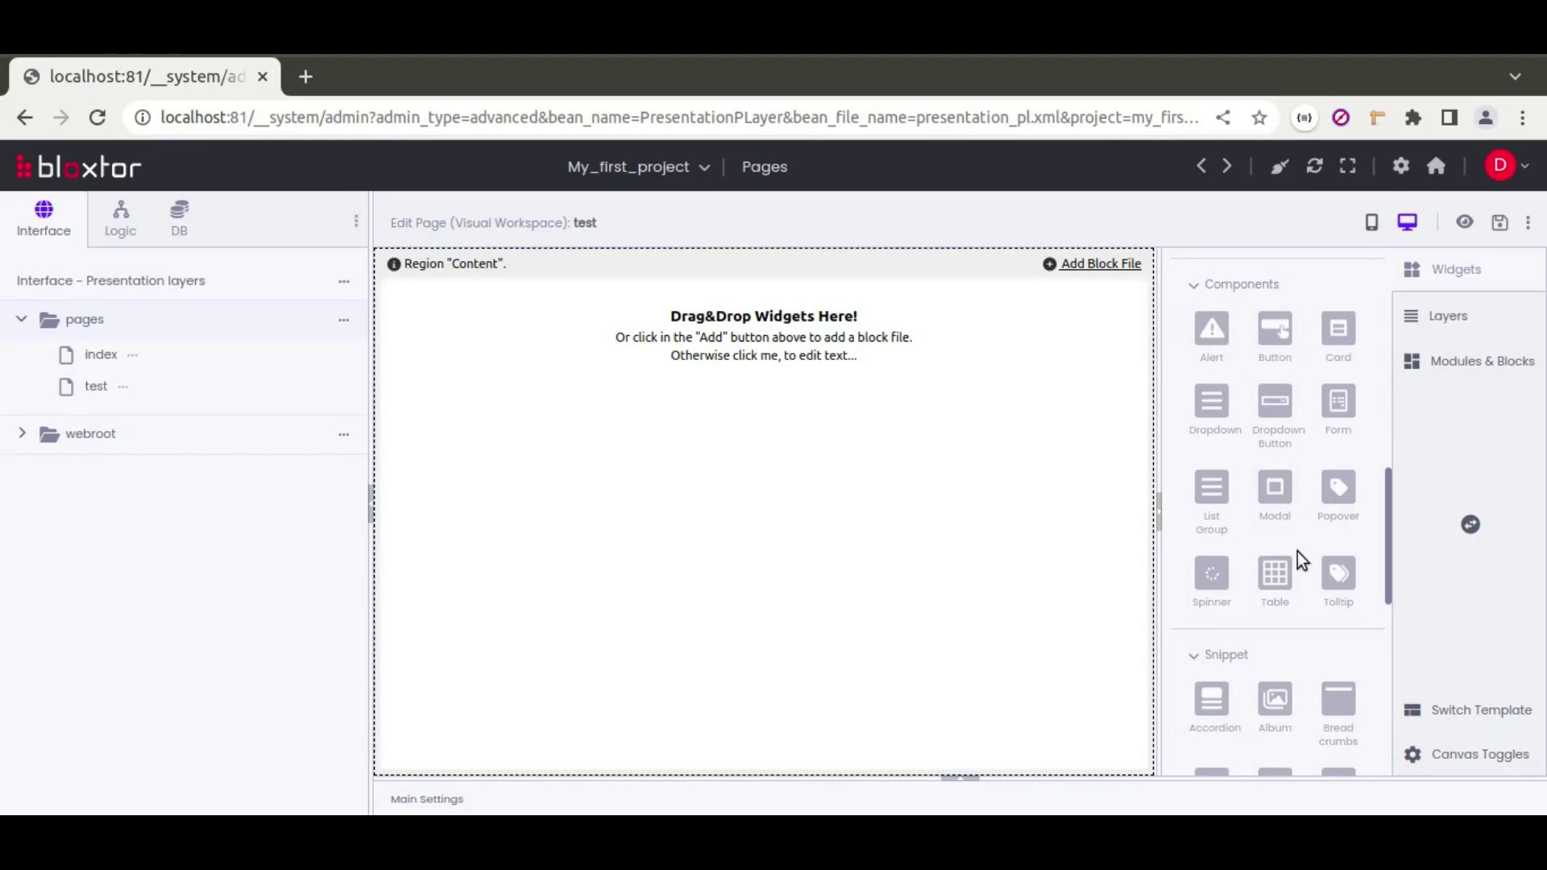
scroll(1297, 549, down, 5)
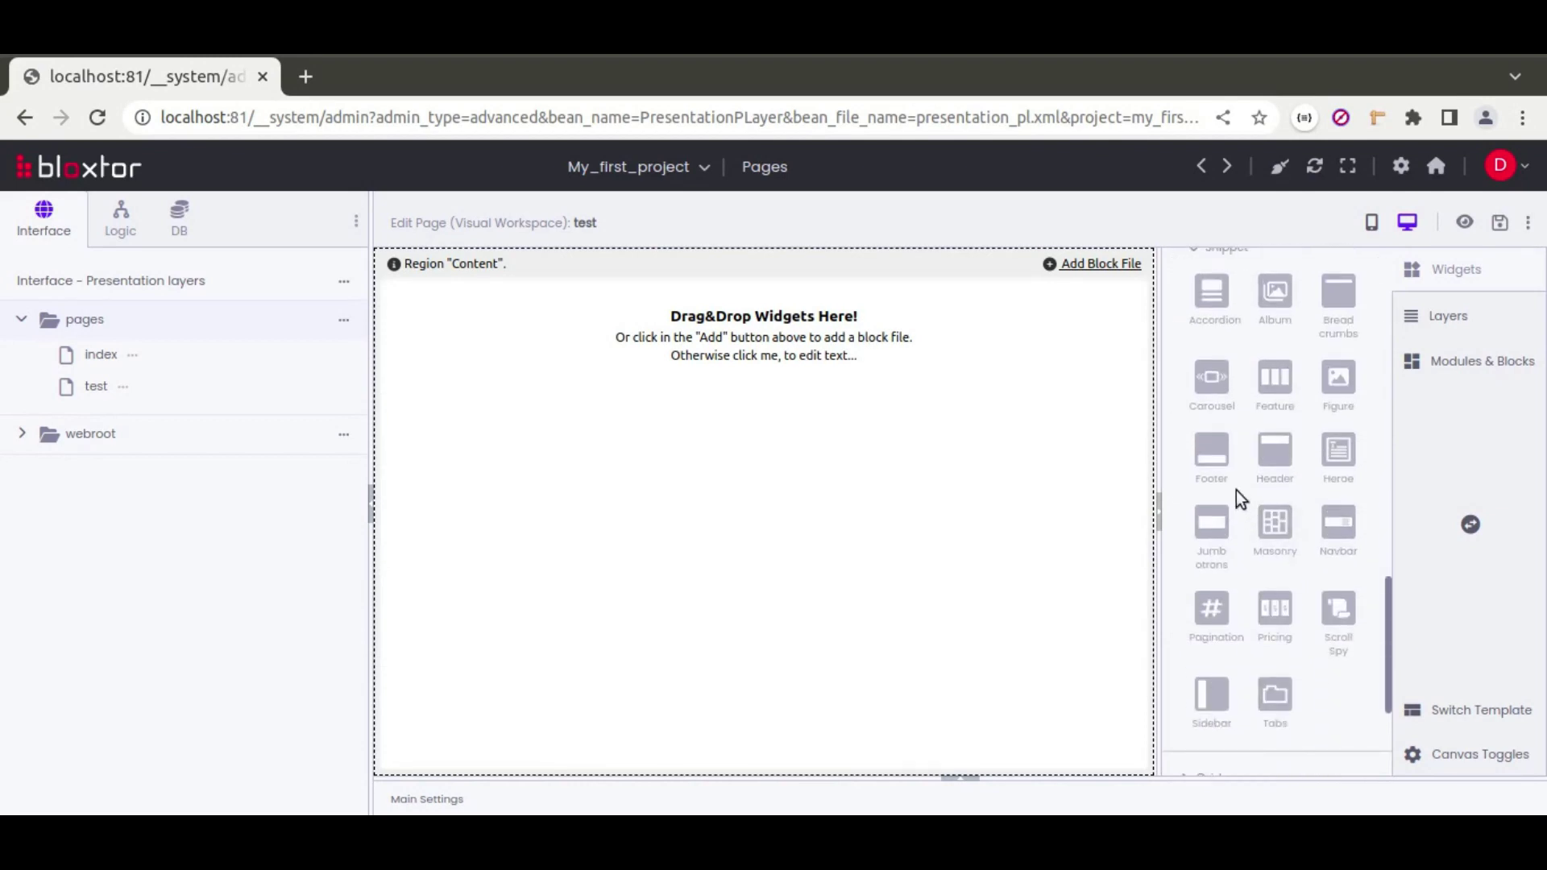
drag(1274, 456, 950, 408)
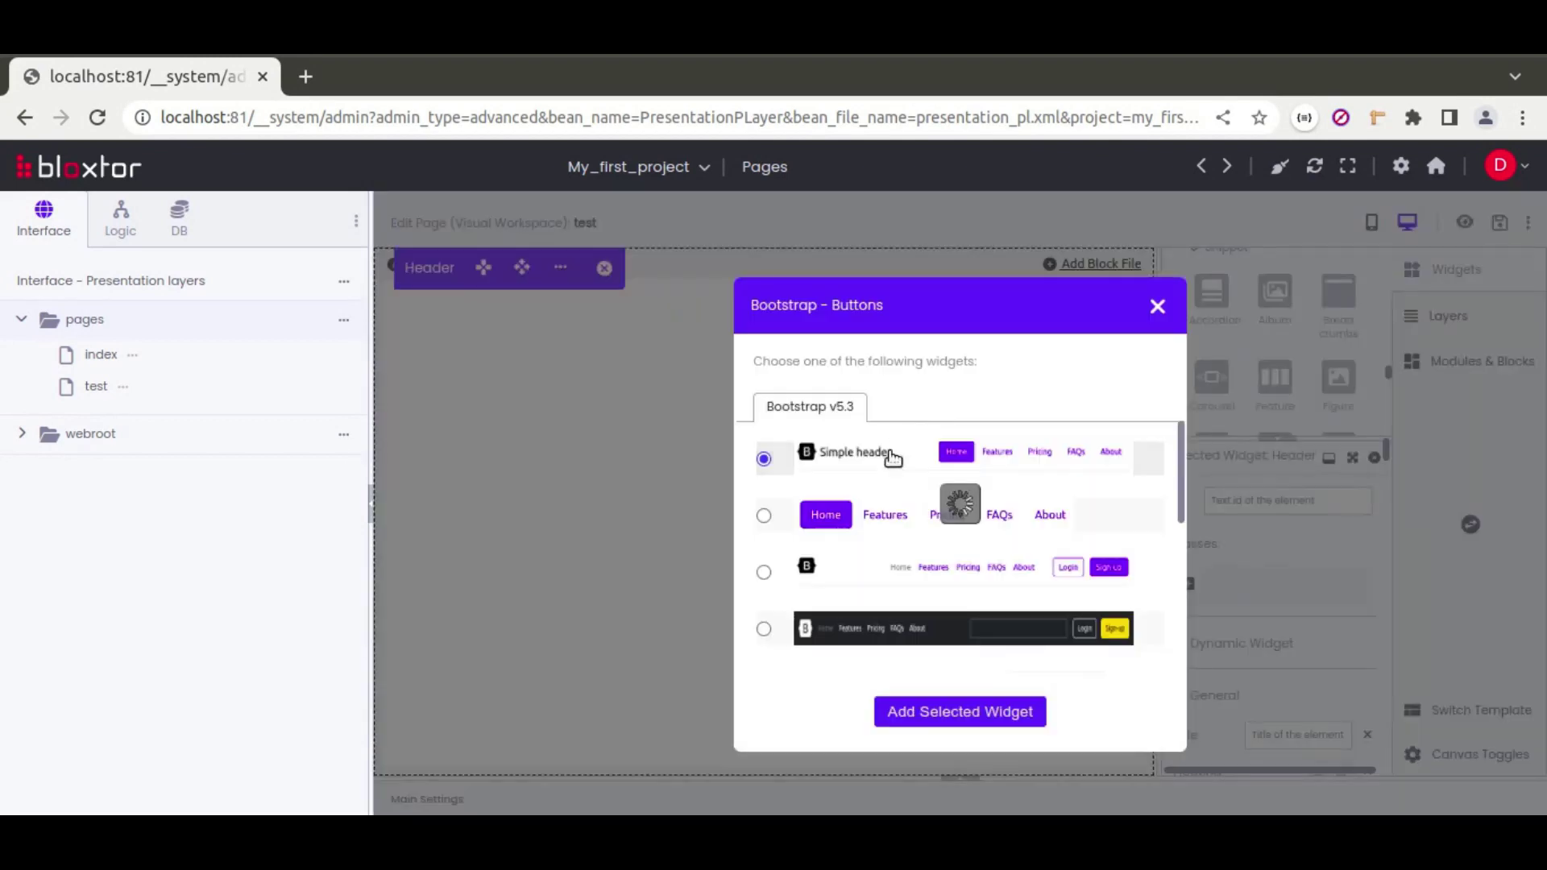
click(958, 710)
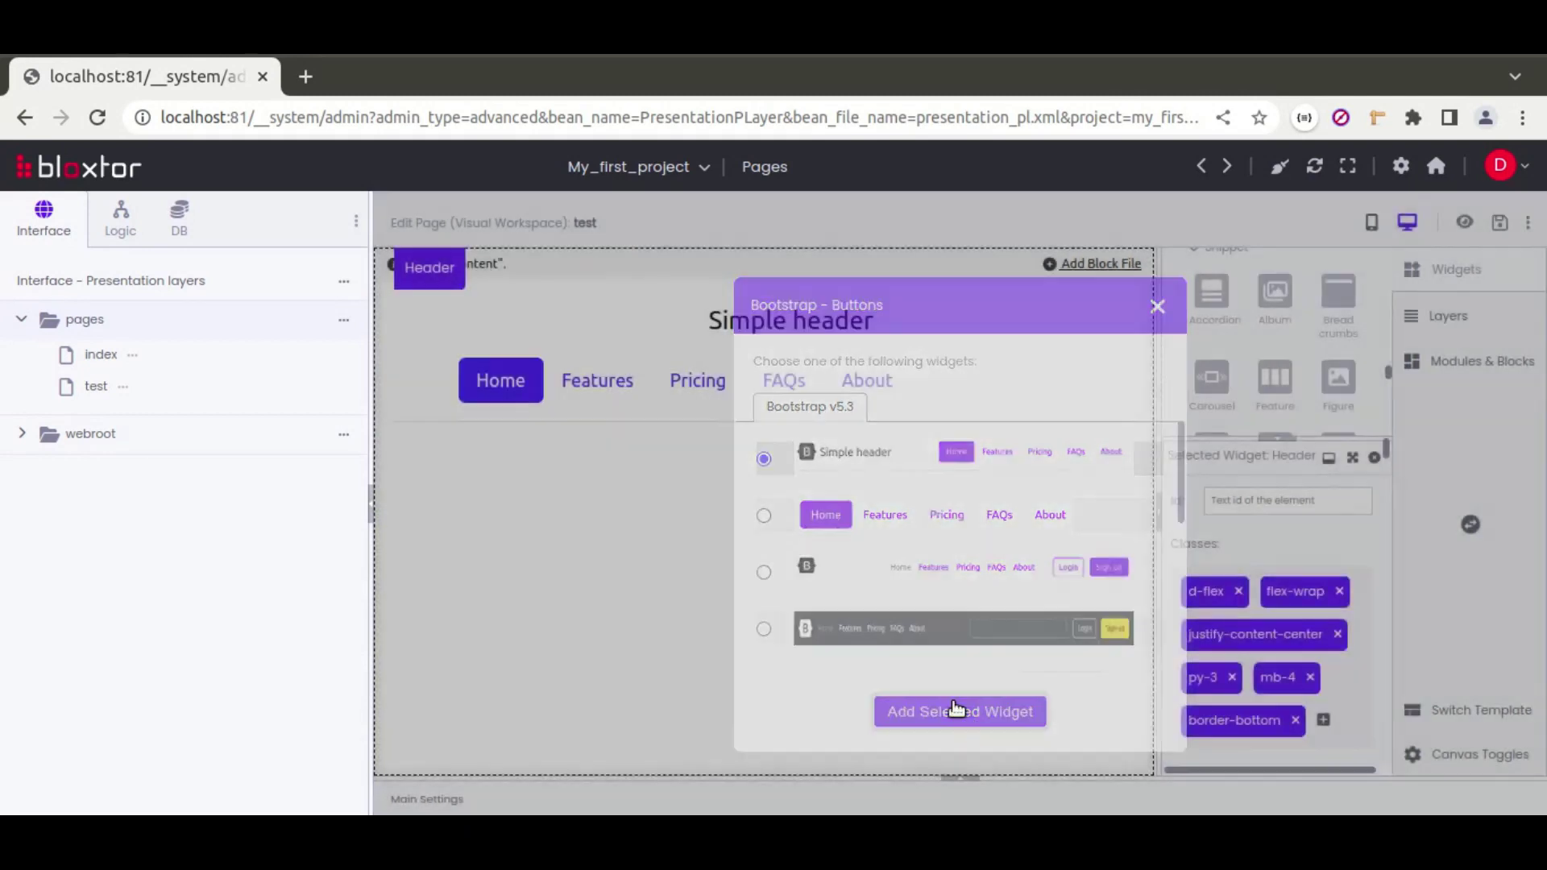
Add a Carousel widget below the header using the first Bootstrap v5.3 design with the Browse gallery slide
drag(1324, 443, 1323, 524)
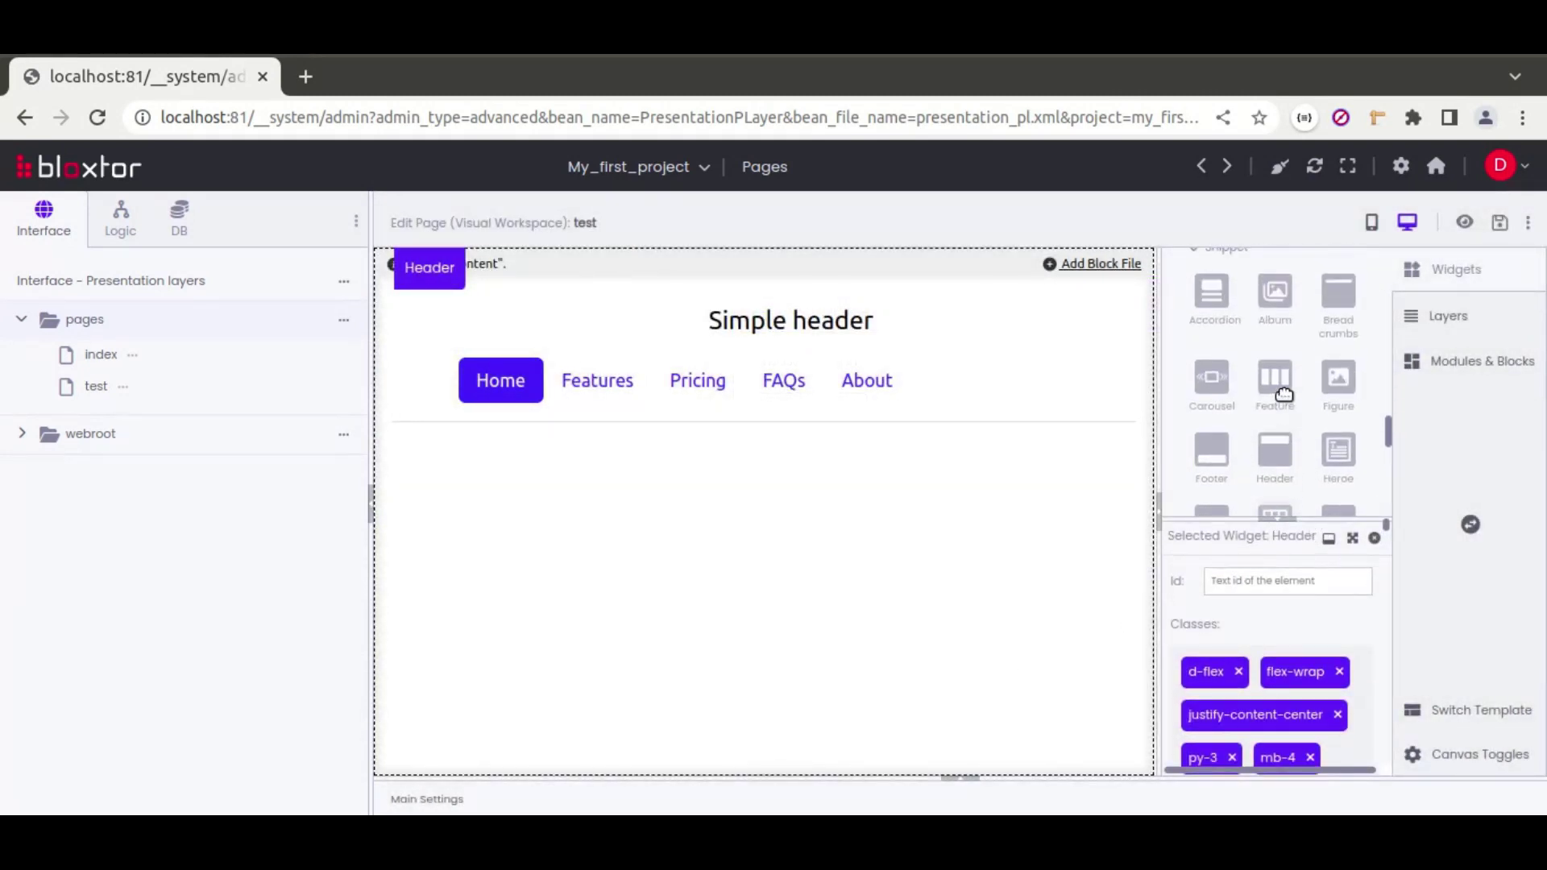
drag(1212, 377, 926, 540)
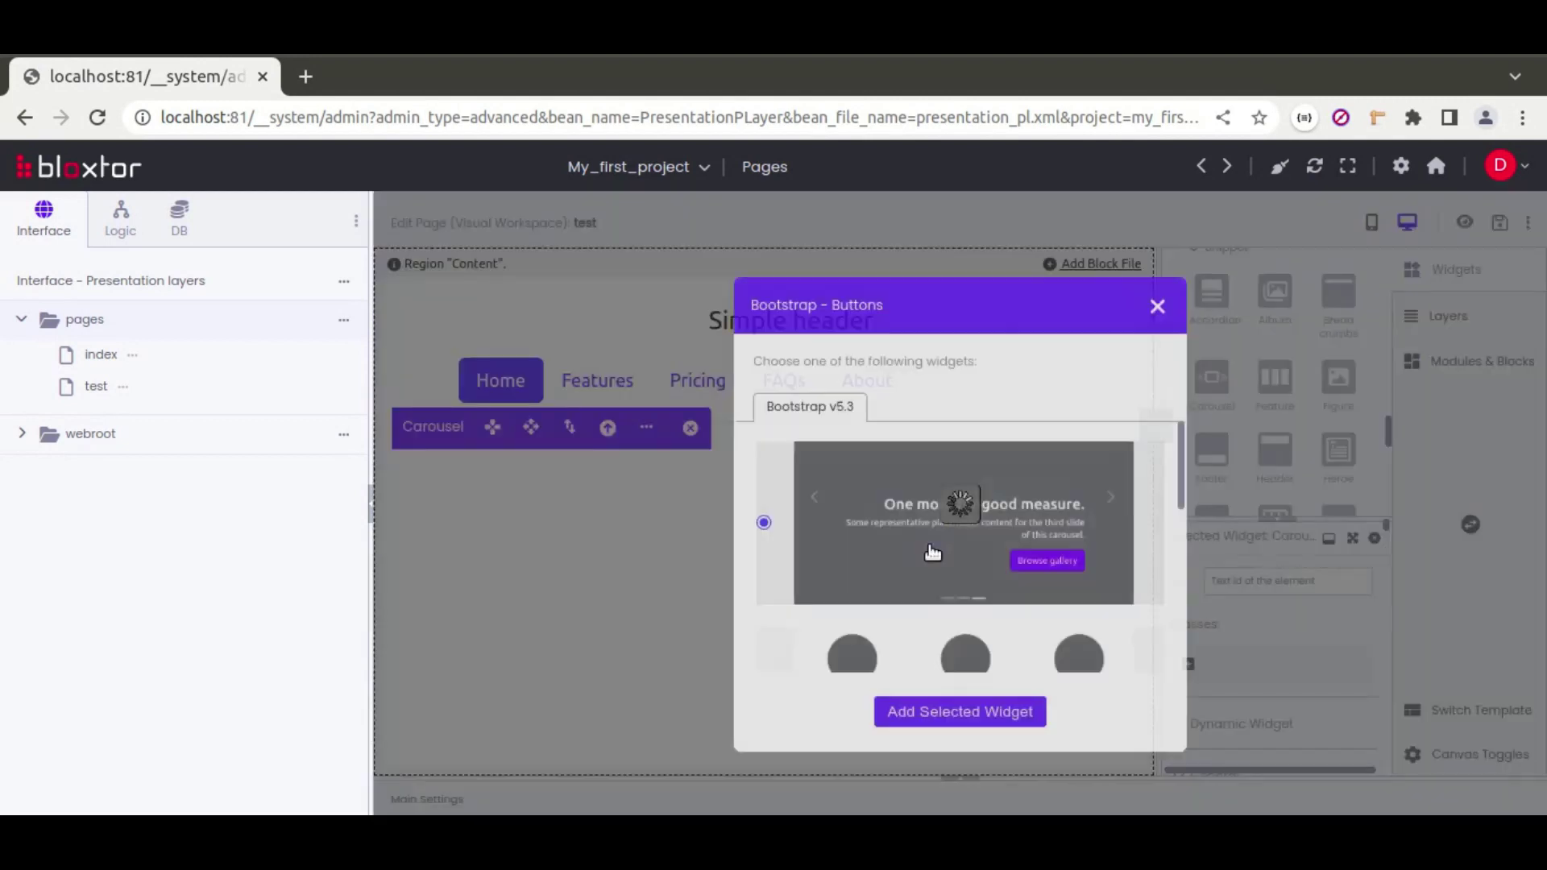
click(961, 712)
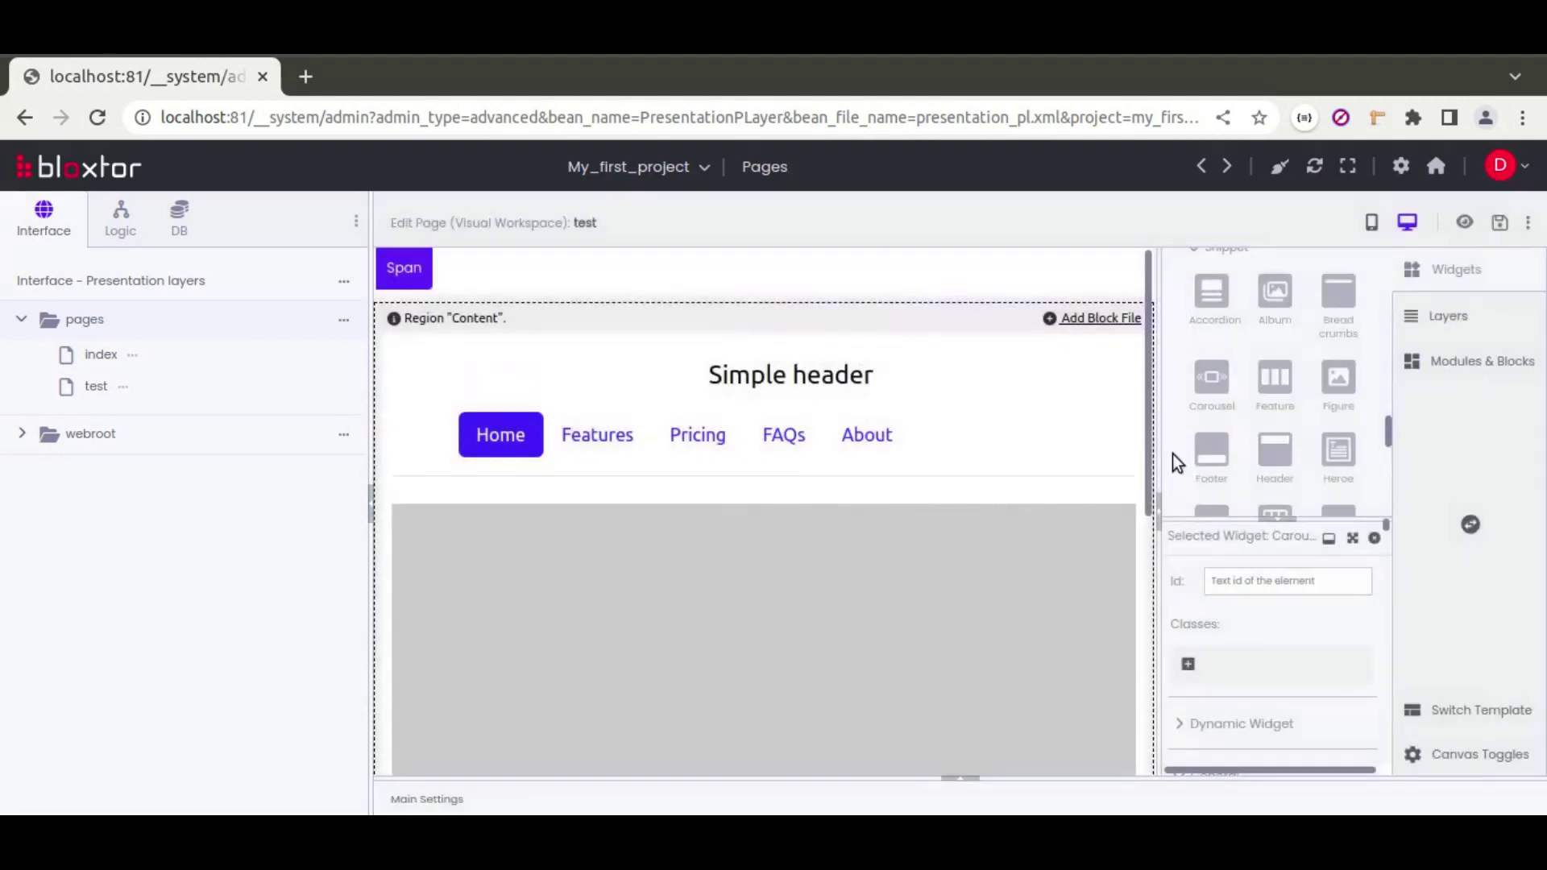
Add a Feature widget below the carousel using the Bootstrap v5.3 Hanging icons design
scroll(1003, 444, down, 5)
drag(1256, 362, 853, 719)
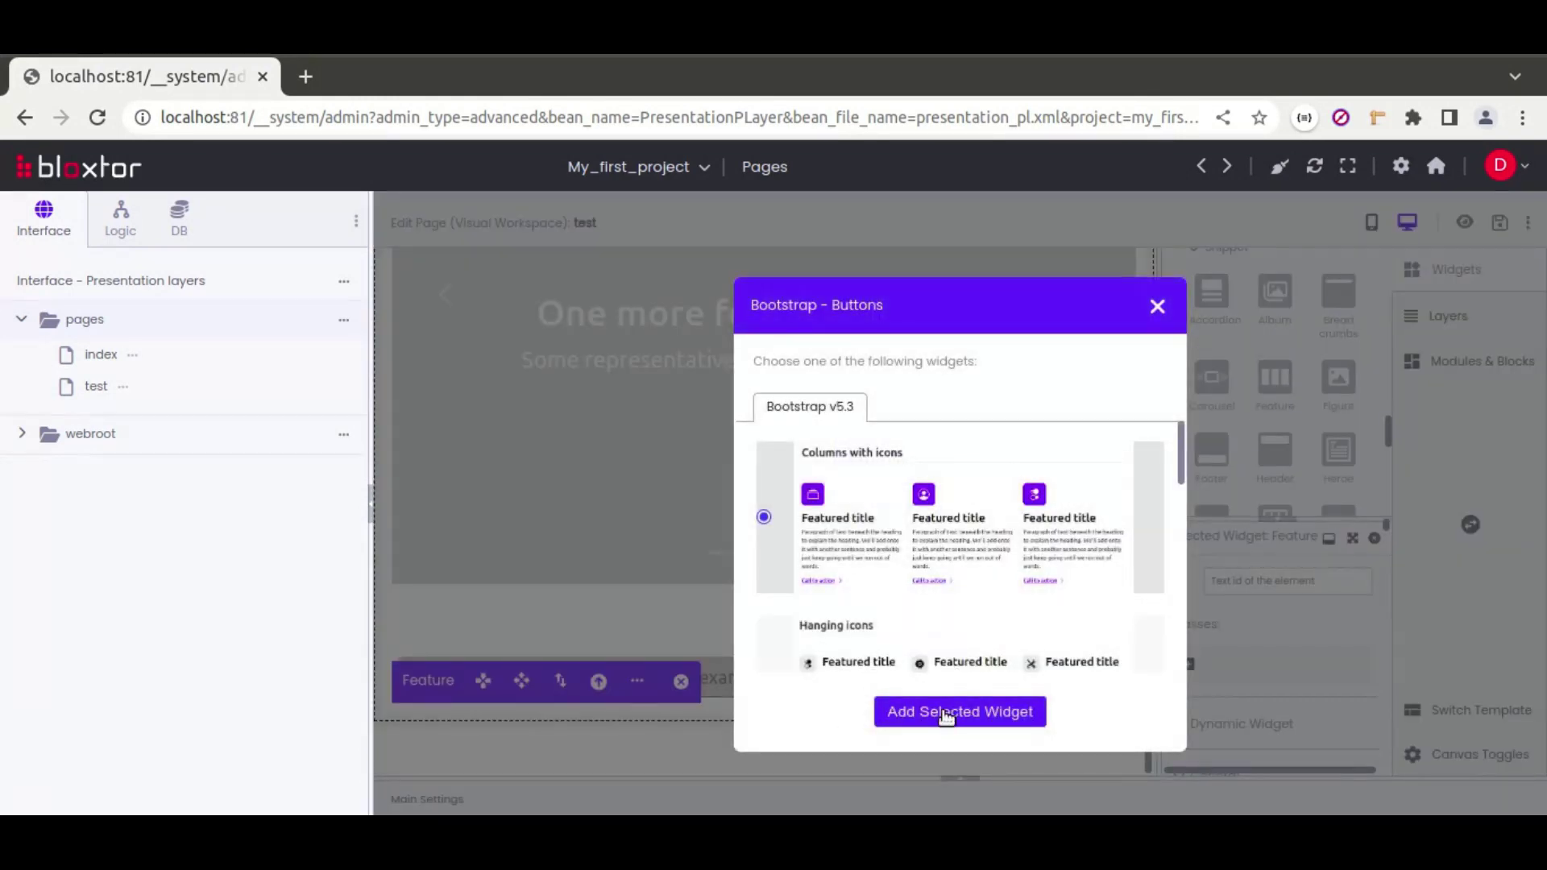
scroll(944, 555, down, 8)
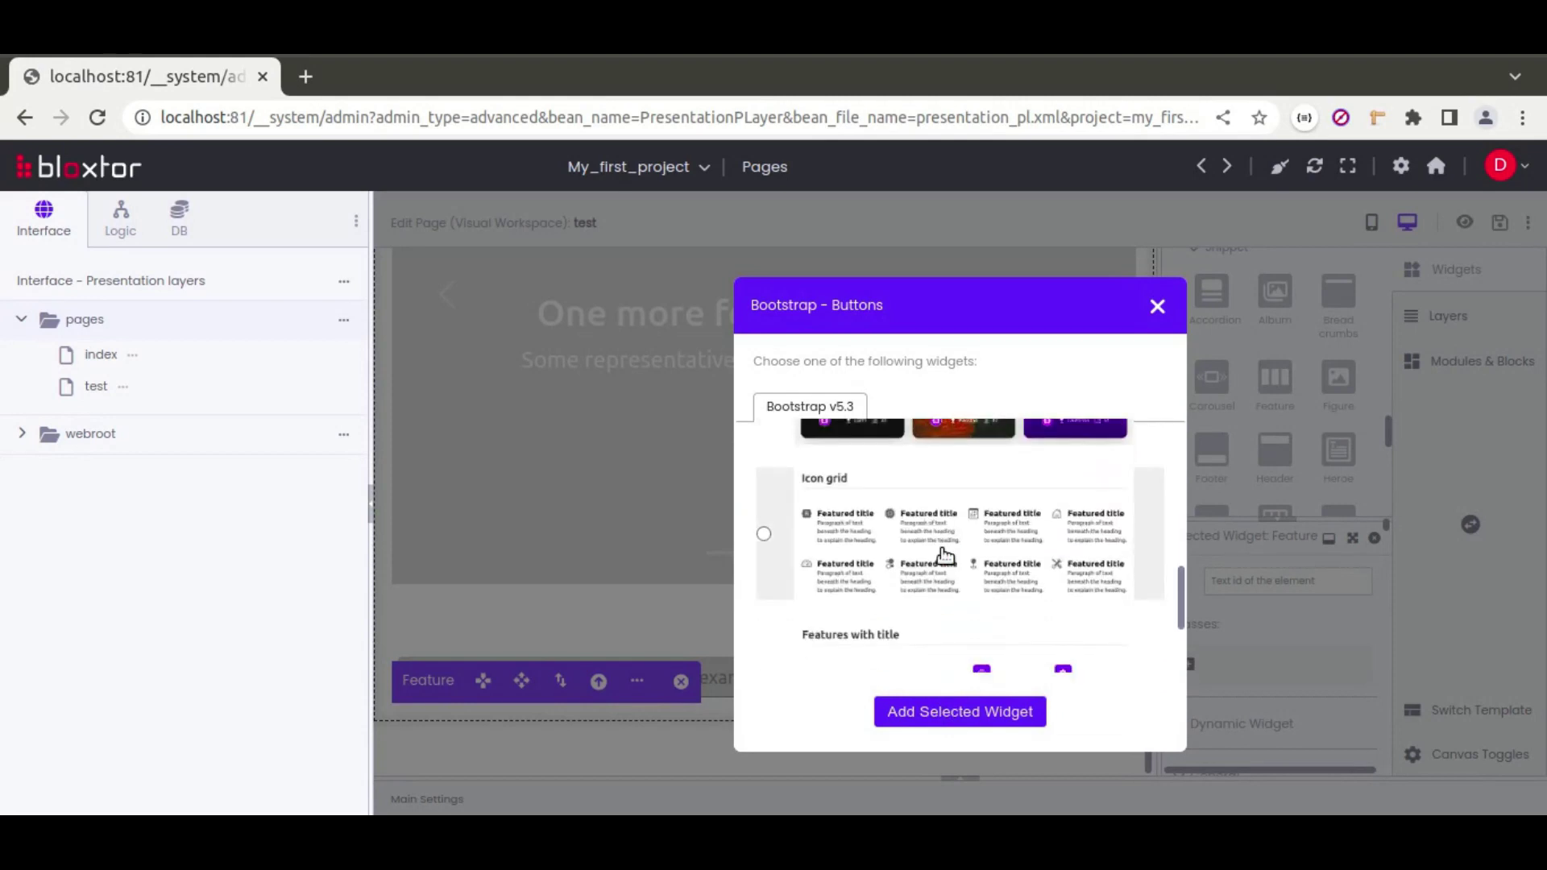
scroll(944, 555, up, 3)
scroll(944, 555, up, 2)
click(894, 551)
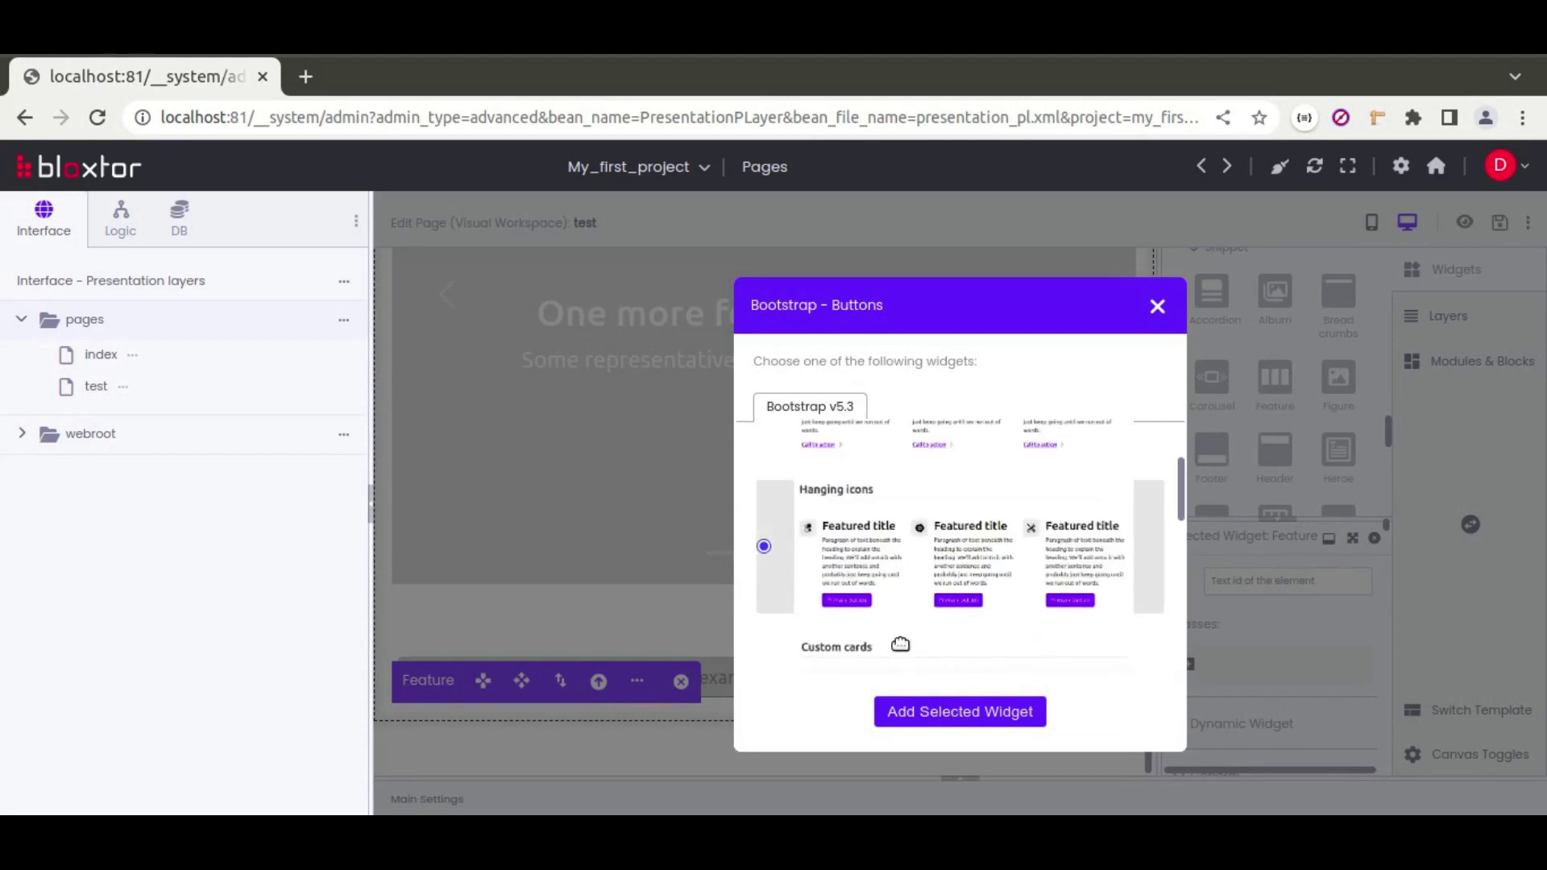
click(927, 712)
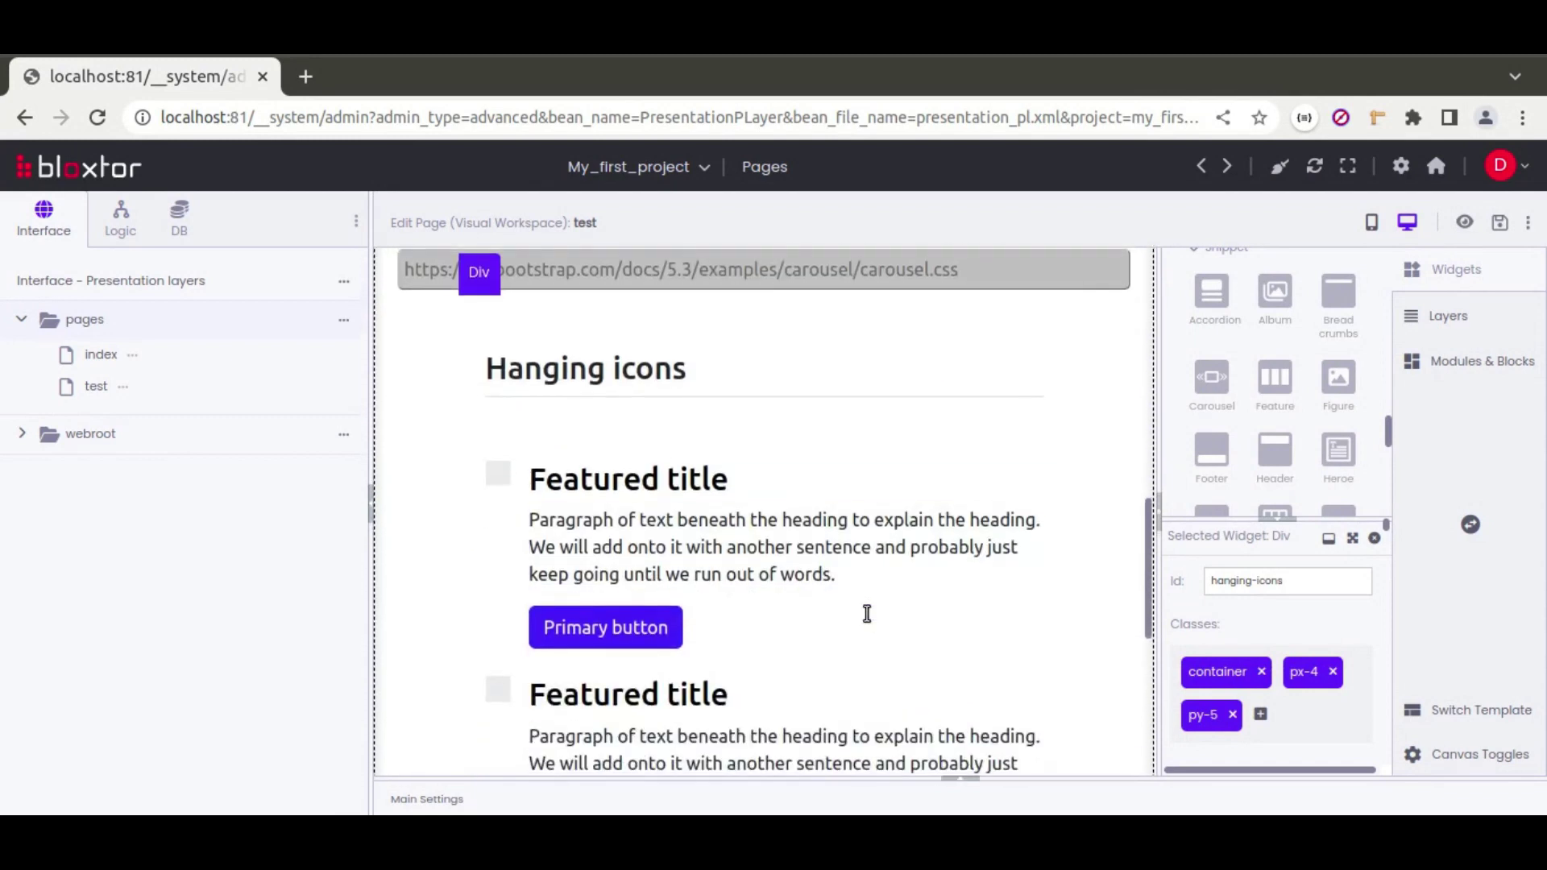
Add a Footer widget at the end of the page, using the design with centred links above the copyright line
scroll(1290, 416, down, 3)
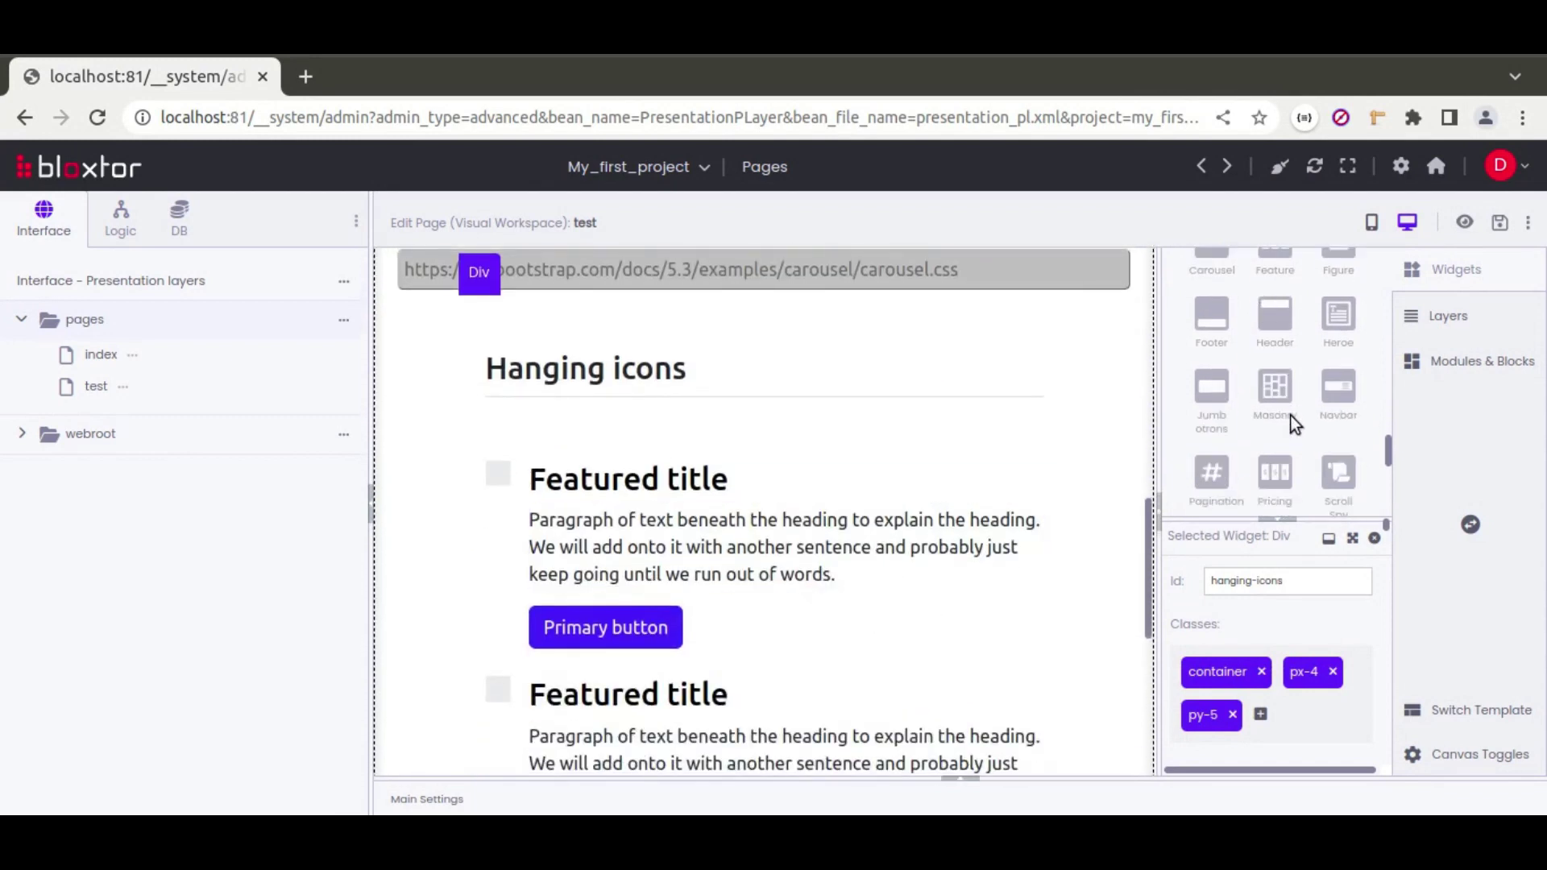
scroll(877, 444, down, 3)
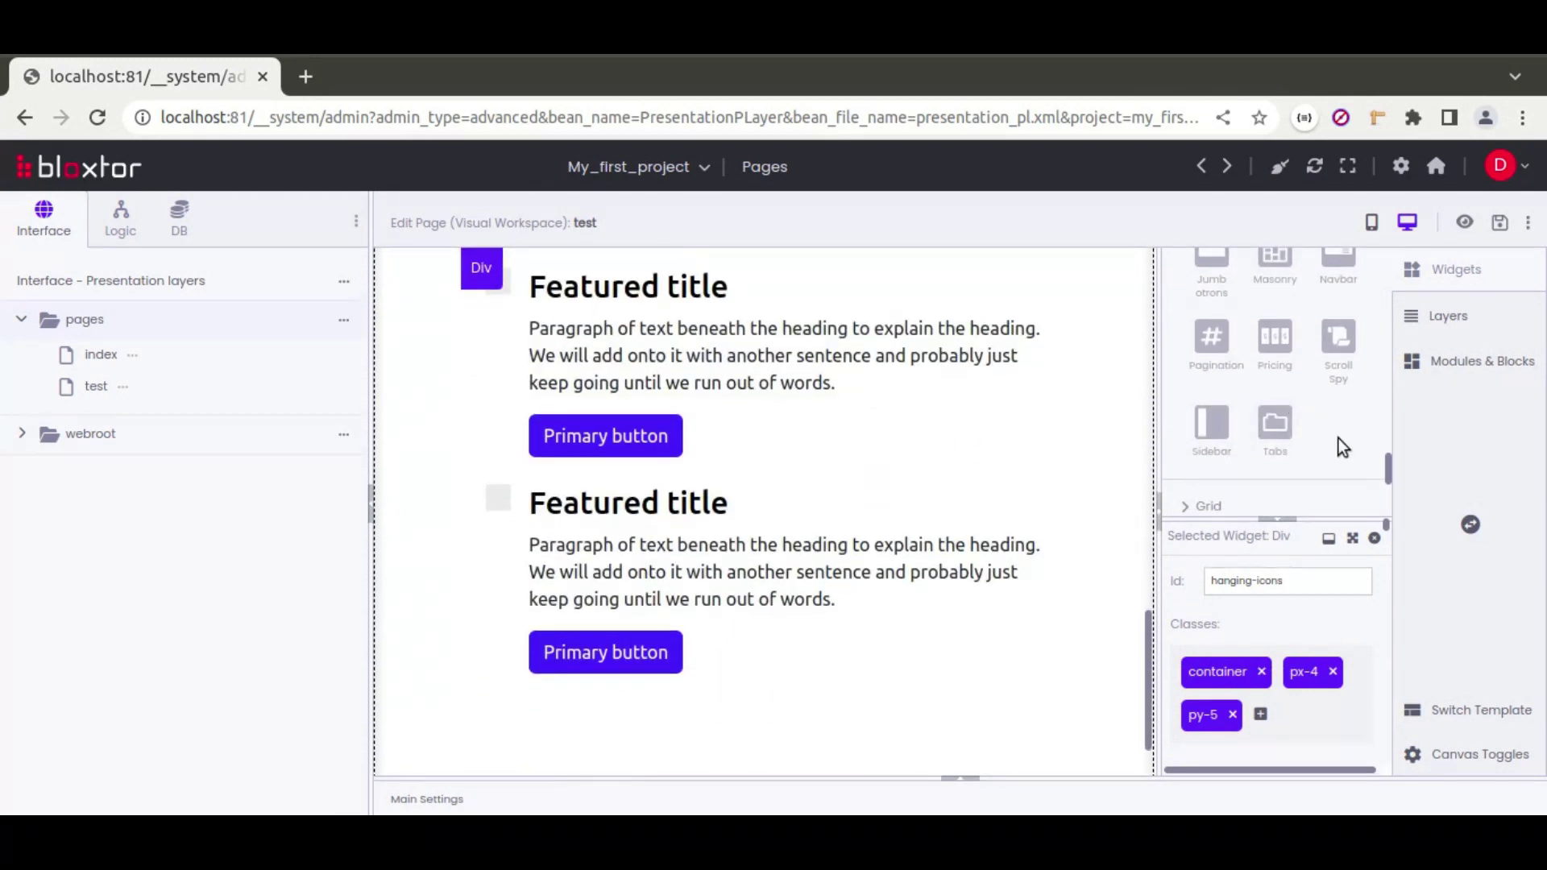
scroll(1337, 438, up, 2)
drag(1190, 350, 817, 721)
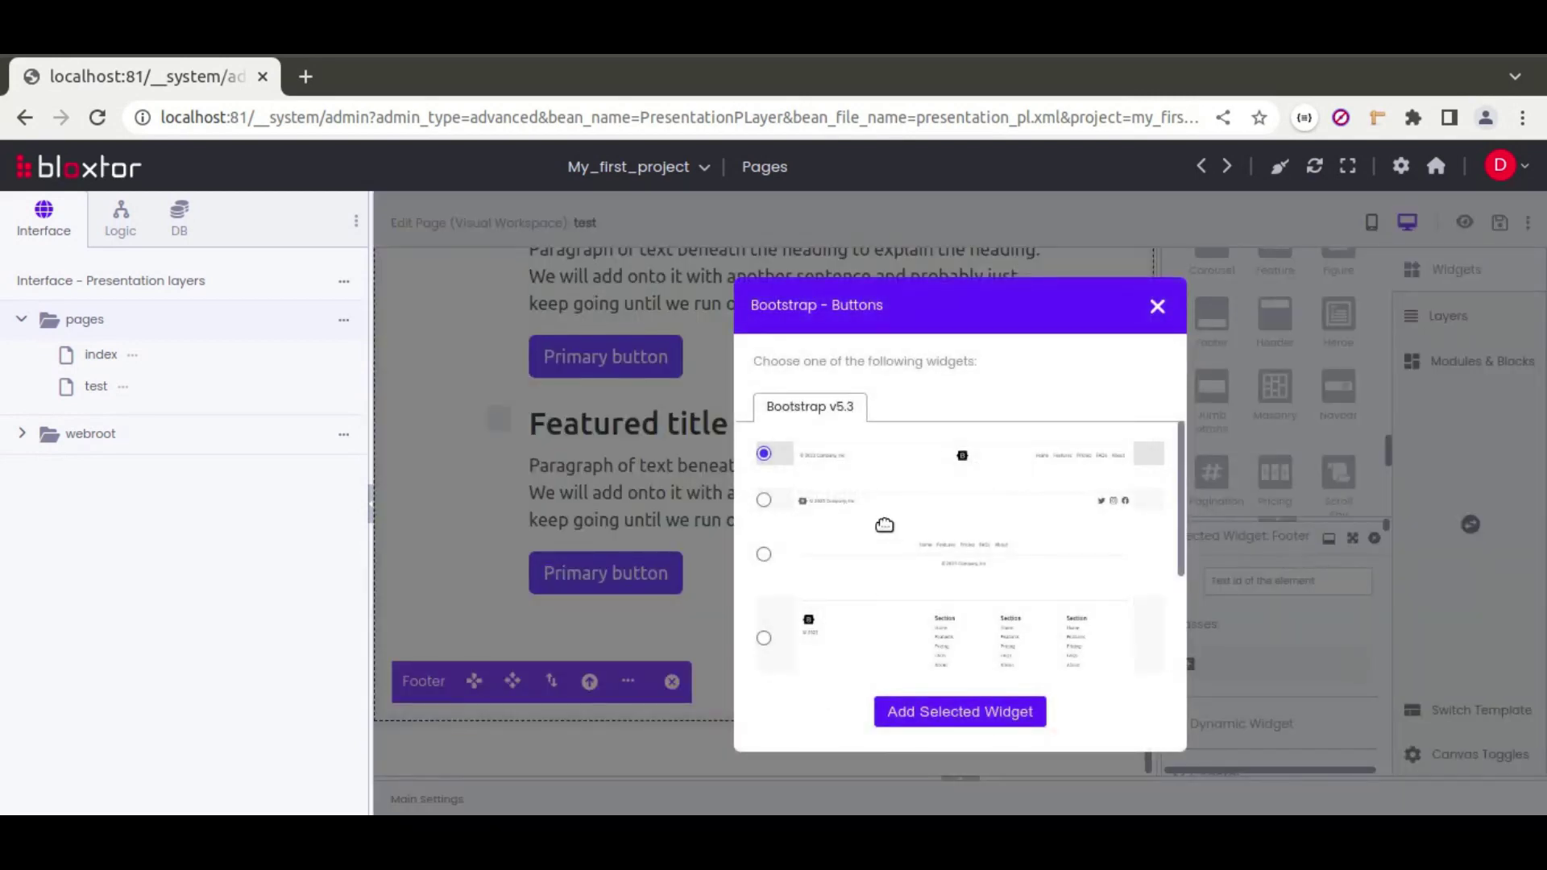
click(856, 568)
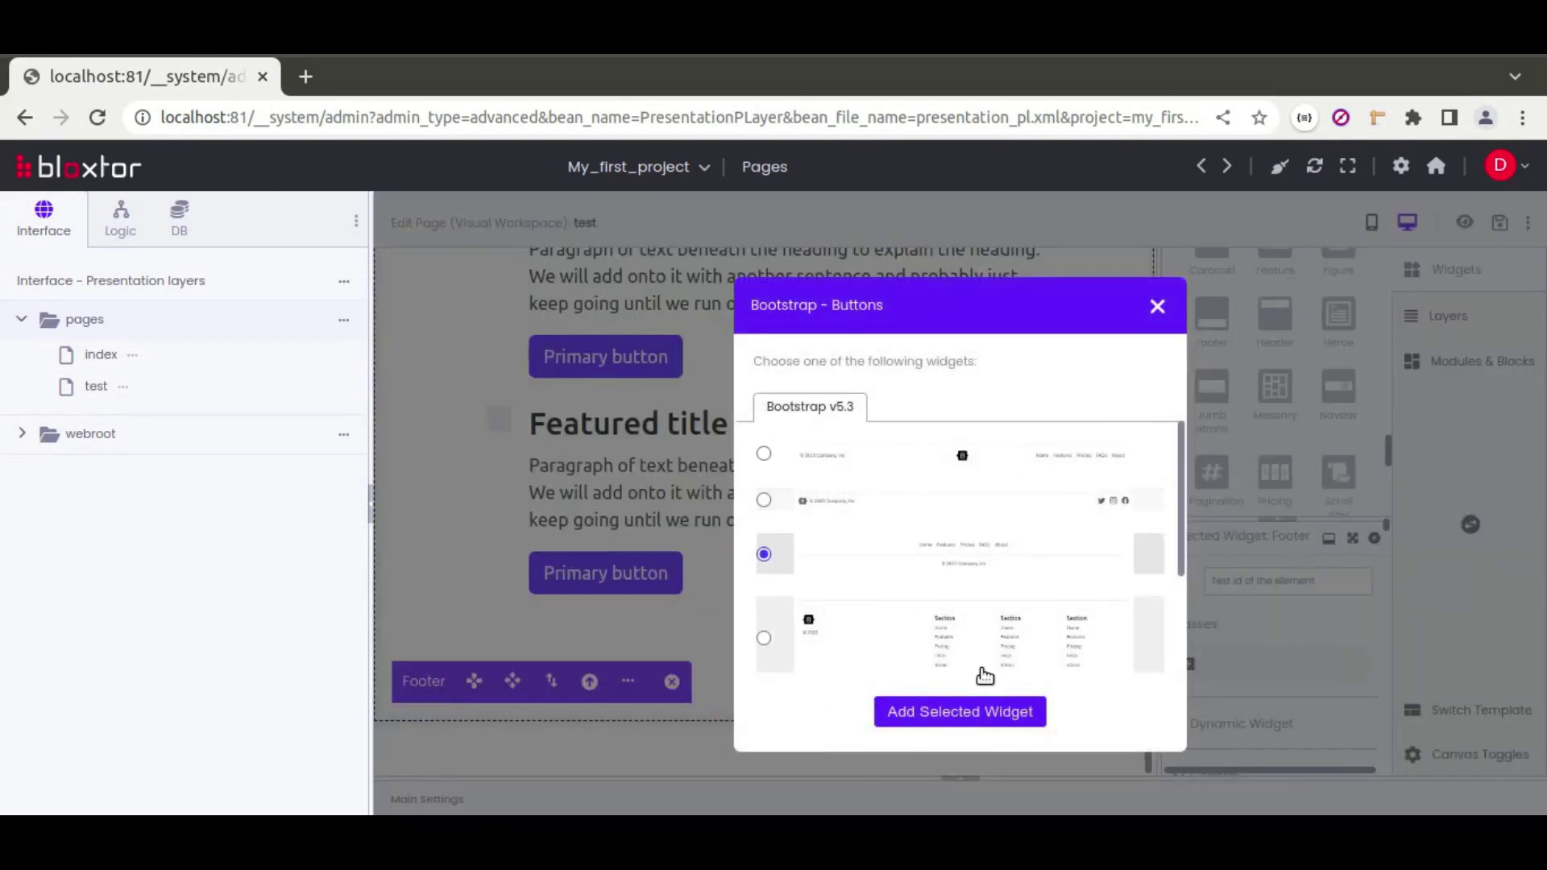
click(977, 723)
scroll(953, 642, down, 3)
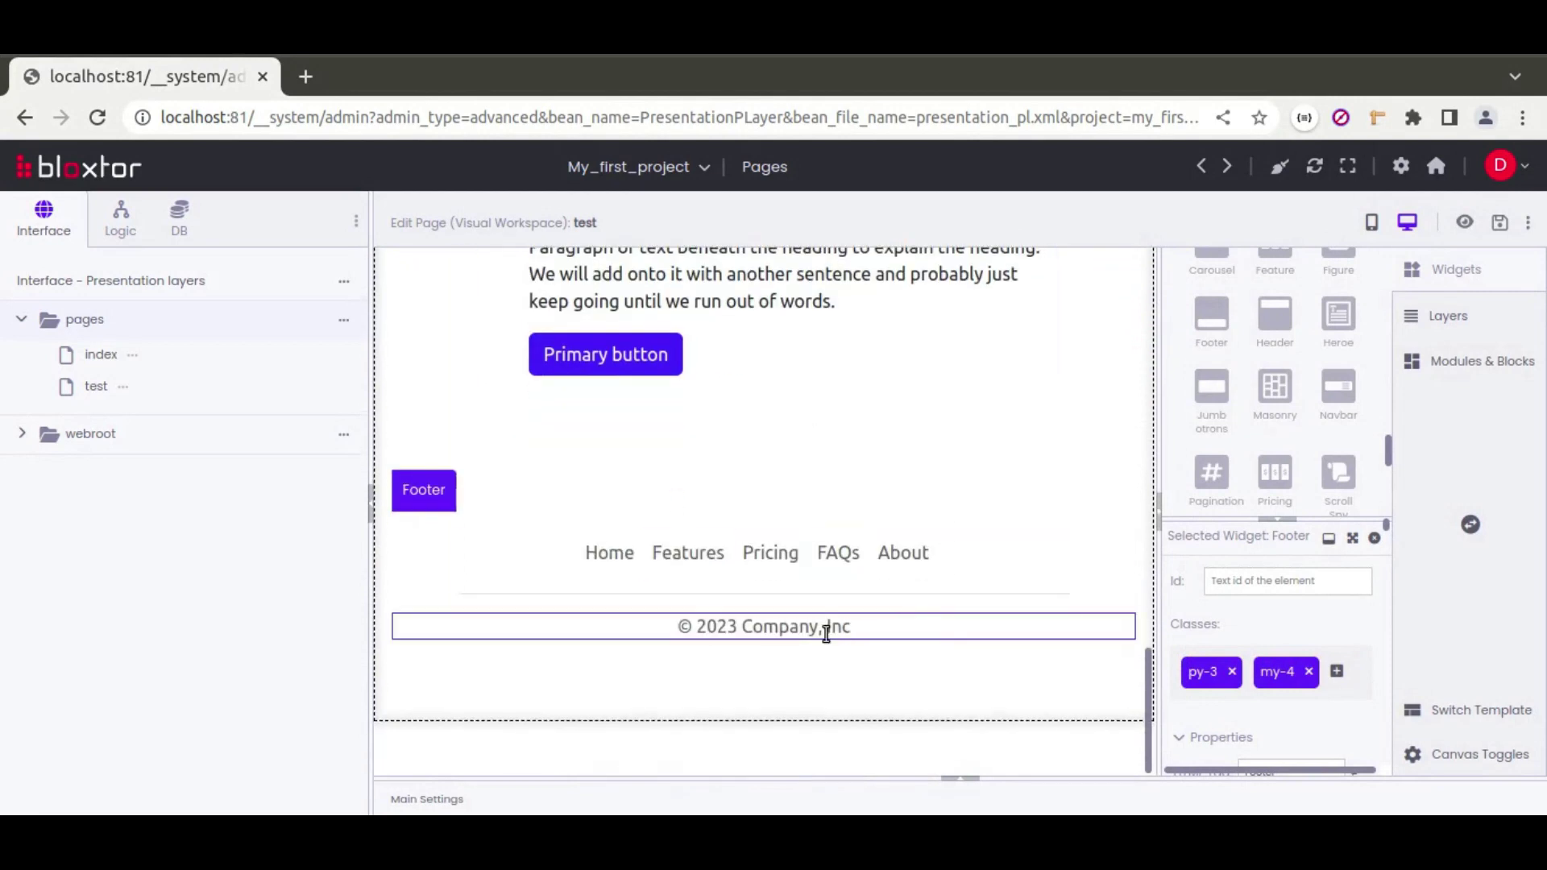
Make the word "One" in the carousel heading bold and colour it dark red
scroll(826, 634, up, 20)
scroll(744, 592, down, 5)
click(579, 543)
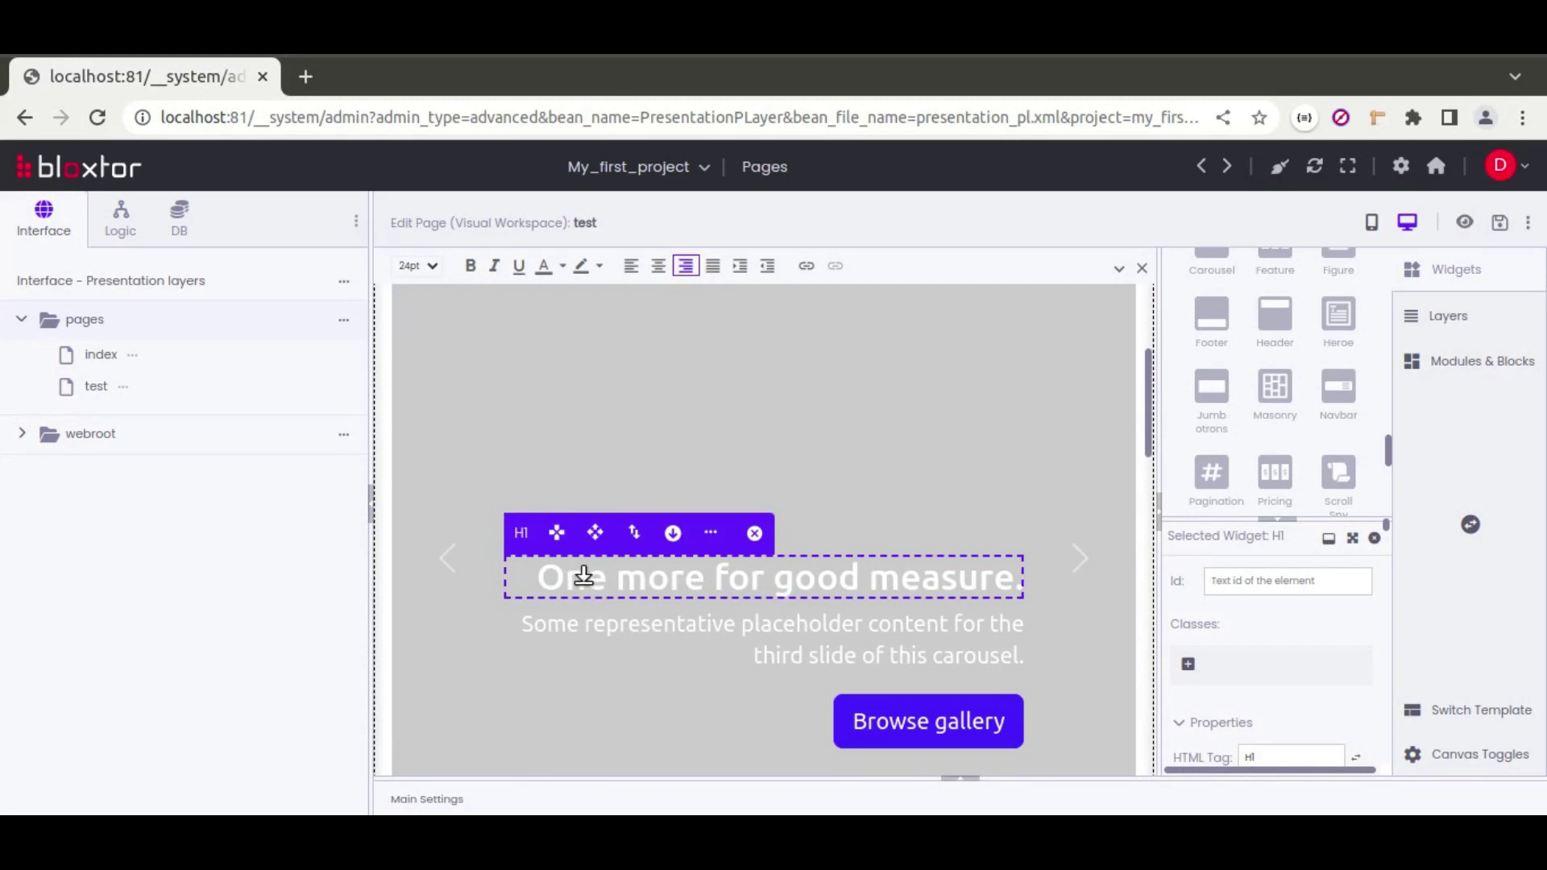
double_click(583, 575)
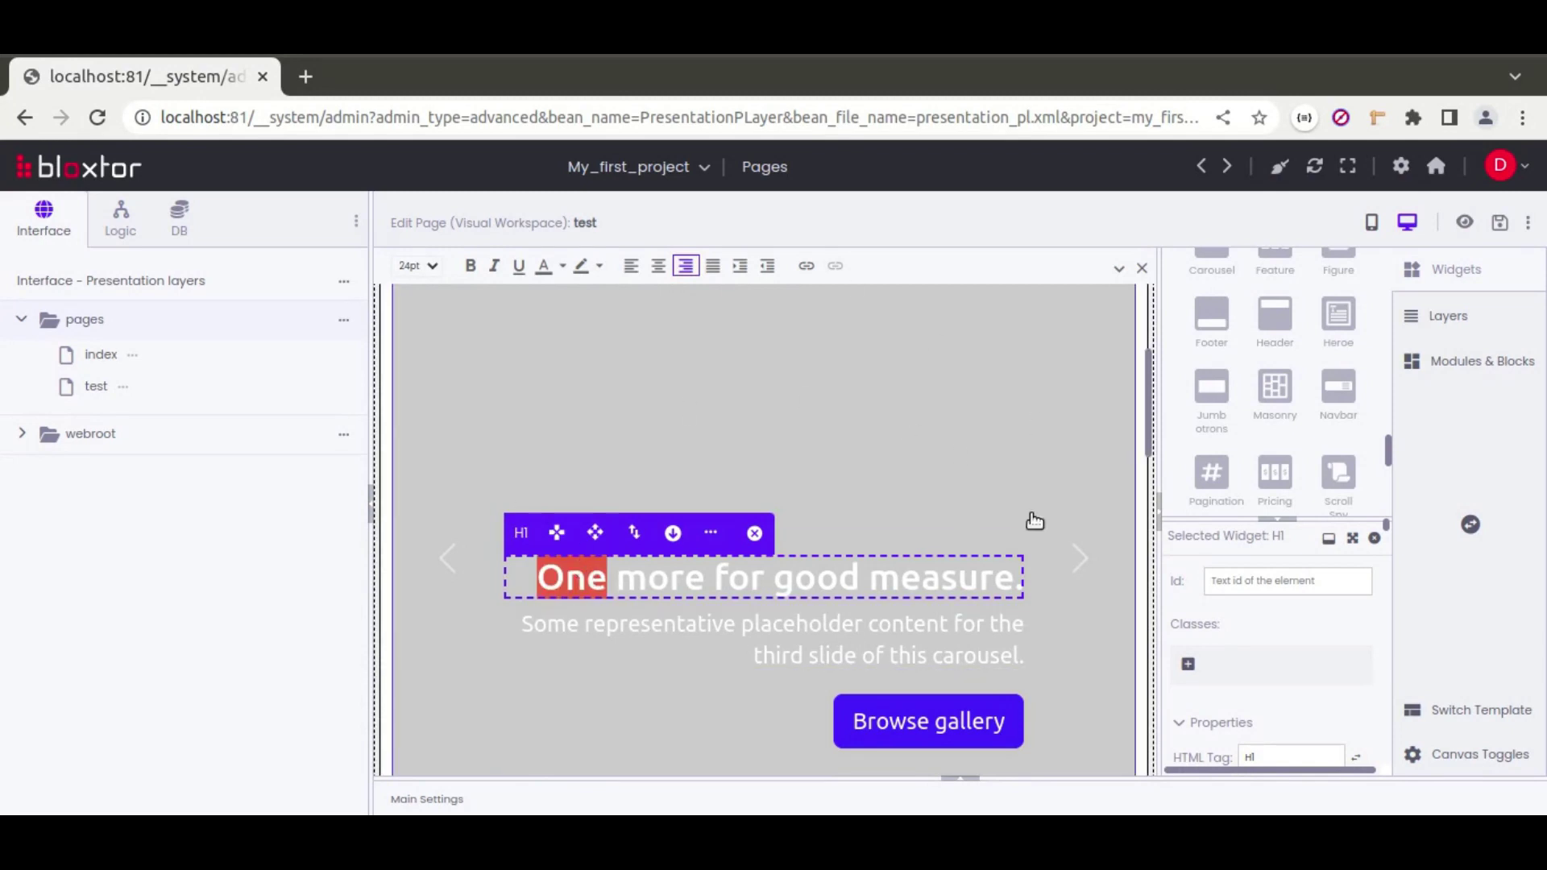
click(470, 266)
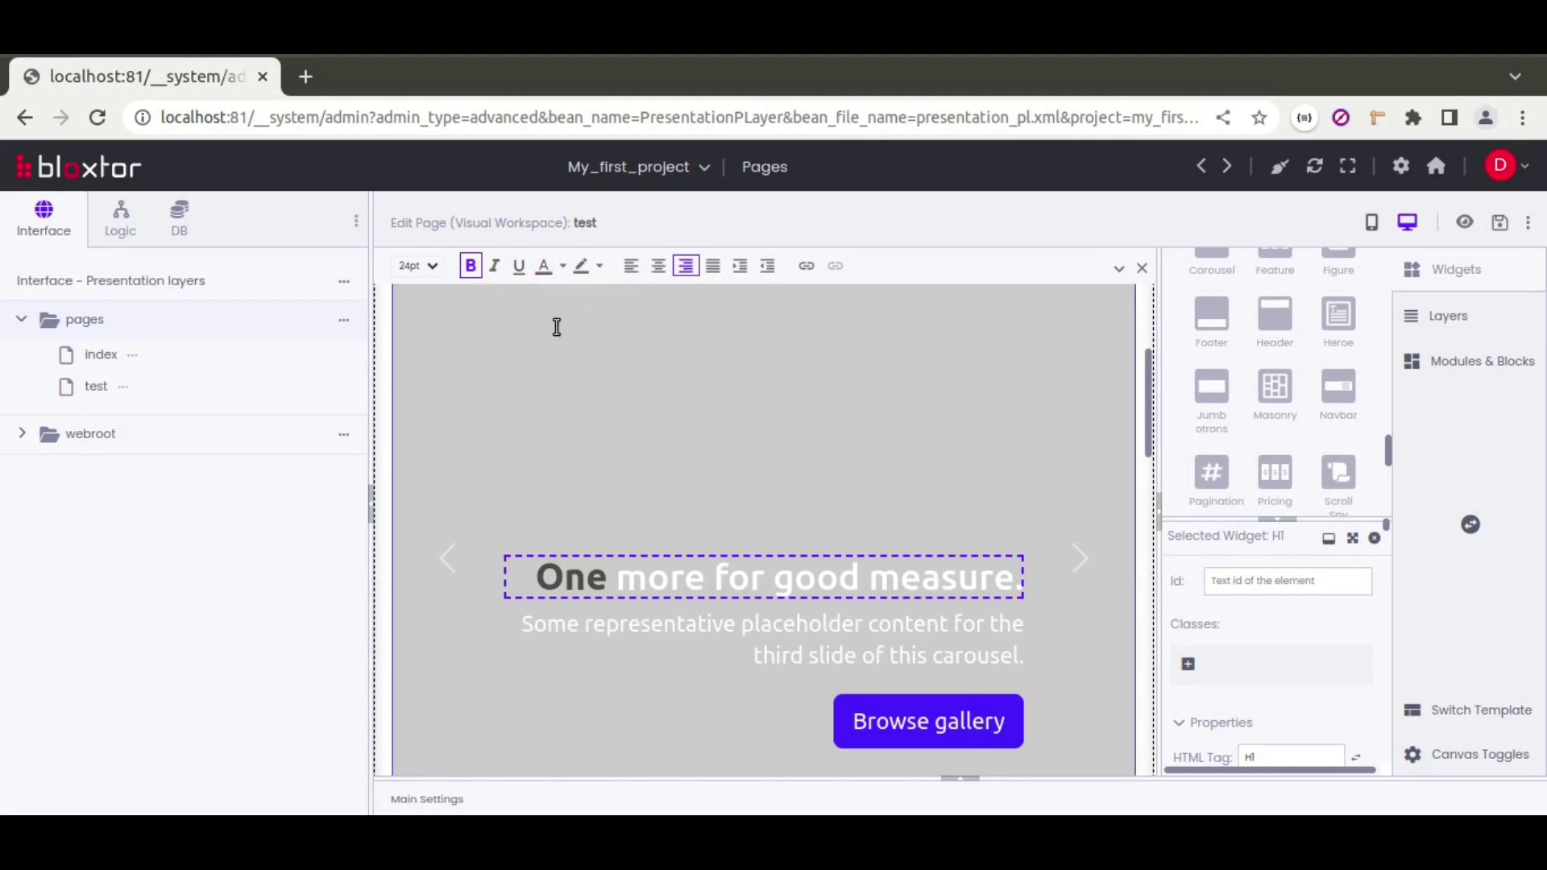
click(562, 266)
click(551, 238)
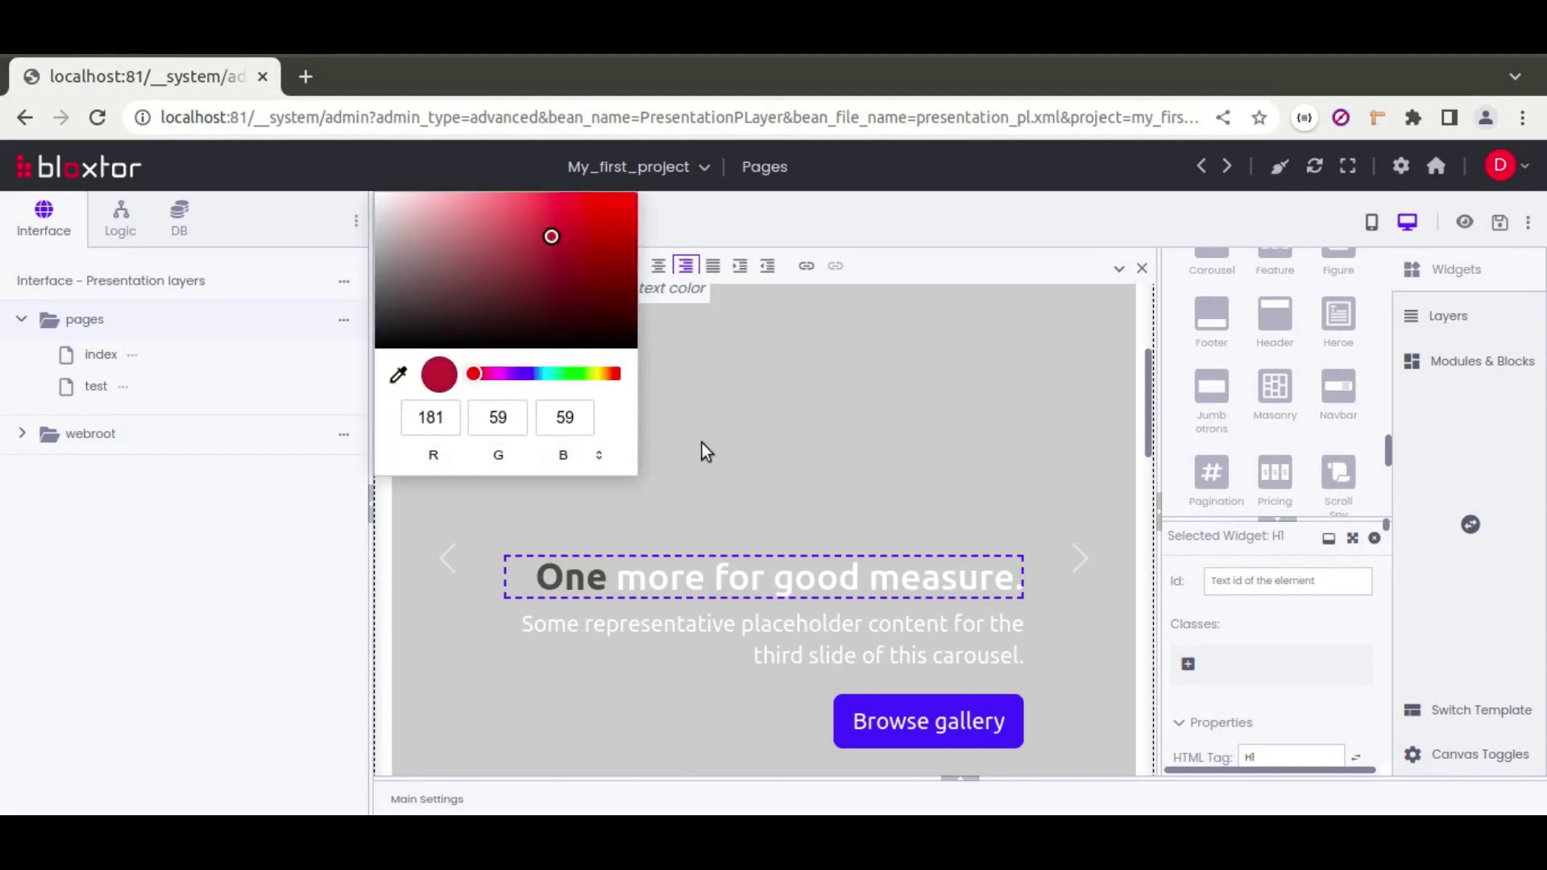
click(778, 341)
Replace the word "good" with "awesome" in the carousel heading
double_click(821, 577)
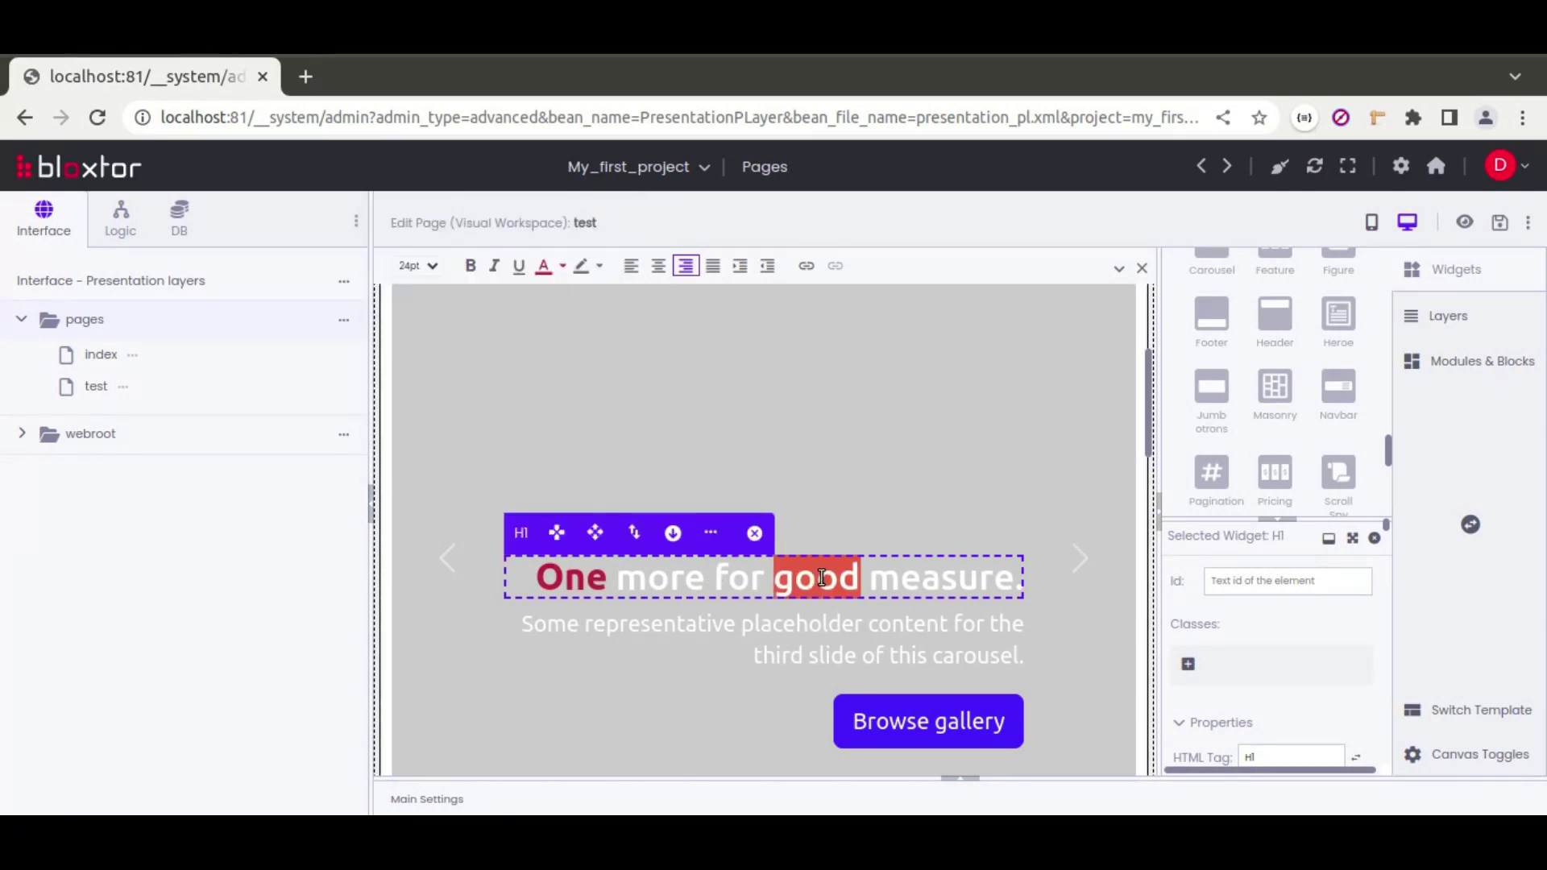
text(awesome)
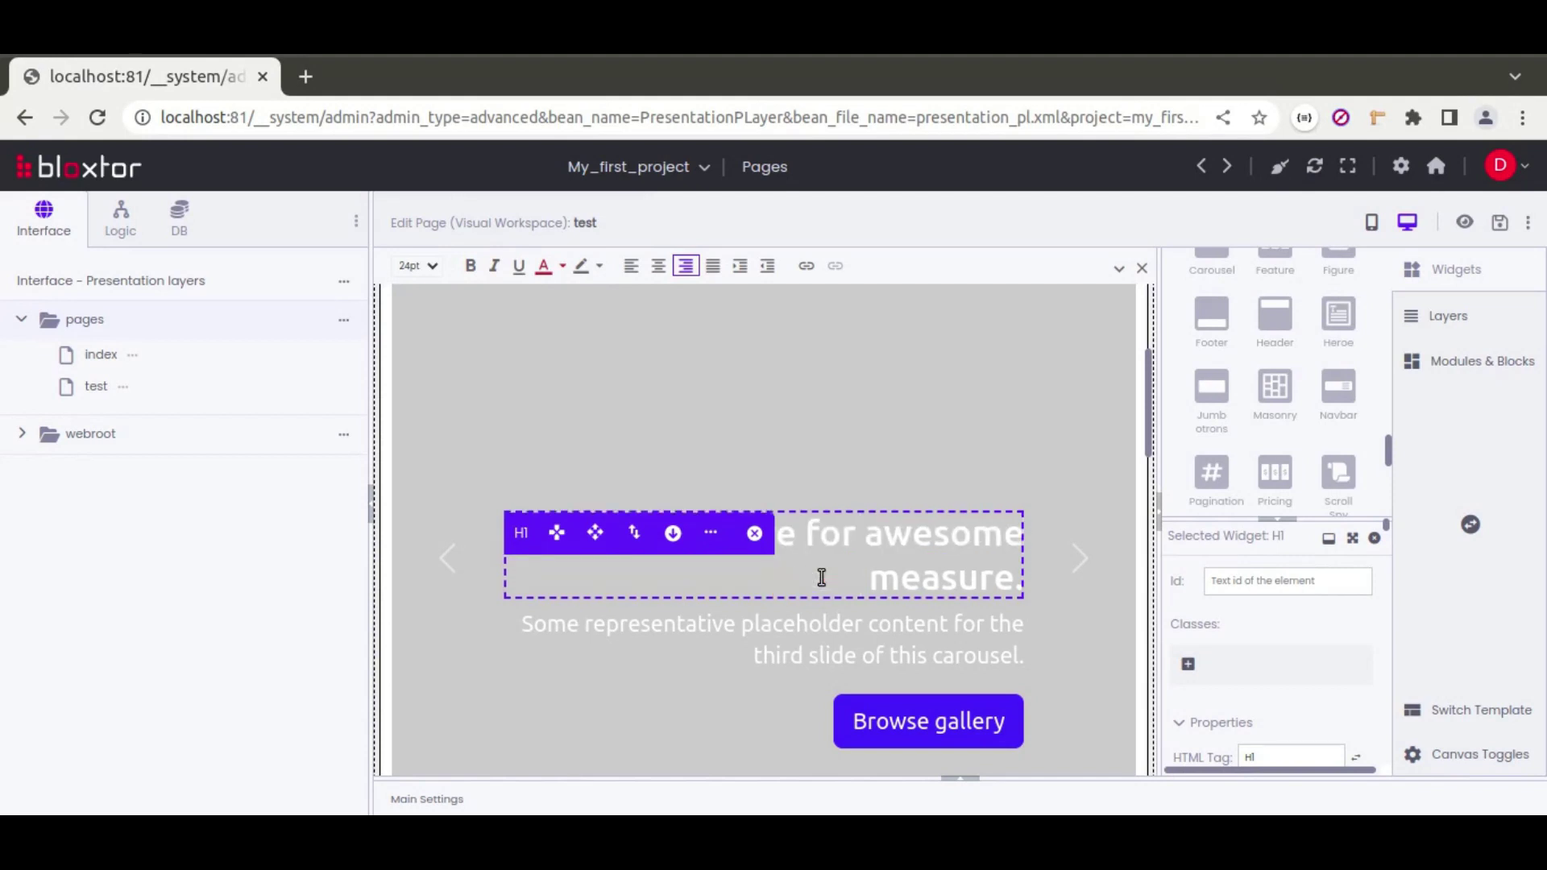
click(925, 473)
Set the URL of the header's Features link to the index page of my_first_project
scroll(825, 480, up, 5)
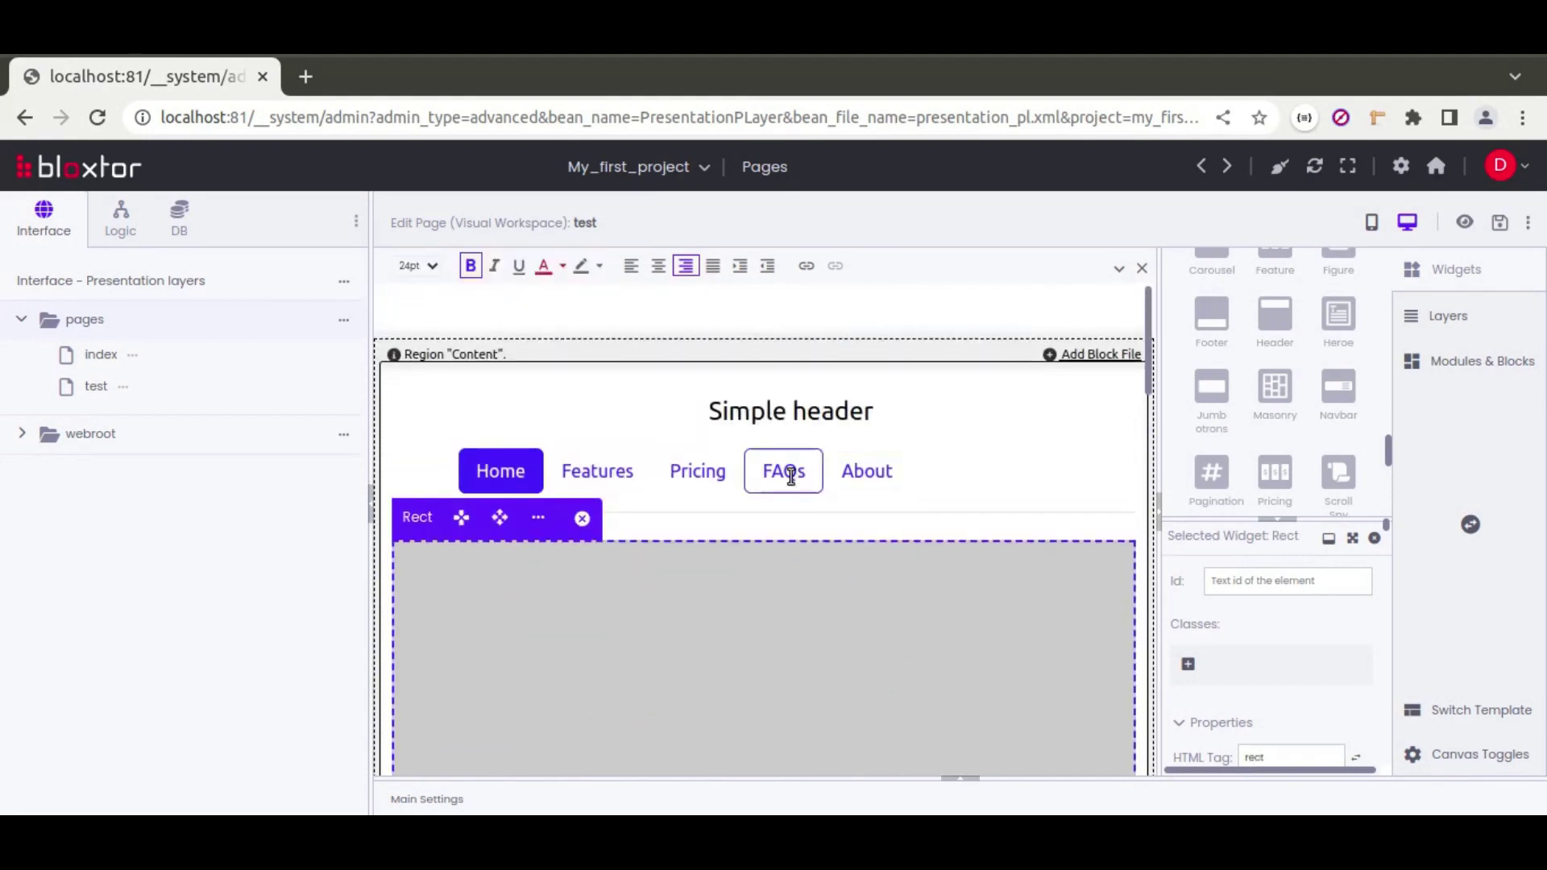
click(602, 471)
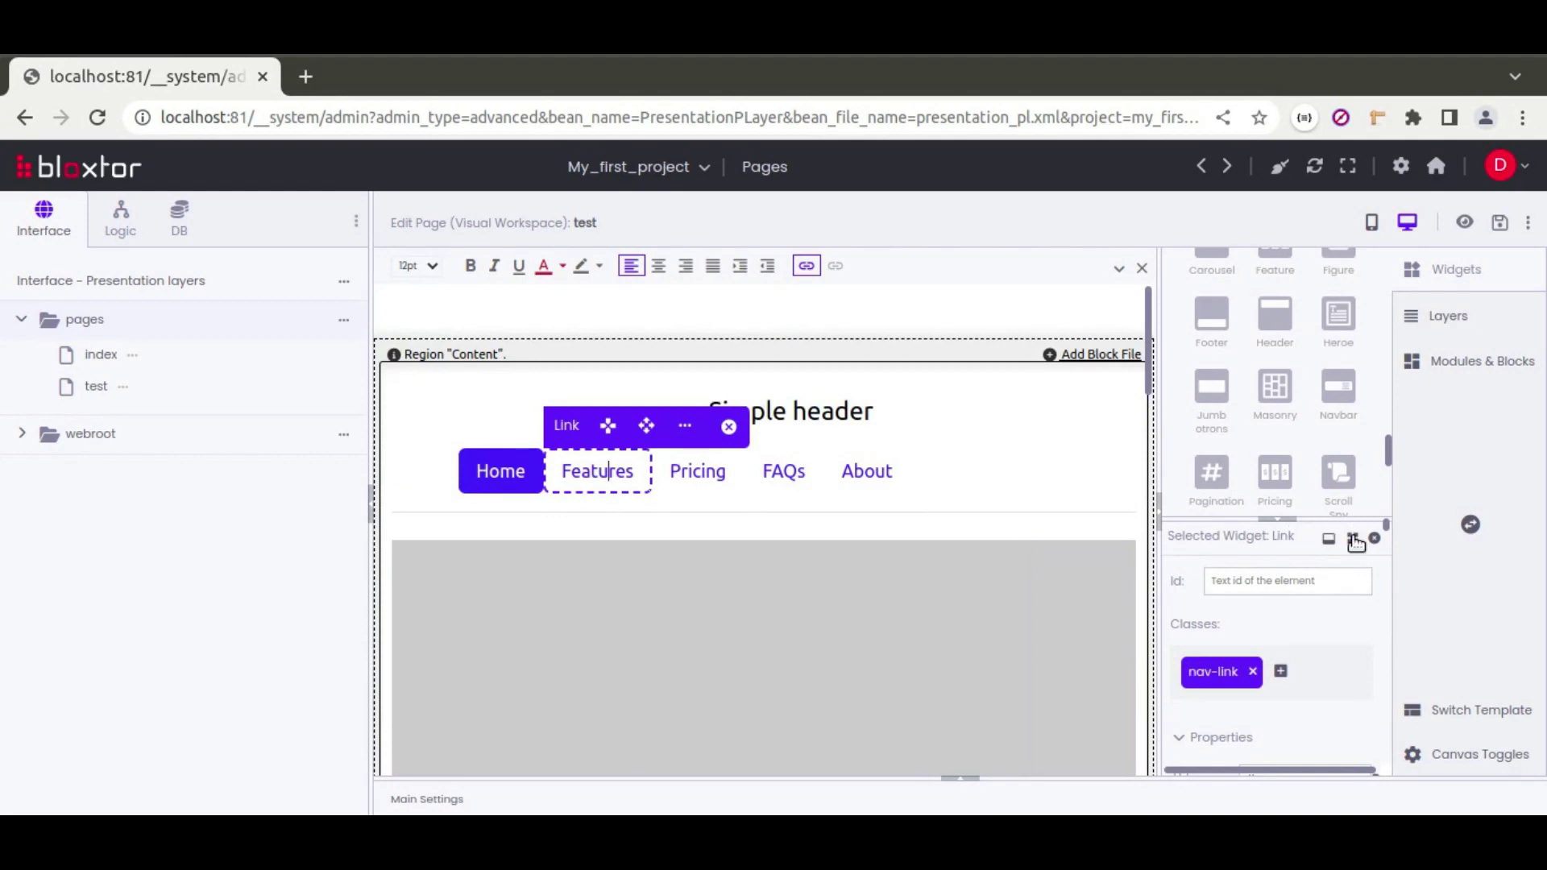
drag(1161, 545, 1074, 552)
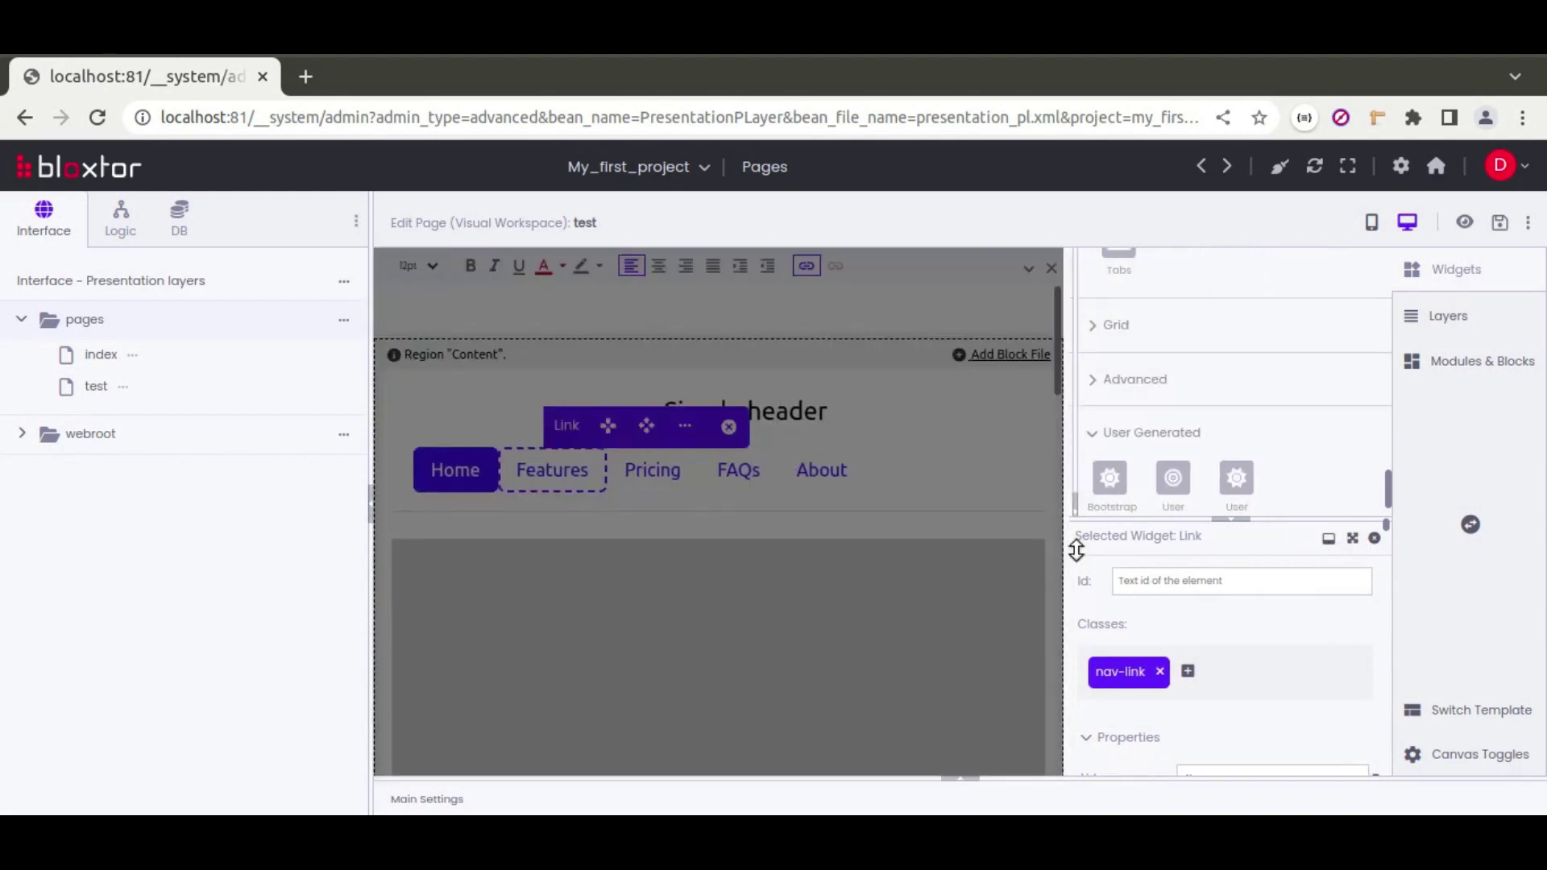
drag(1339, 522, 1329, 356)
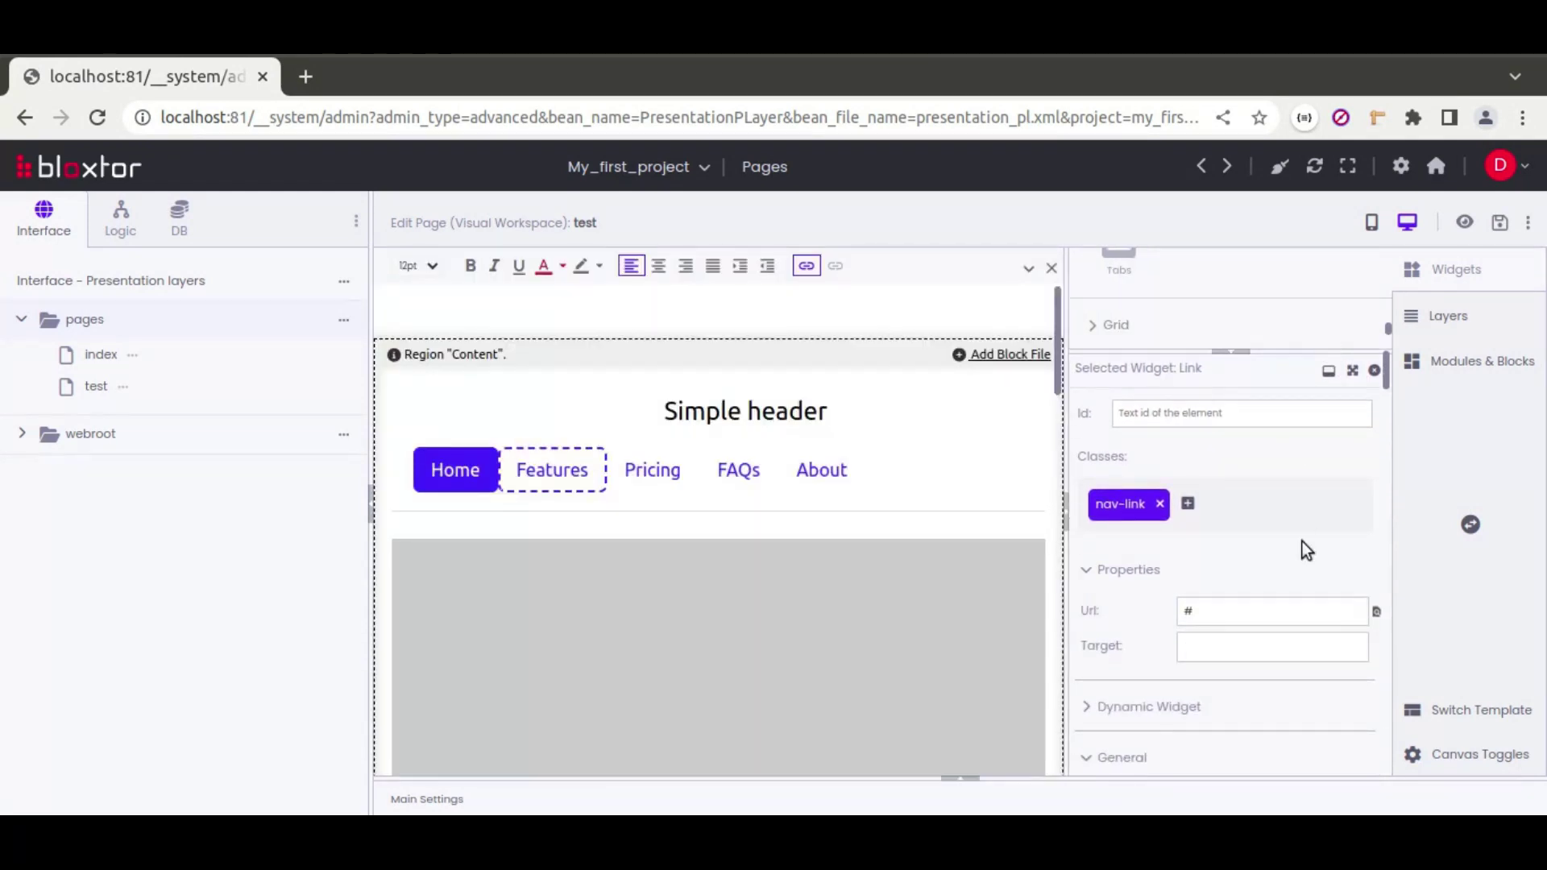
click(1375, 611)
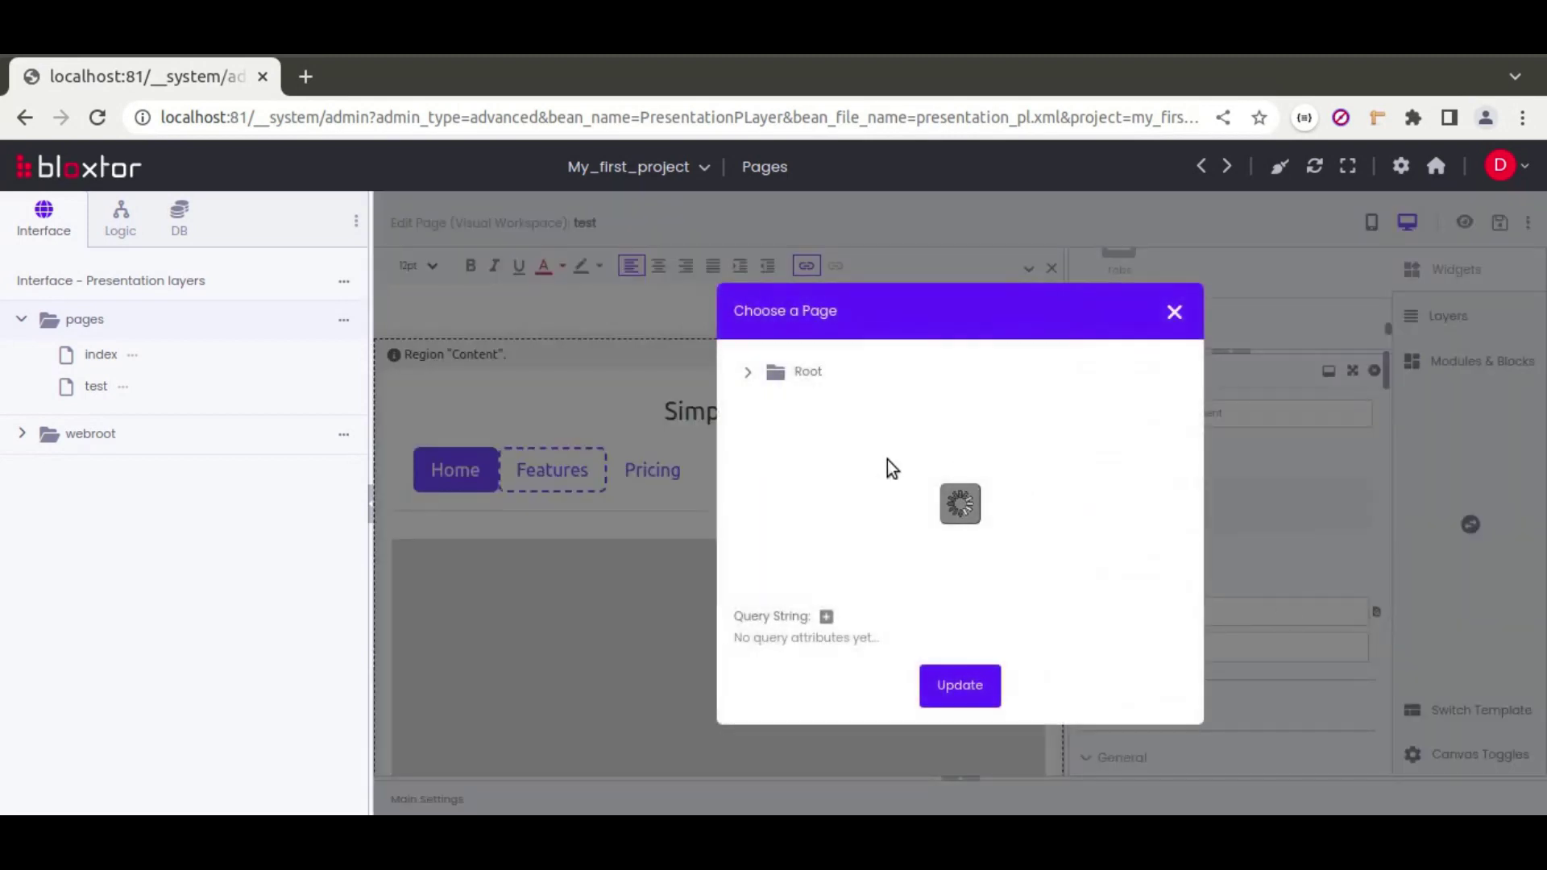
click(748, 373)
click(775, 435)
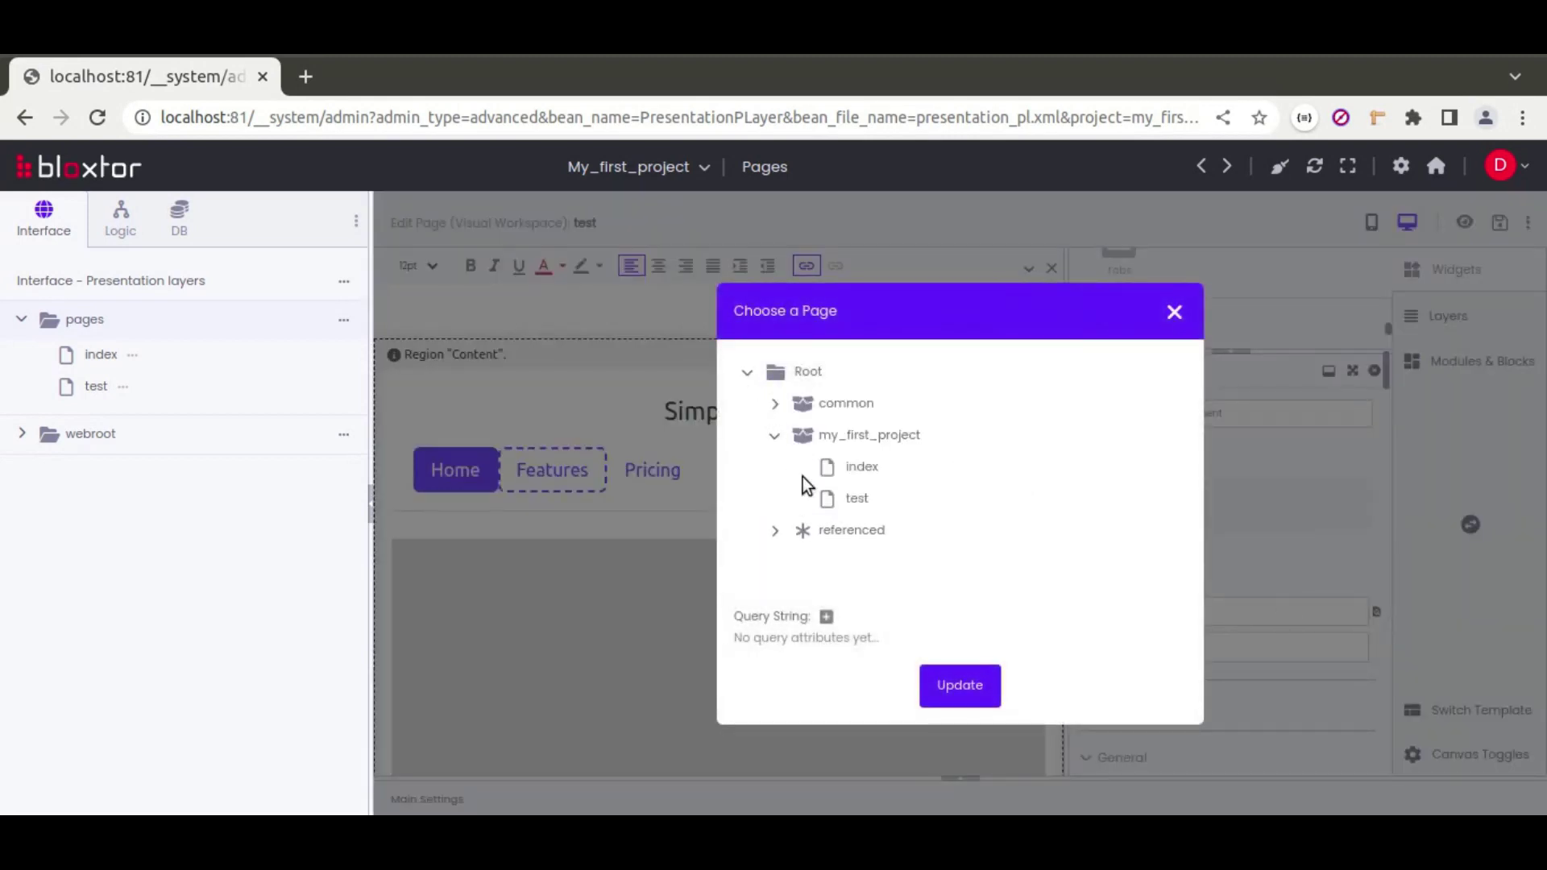
click(858, 483)
click(970, 688)
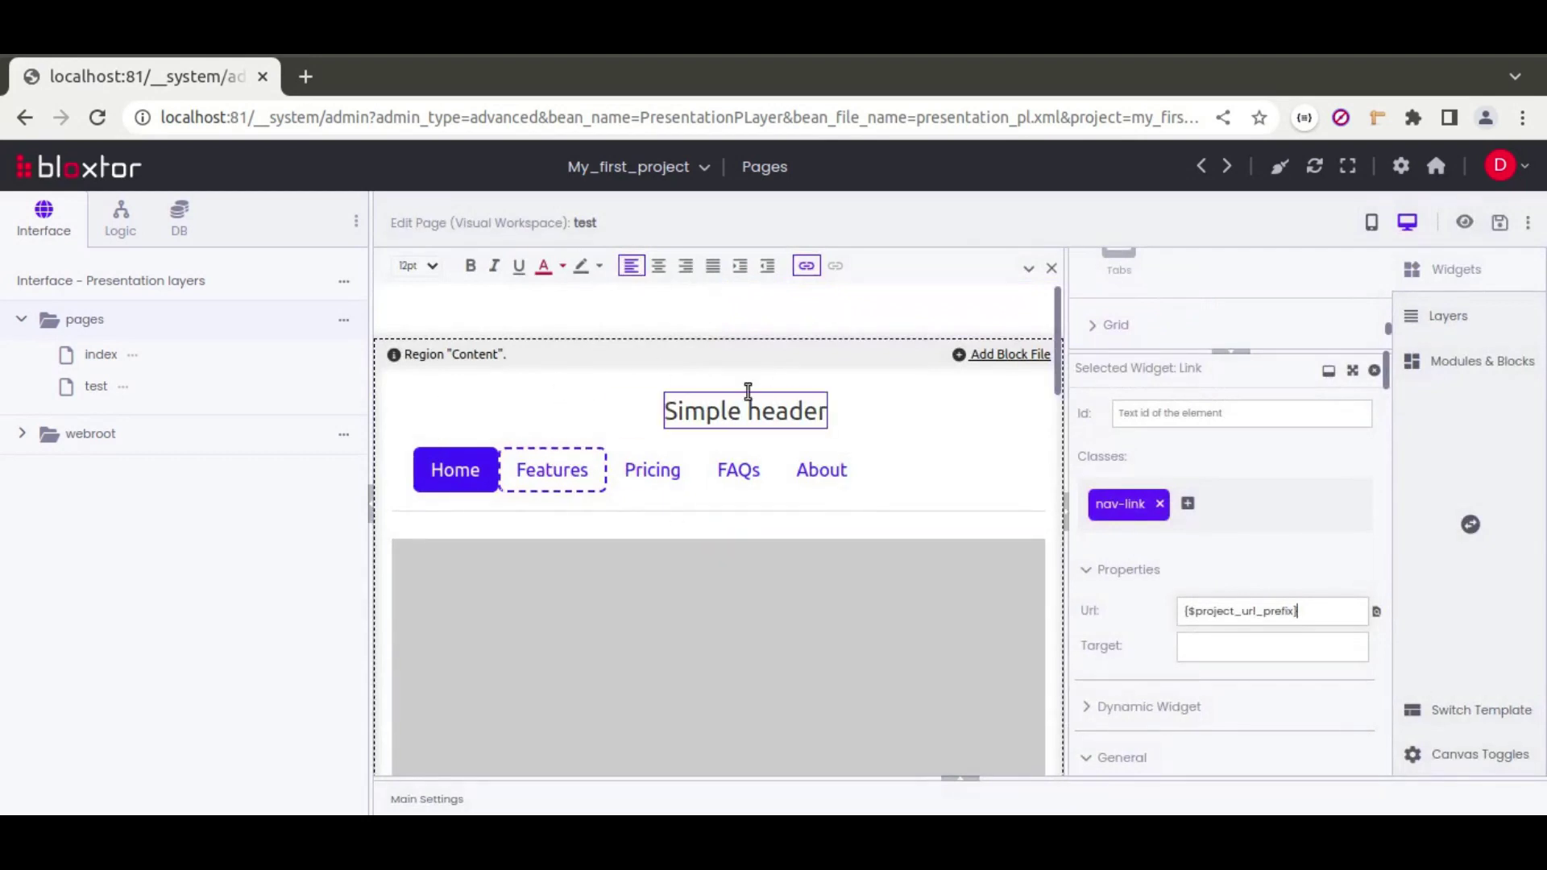
View the page's layer structure and turn on the element borders on the canvas
click(1427, 315)
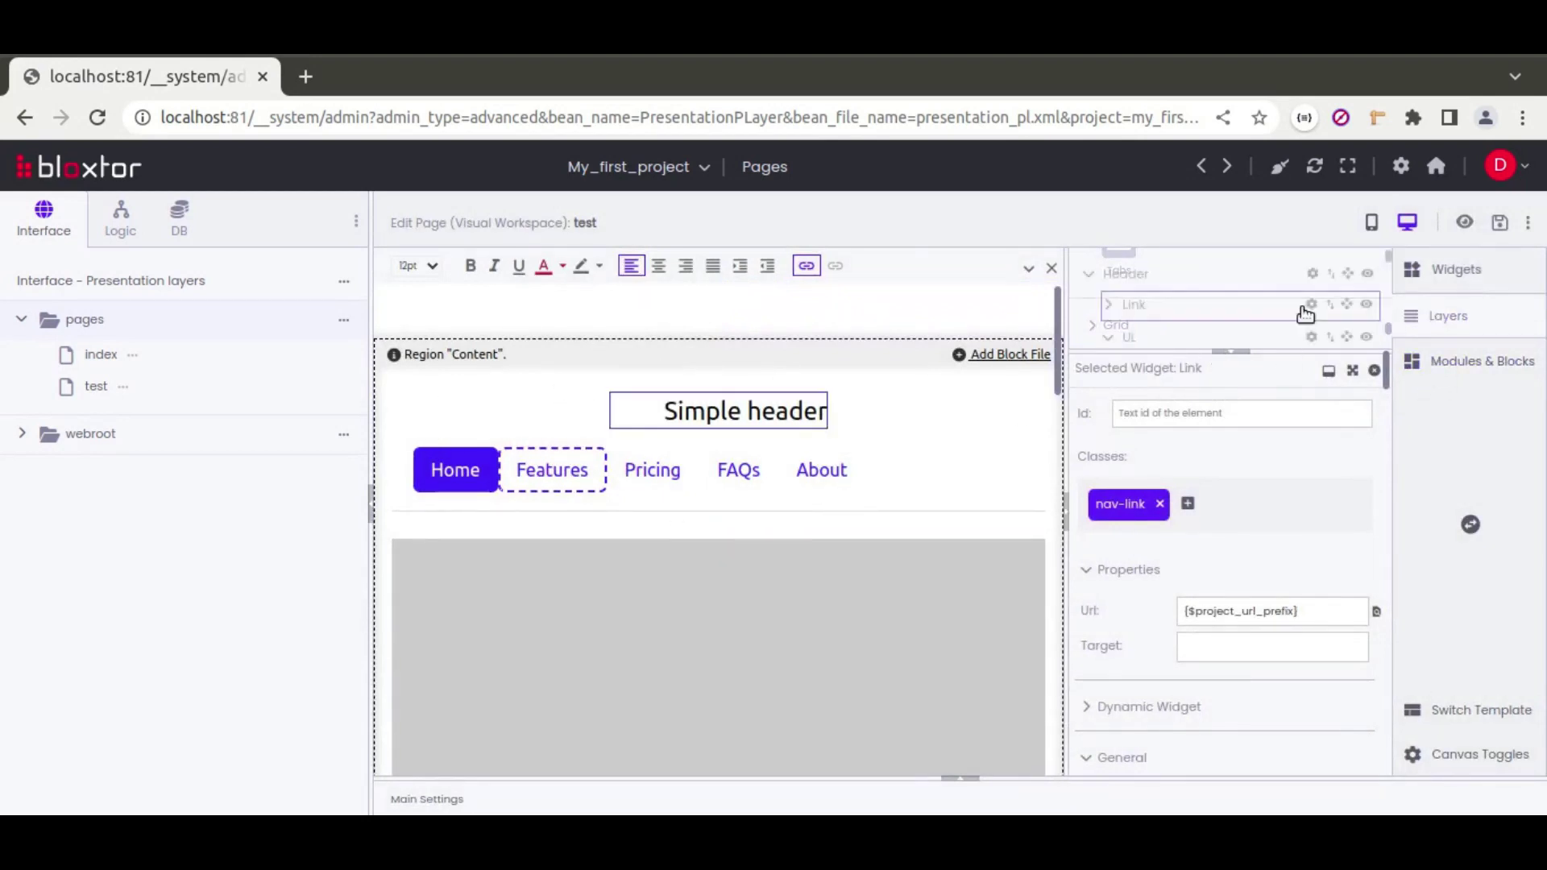
drag(1279, 349, 1293, 596)
click(1450, 752)
click(1170, 316)
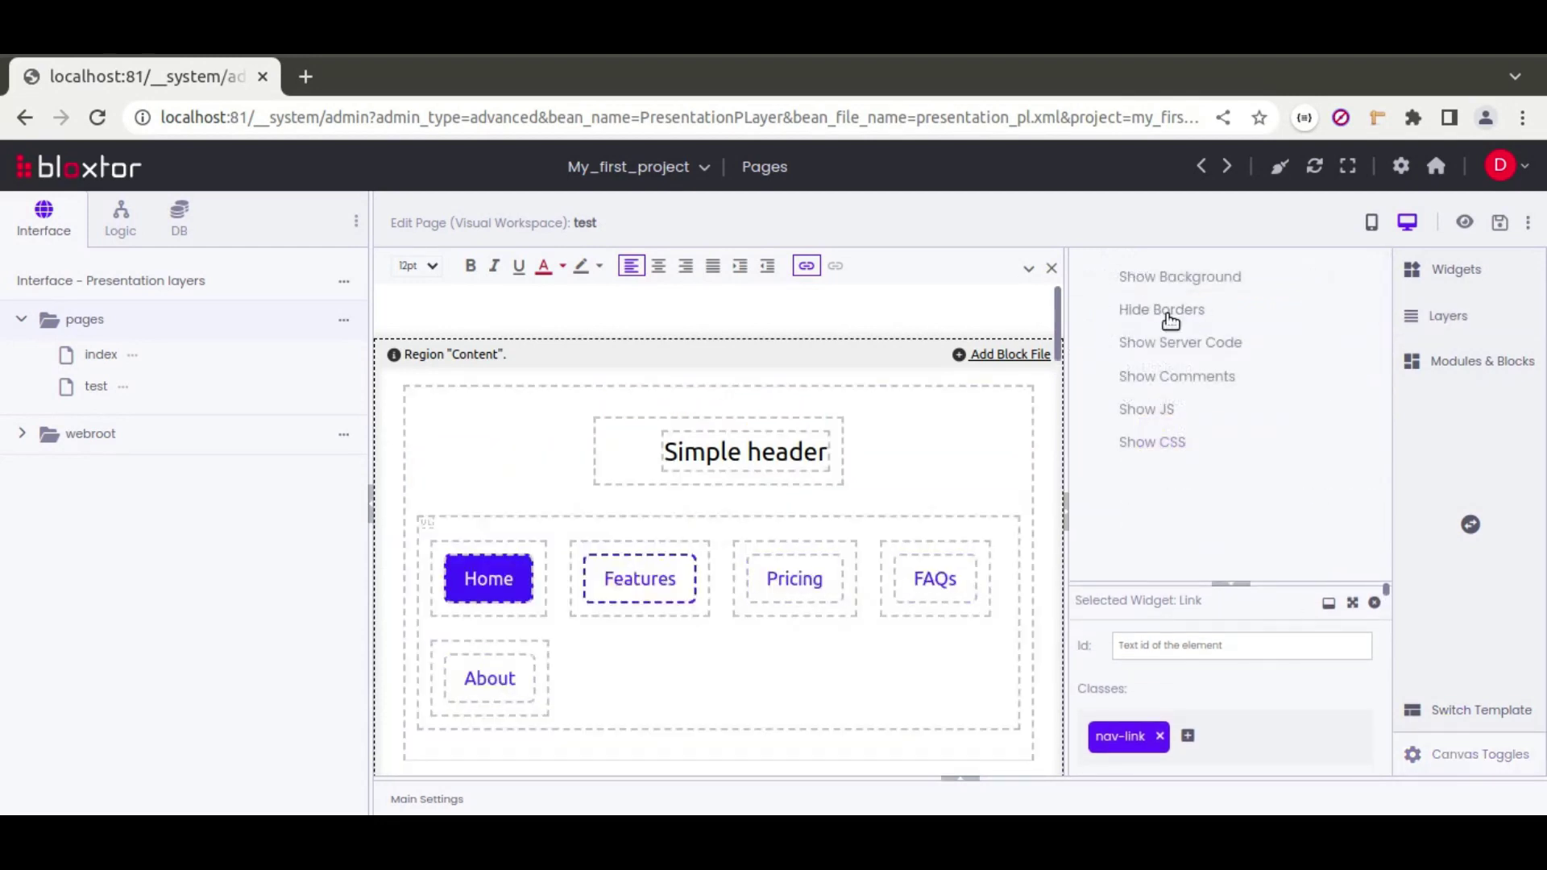
Change the HTML tag of the SVG icon beside the "Simple header" text to Img
click(618, 451)
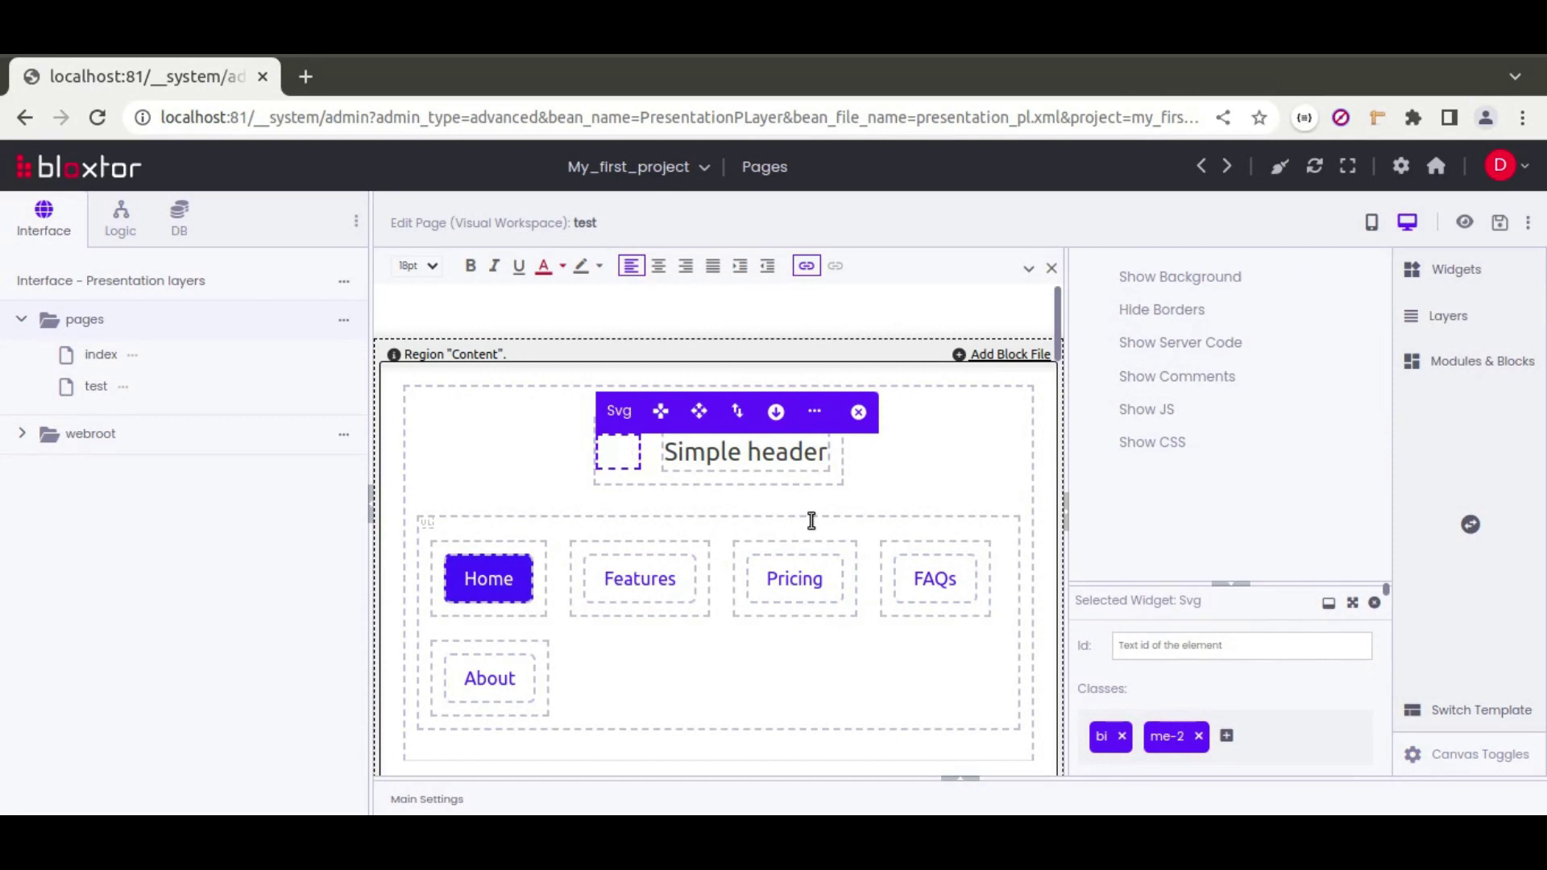
drag(1326, 587, 1337, 368)
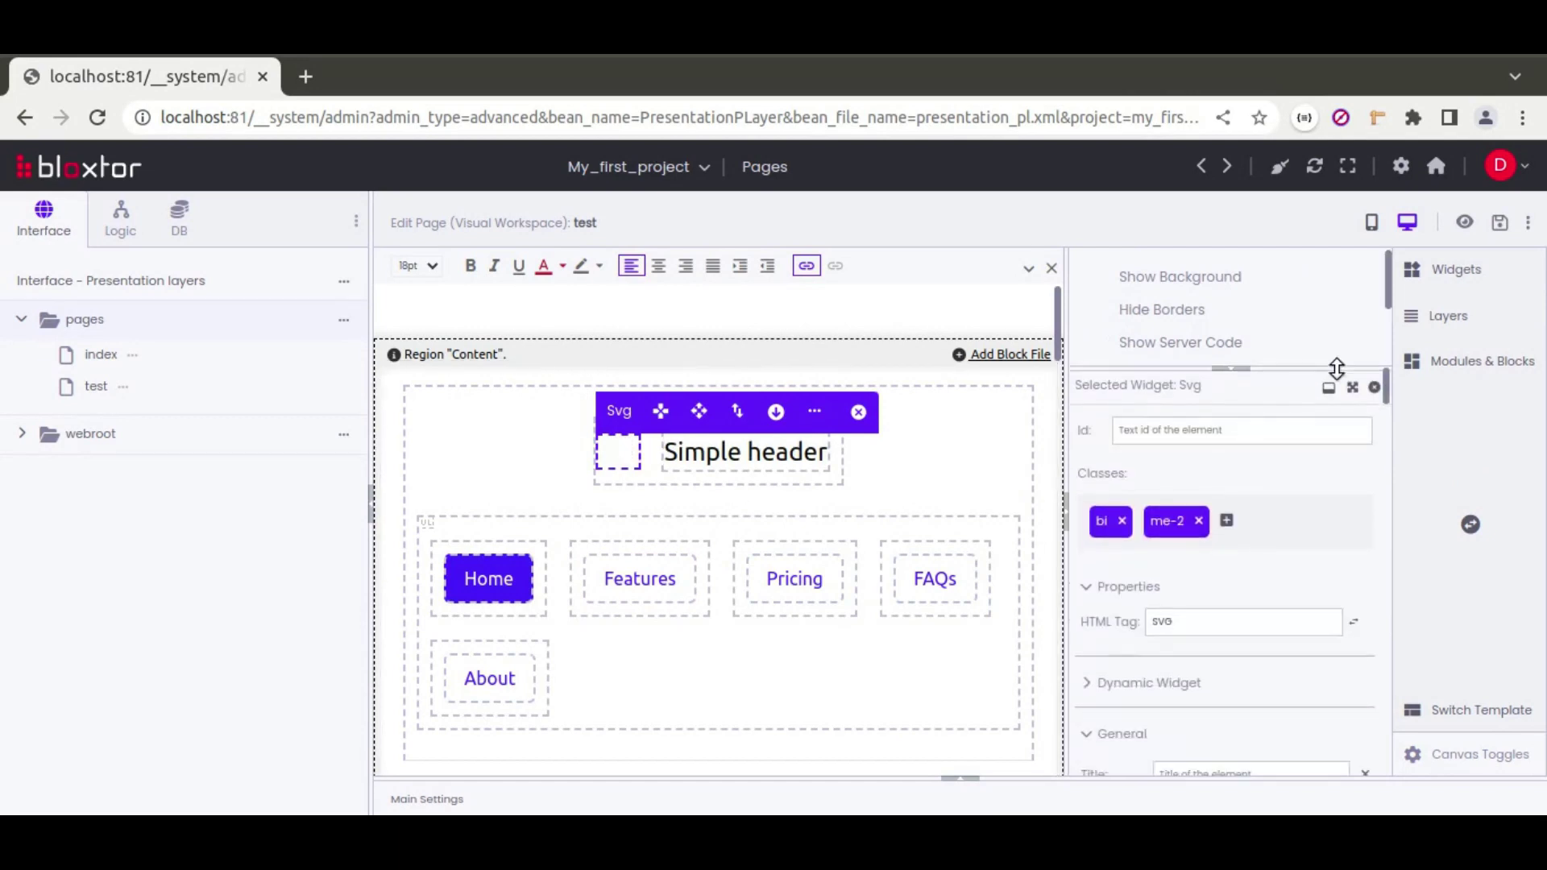
click(1176, 621)
right_click(1186, 622)
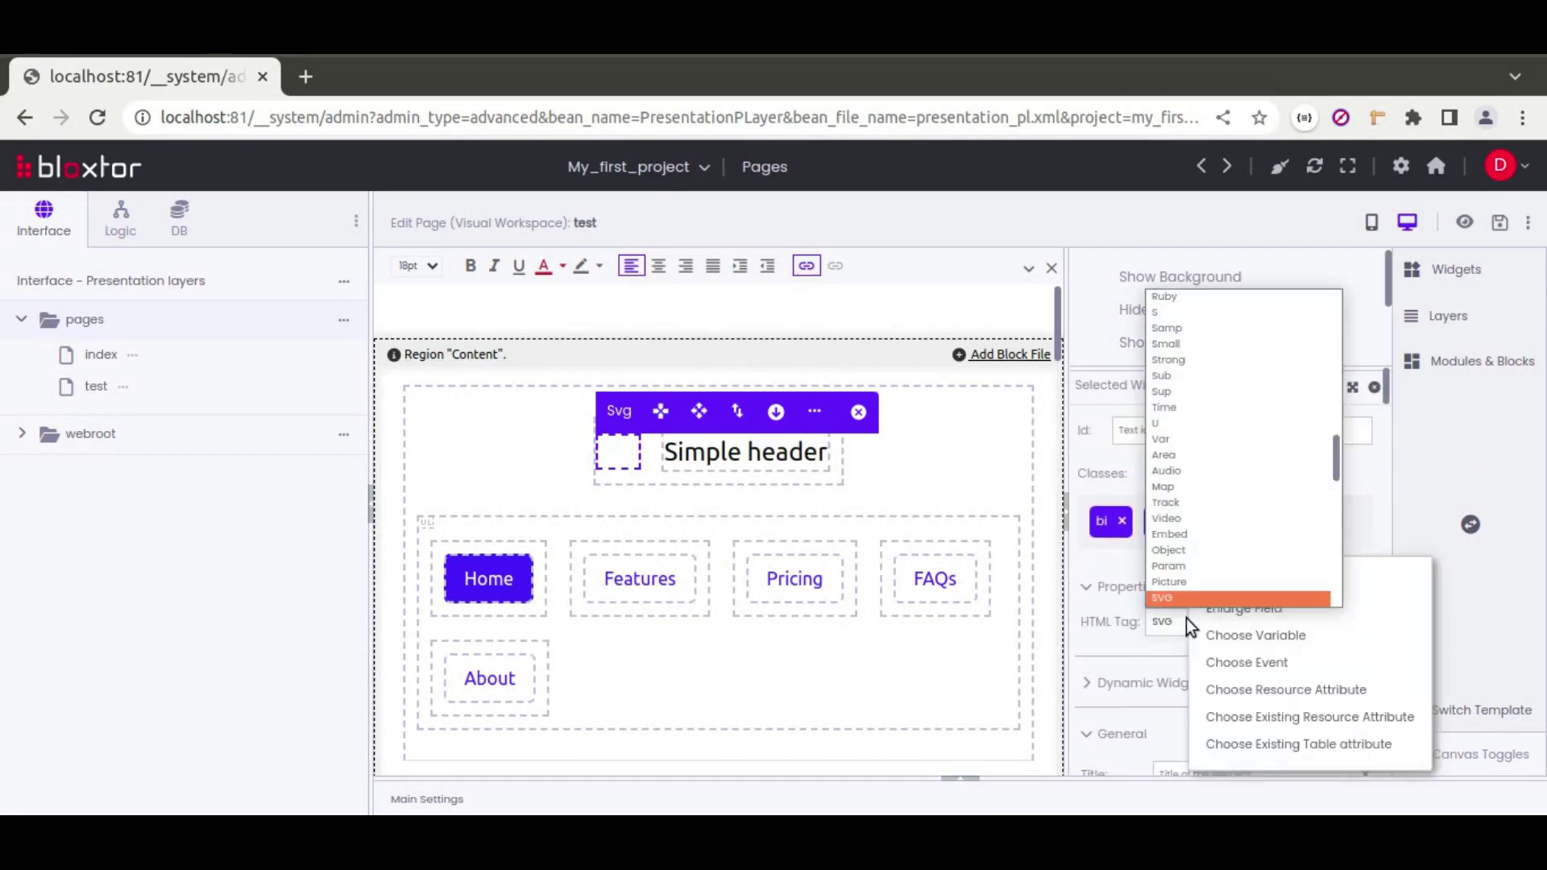
text(img)
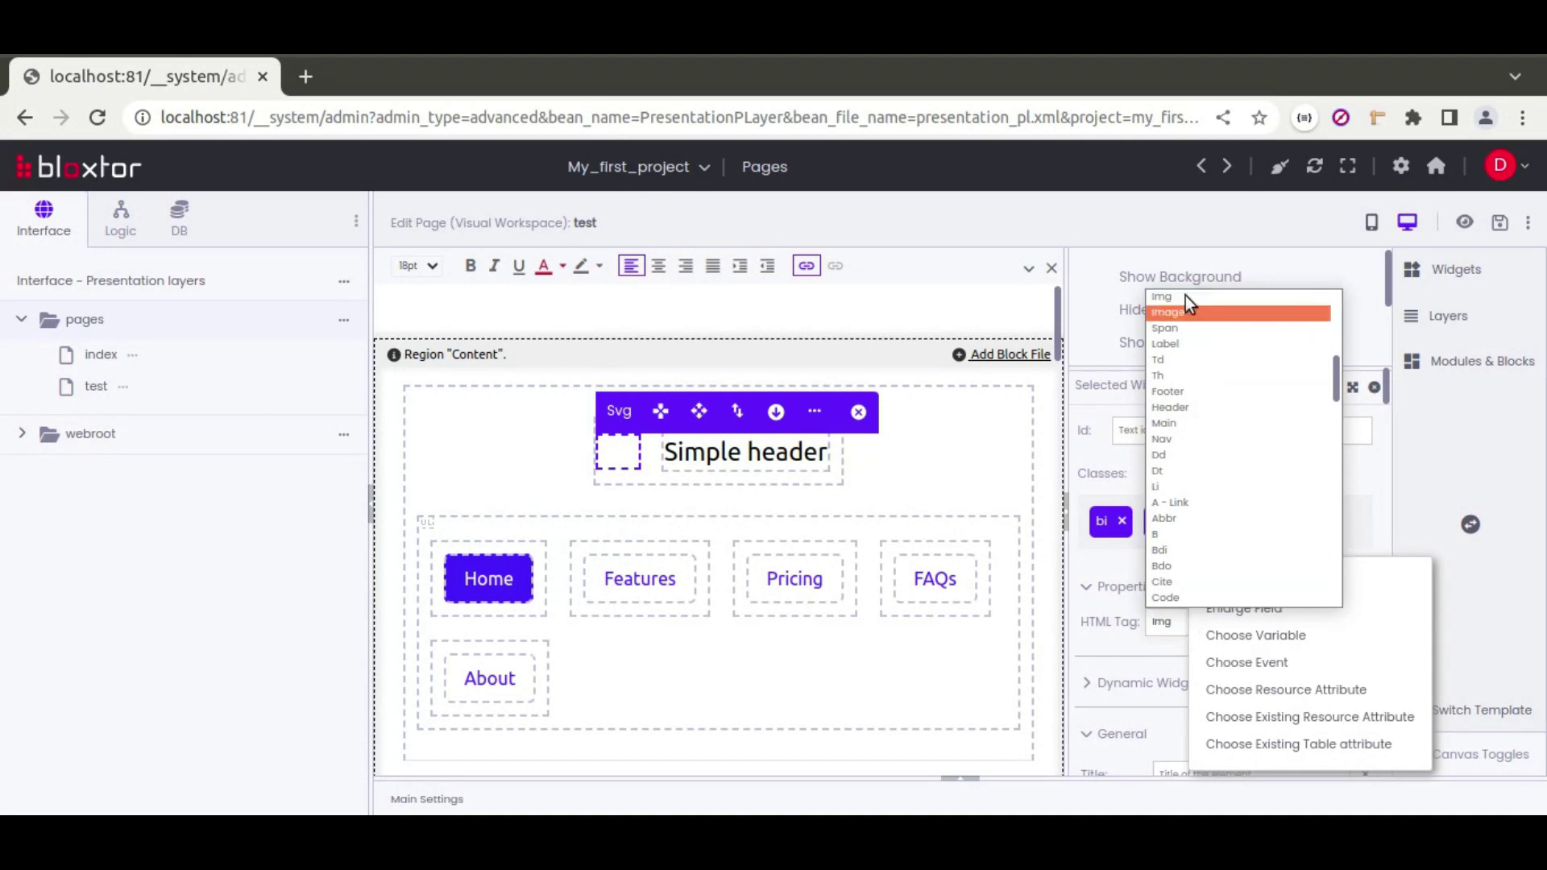
click(1163, 297)
click(1161, 636)
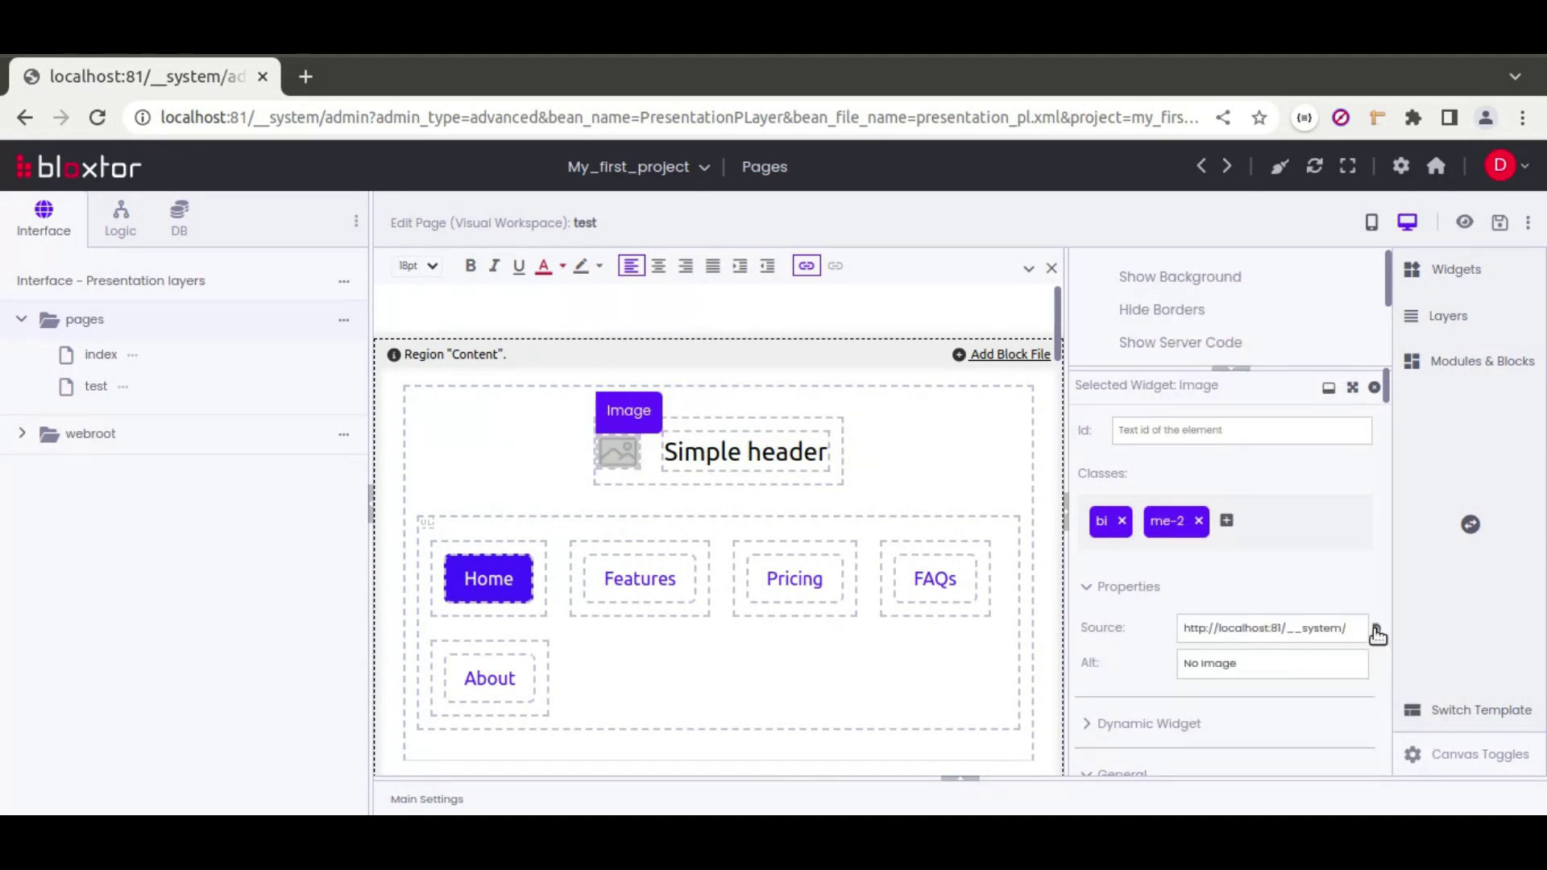
Upload bloxtor_logo_full.png into the webroot img folder of my_first_project while choosing the header image's source
click(1375, 629)
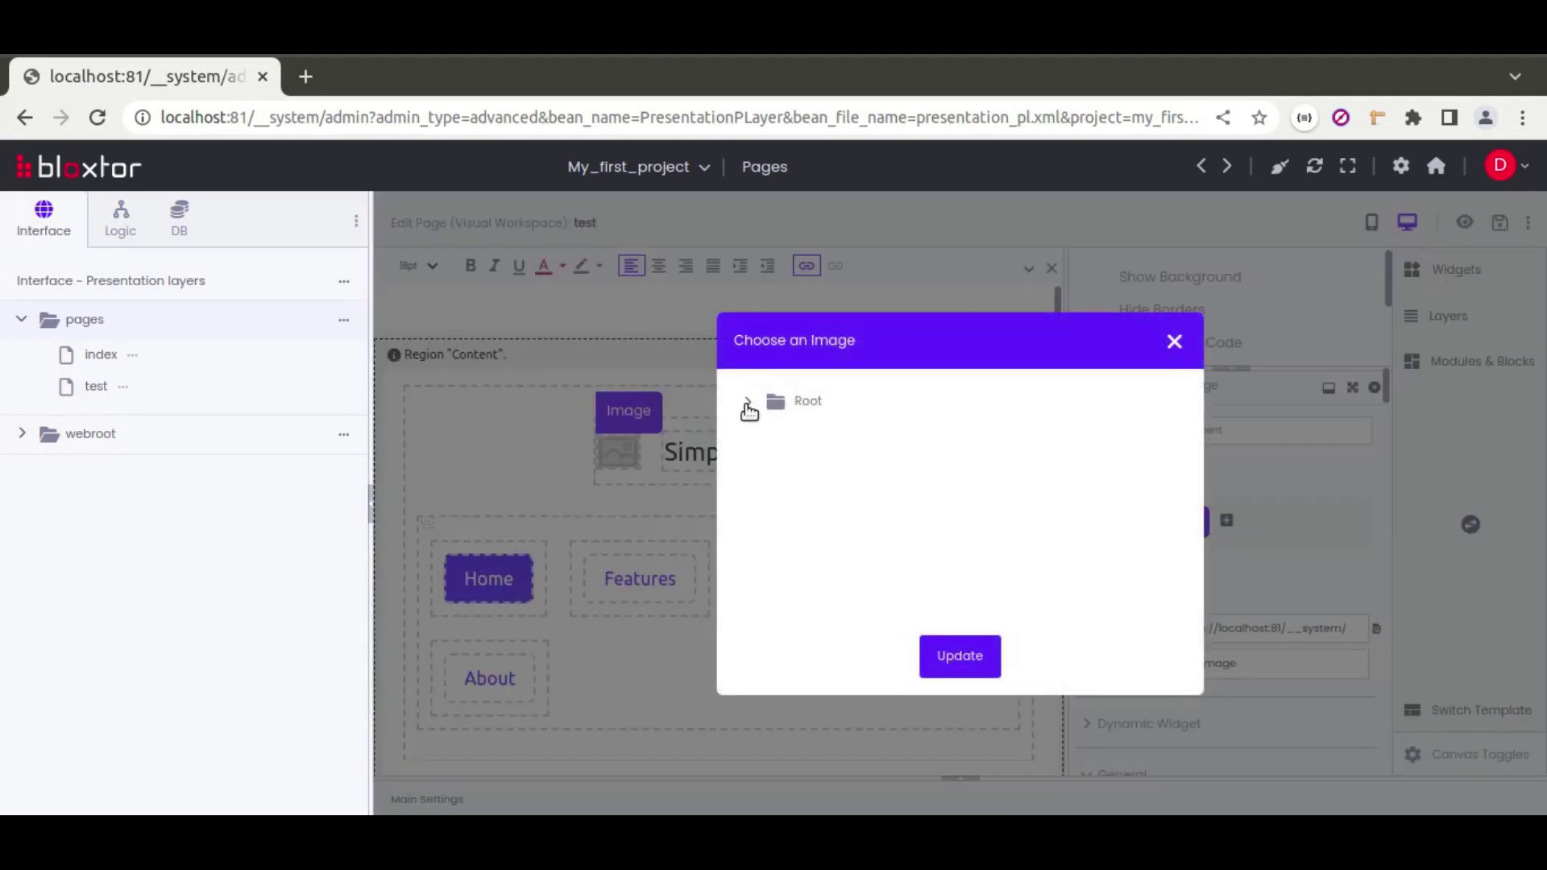
click(747, 404)
click(773, 466)
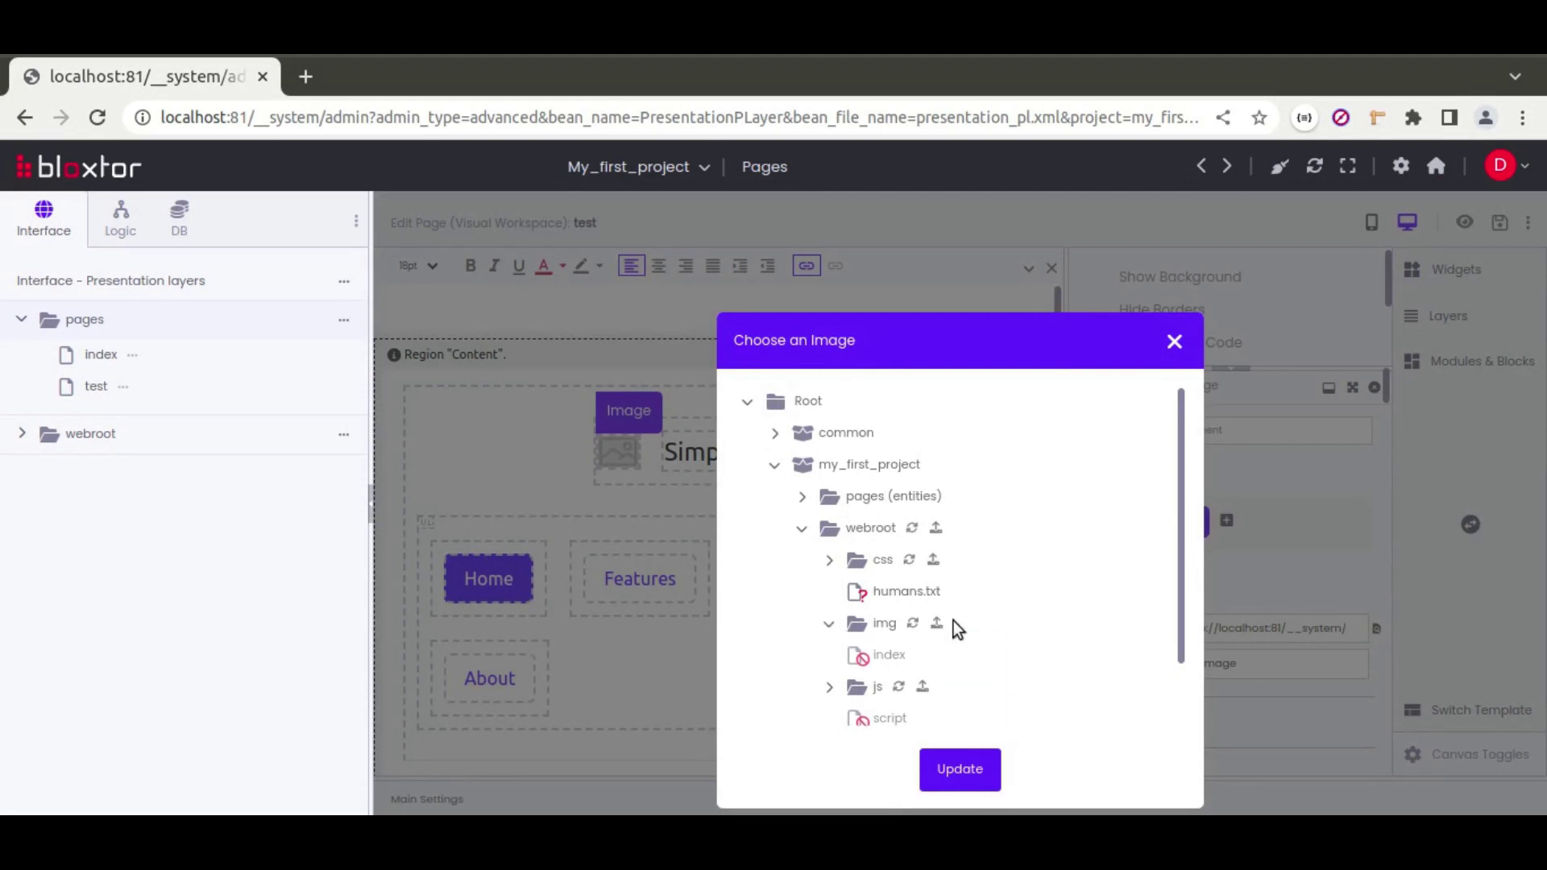
click(936, 624)
click(810, 493)
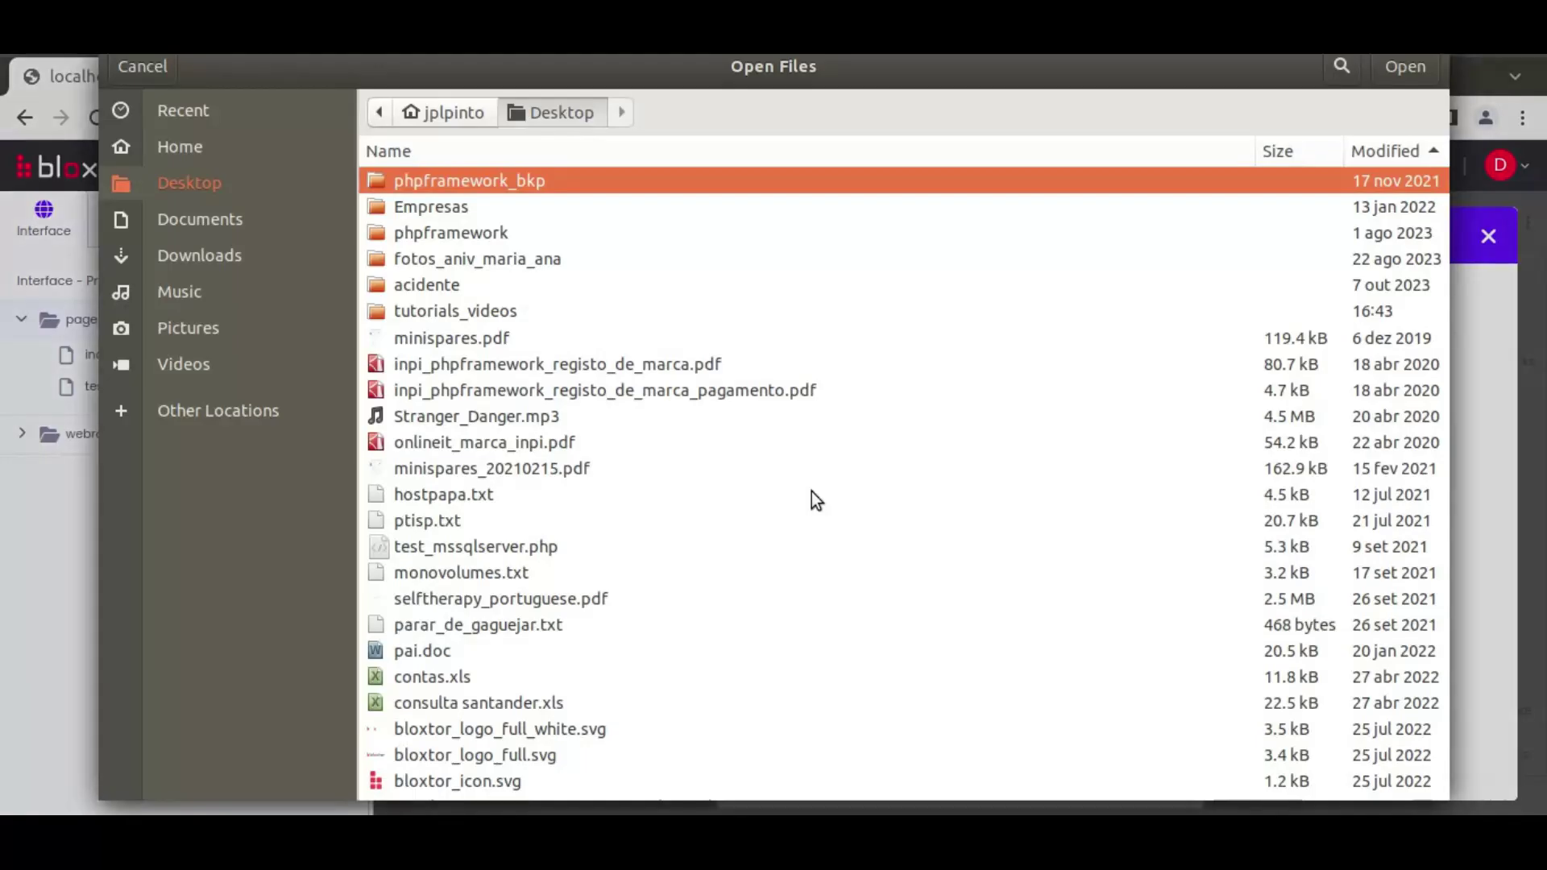
scroll(811, 491, down, 10)
double_click(530, 525)
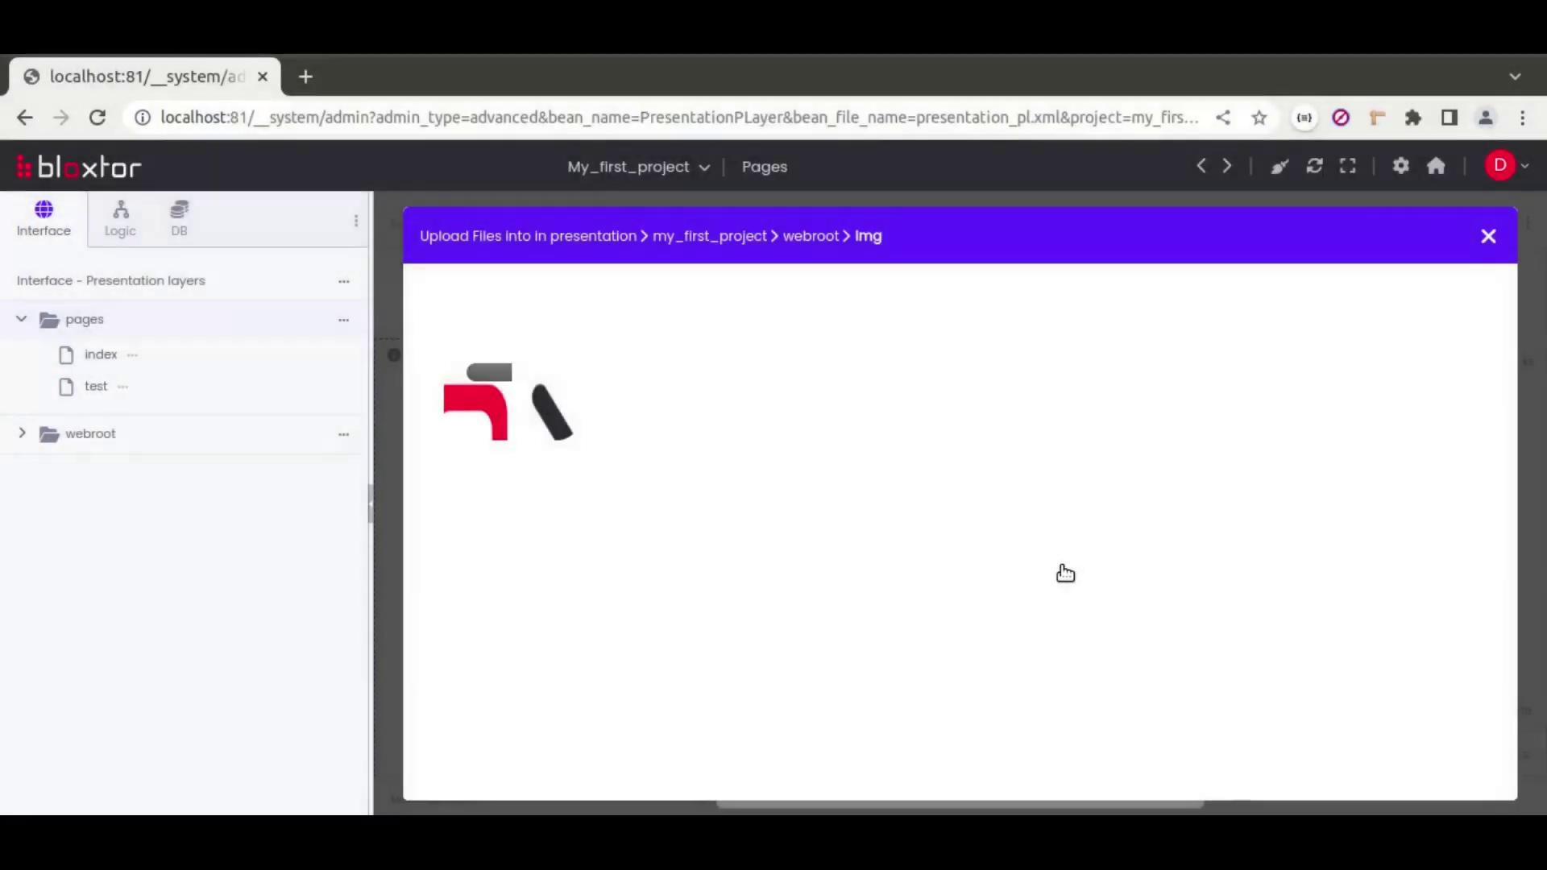
Close the upload and set bloxtor_logo_full.png from the img folder as the header image's source
click(1488, 236)
click(954, 655)
click(951, 768)
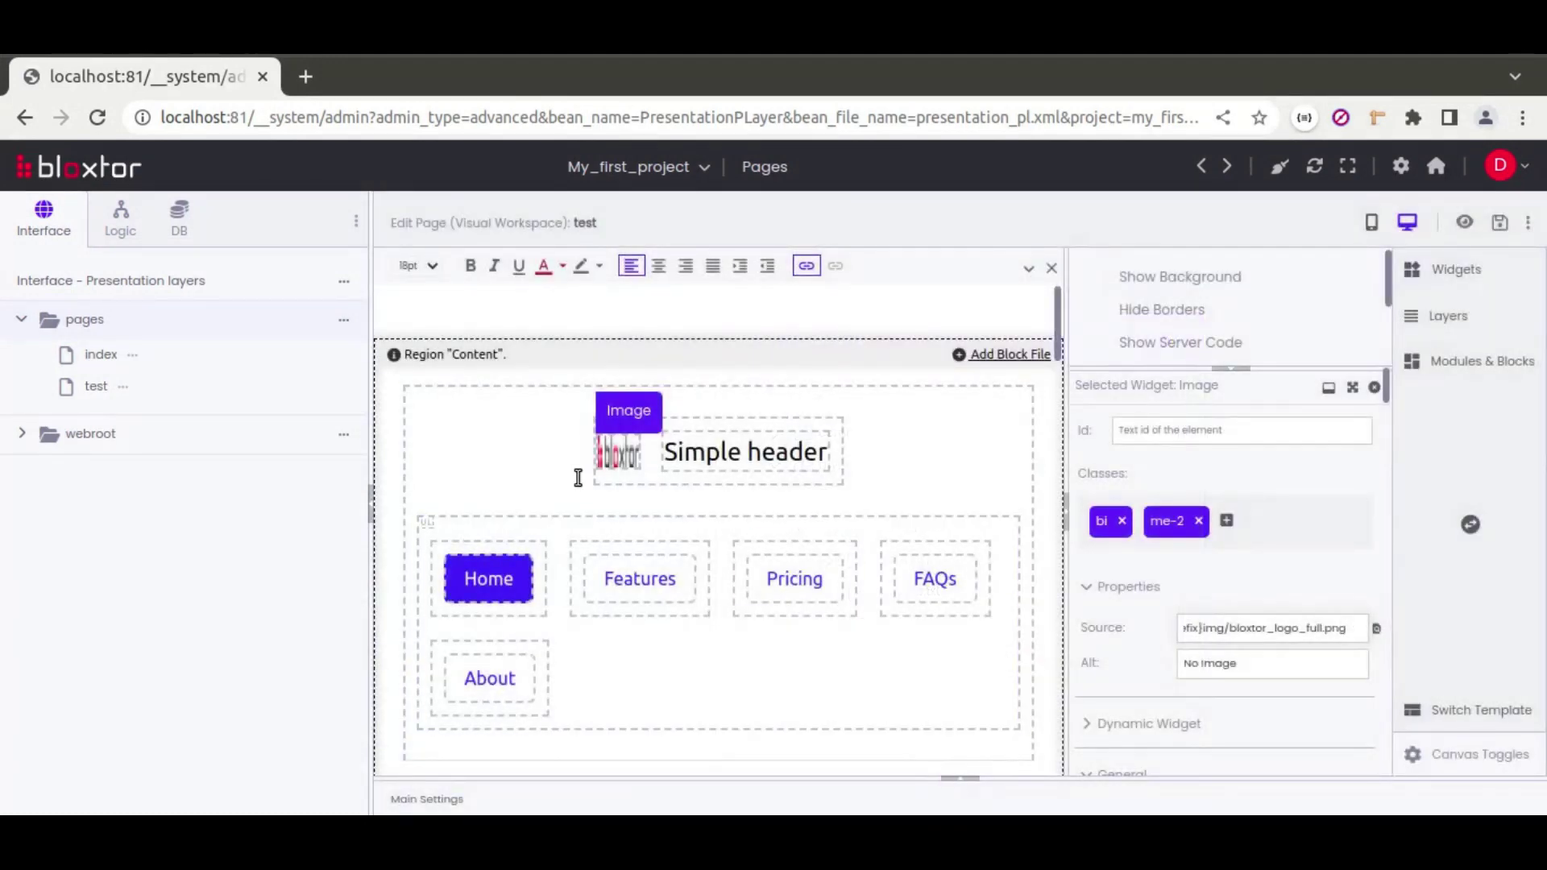
Set the header logo's width to 100 px and clear its height
scroll(1152, 612, down, 3)
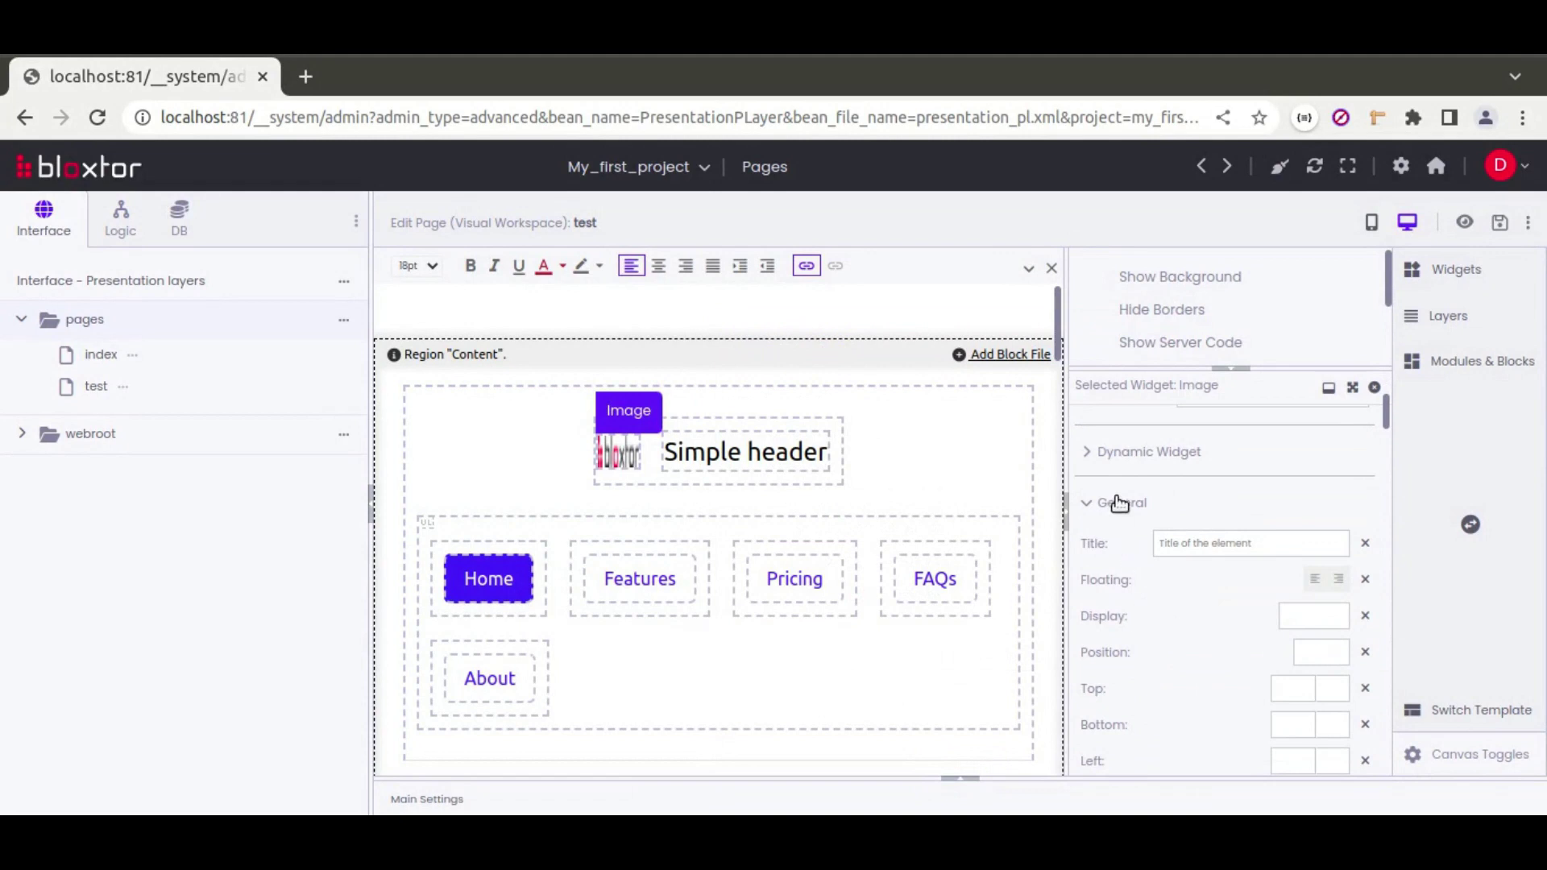
click(1118, 504)
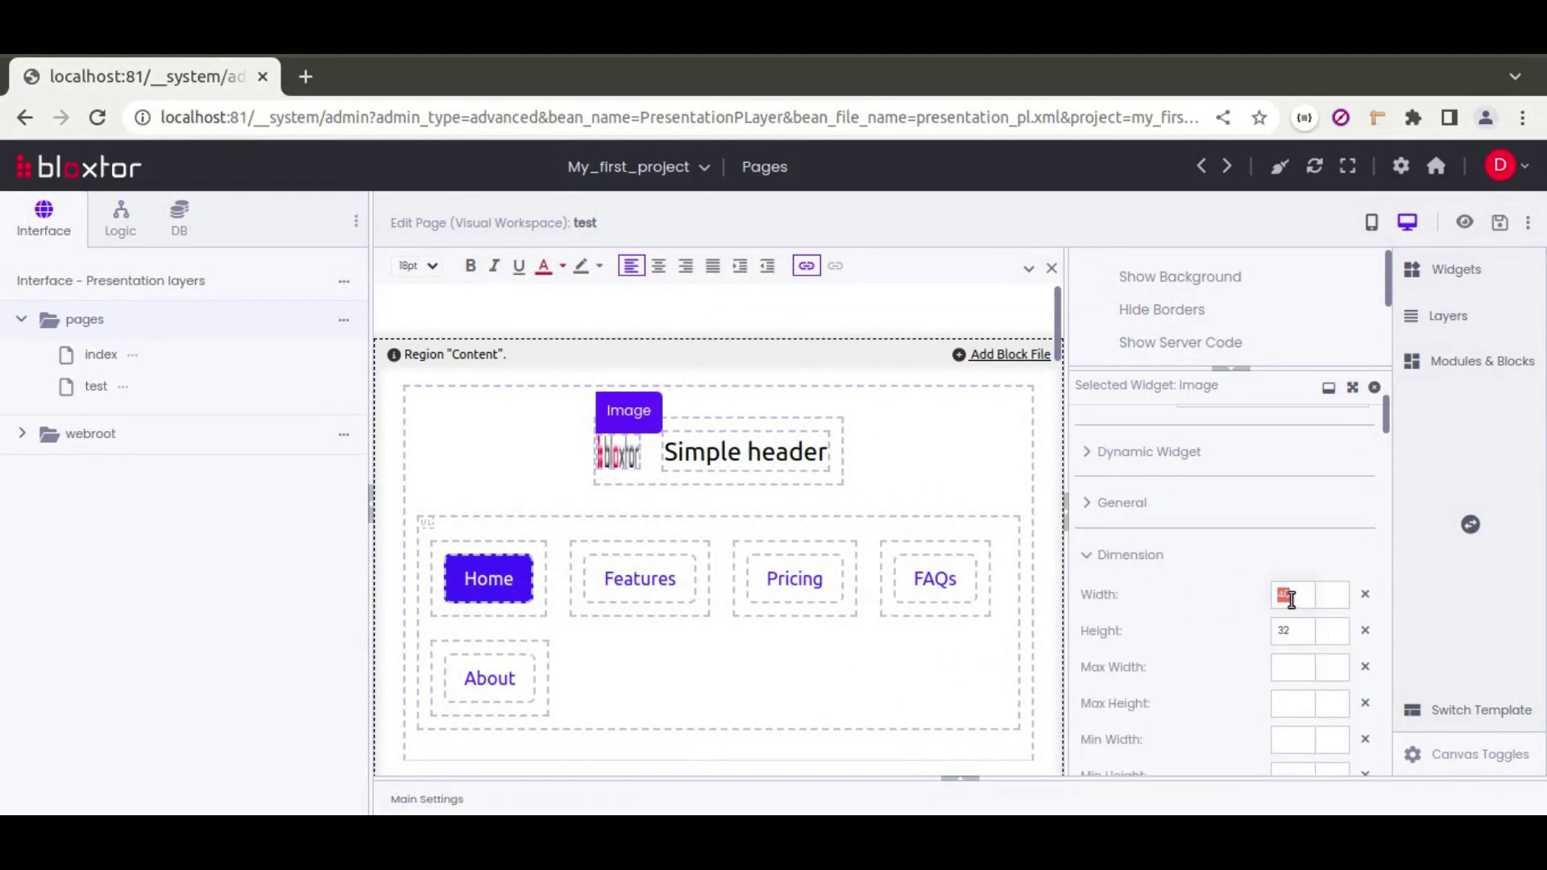
click(1330, 594)
click(1335, 626)
click(1364, 630)
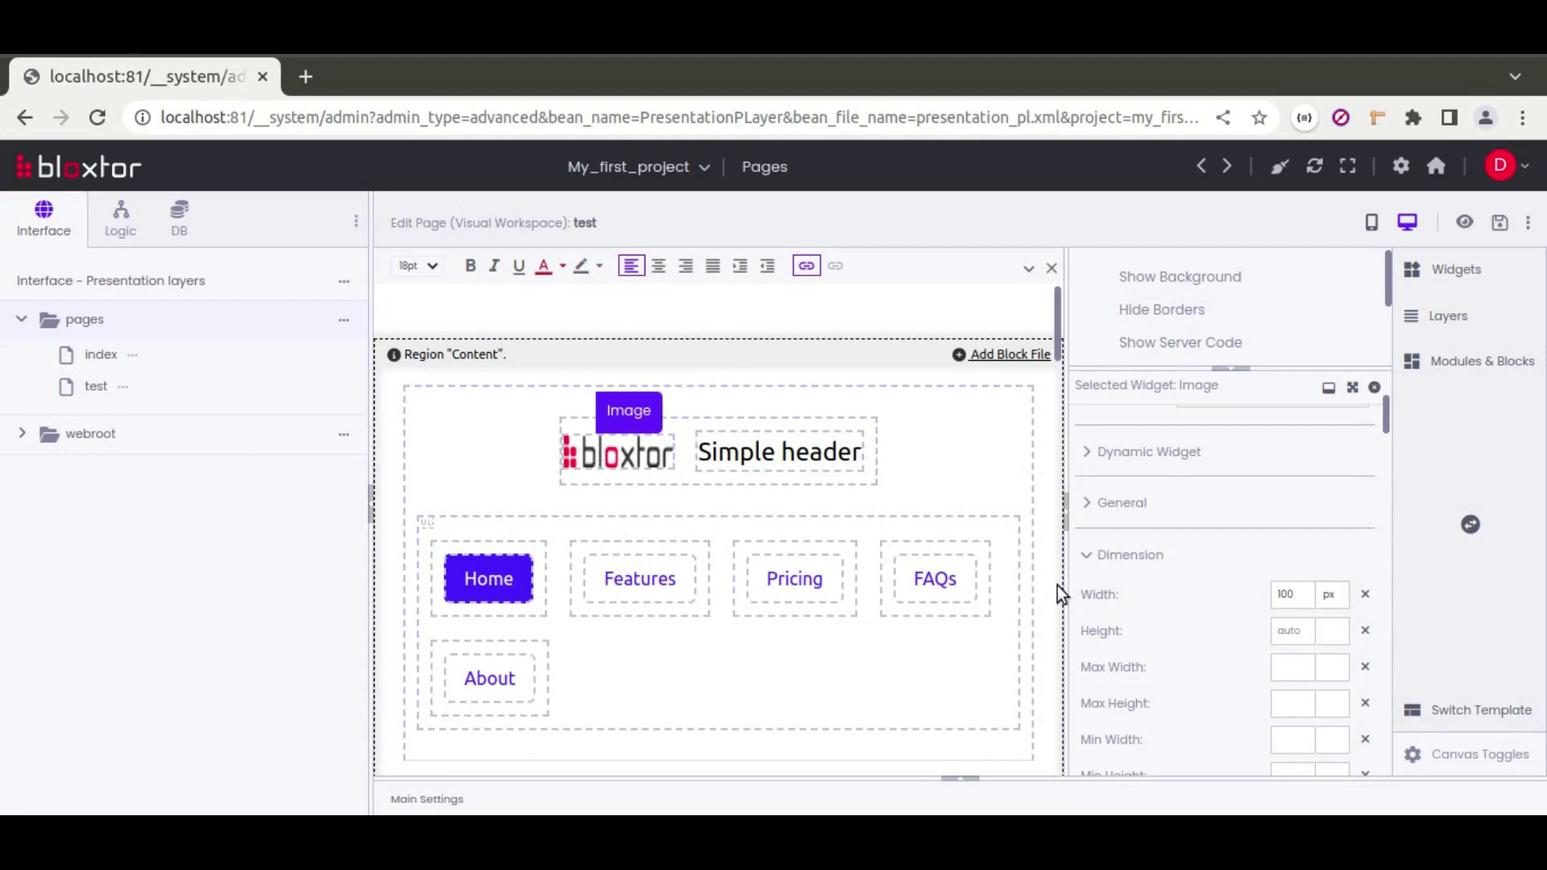
Add the classes ms-3, ml-3 and mr-3 to the header logo image
scroll(1230, 522, up, 3)
click(1228, 521)
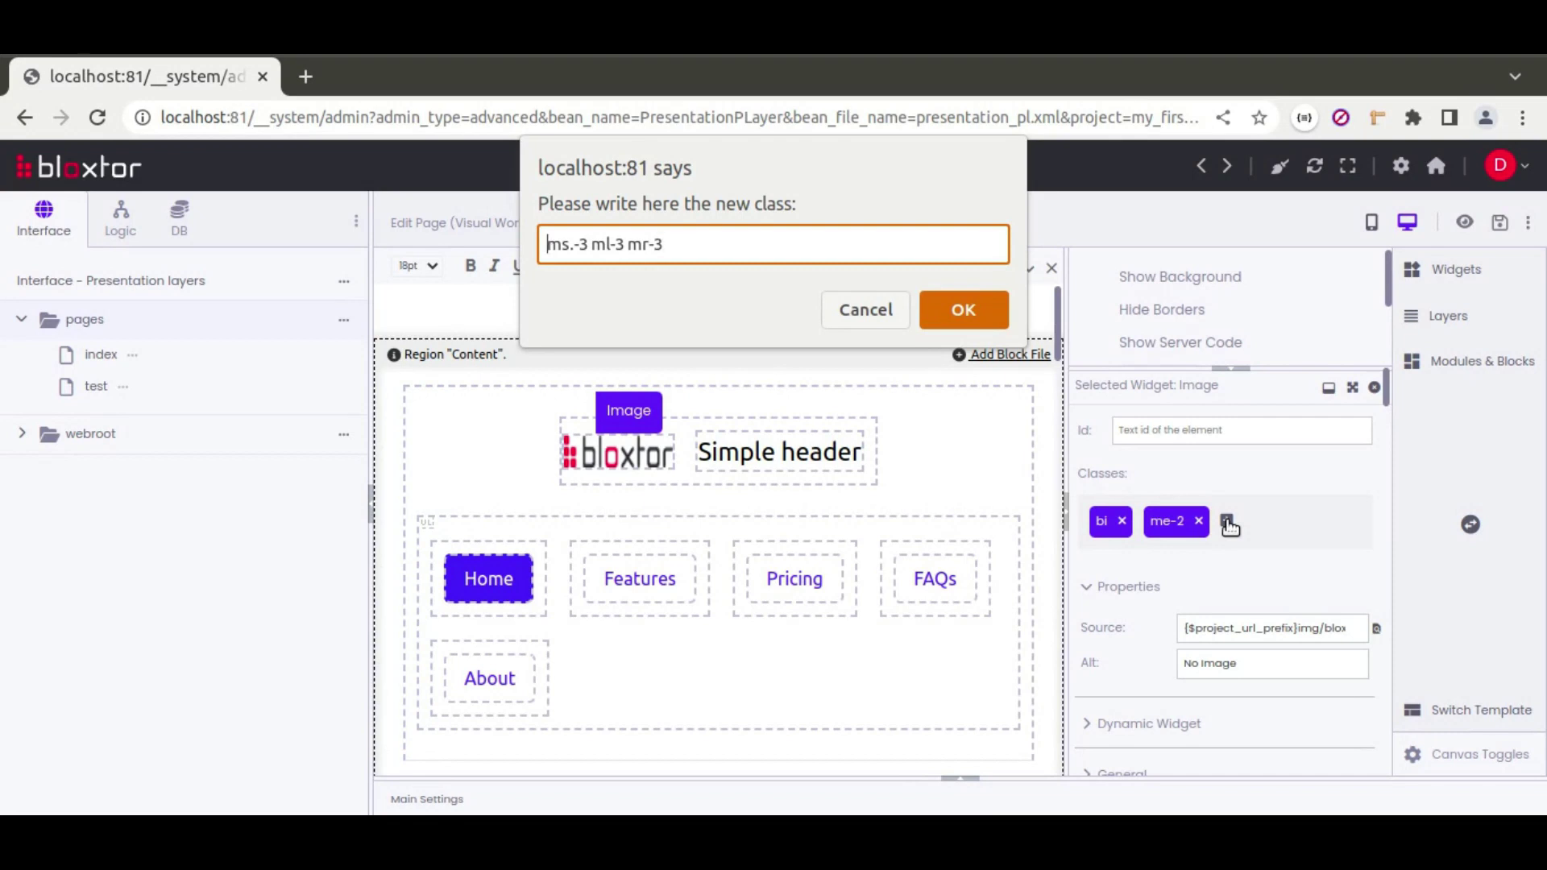
key(BackSpace)
text(-)
key(Return)
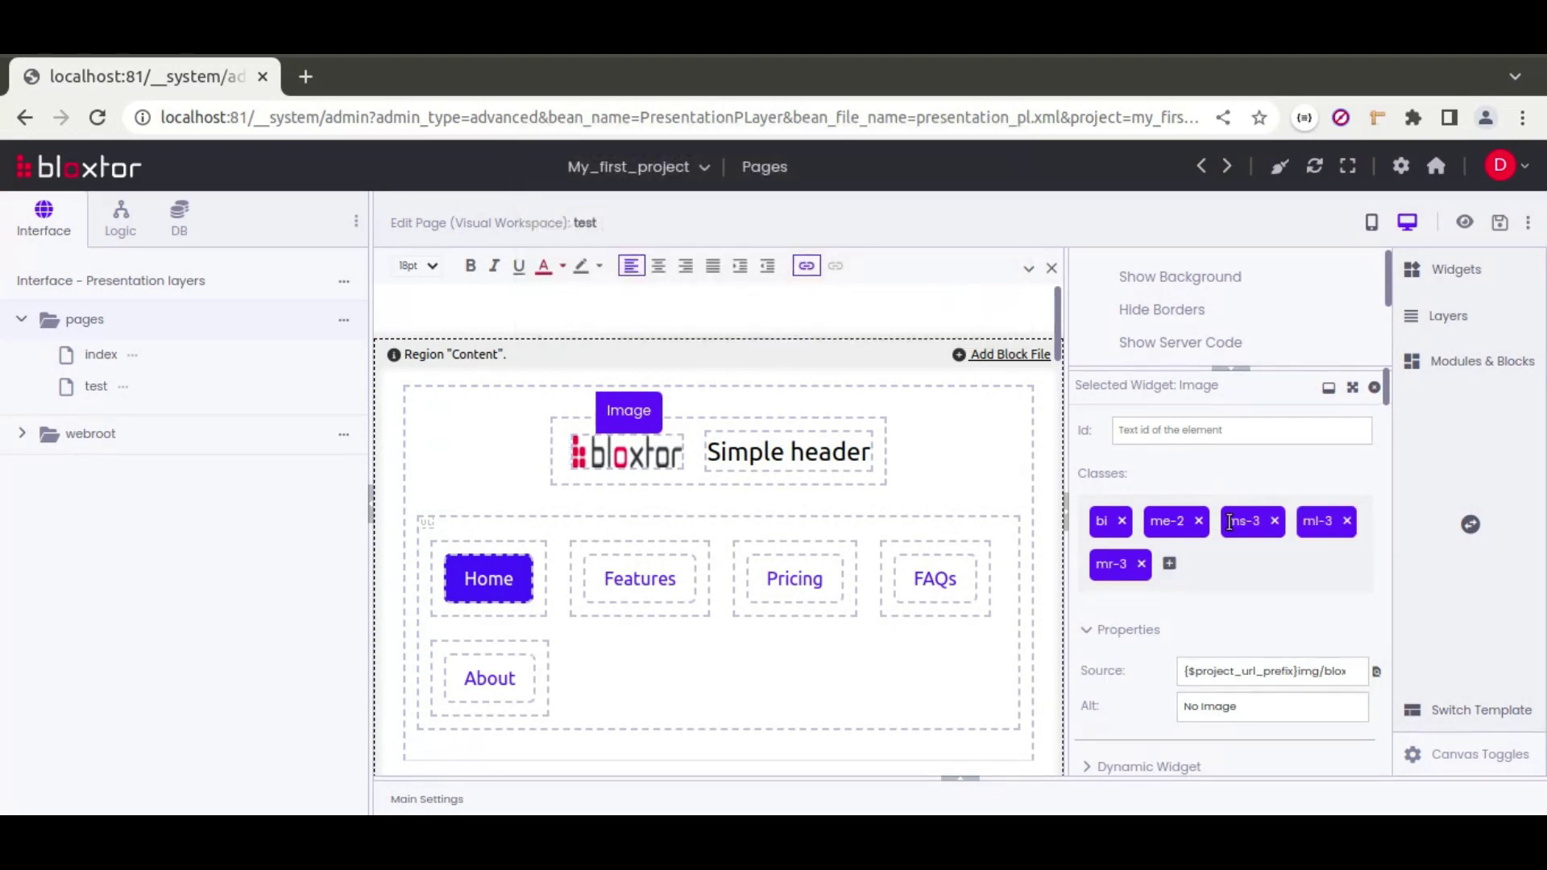
Preview the test page and check its header, carousel slides, feature section and footer
click(1465, 221)
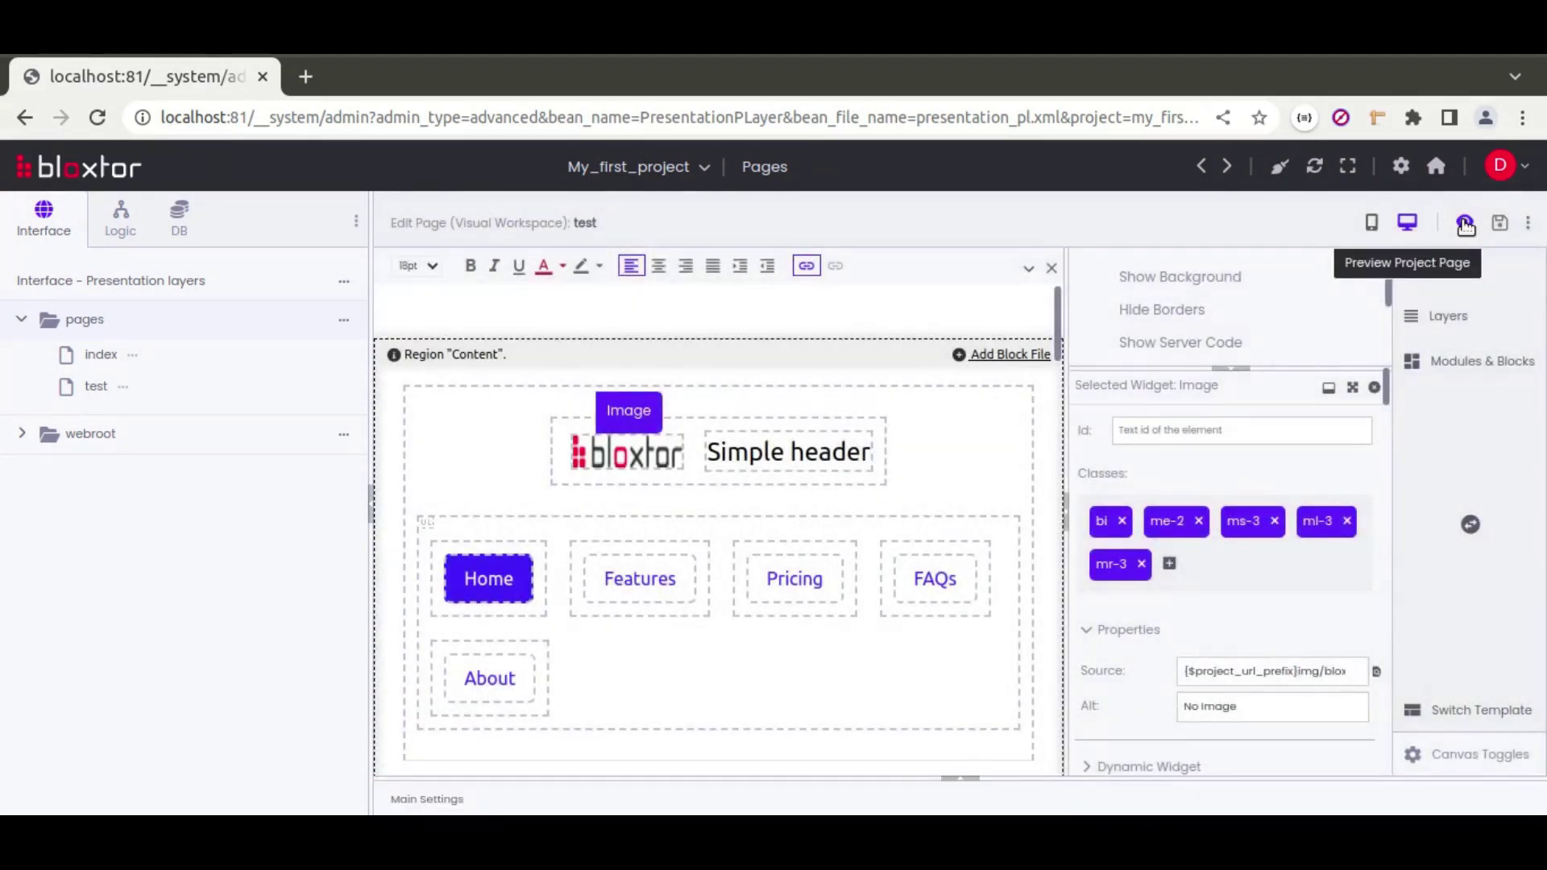
click(1465, 224)
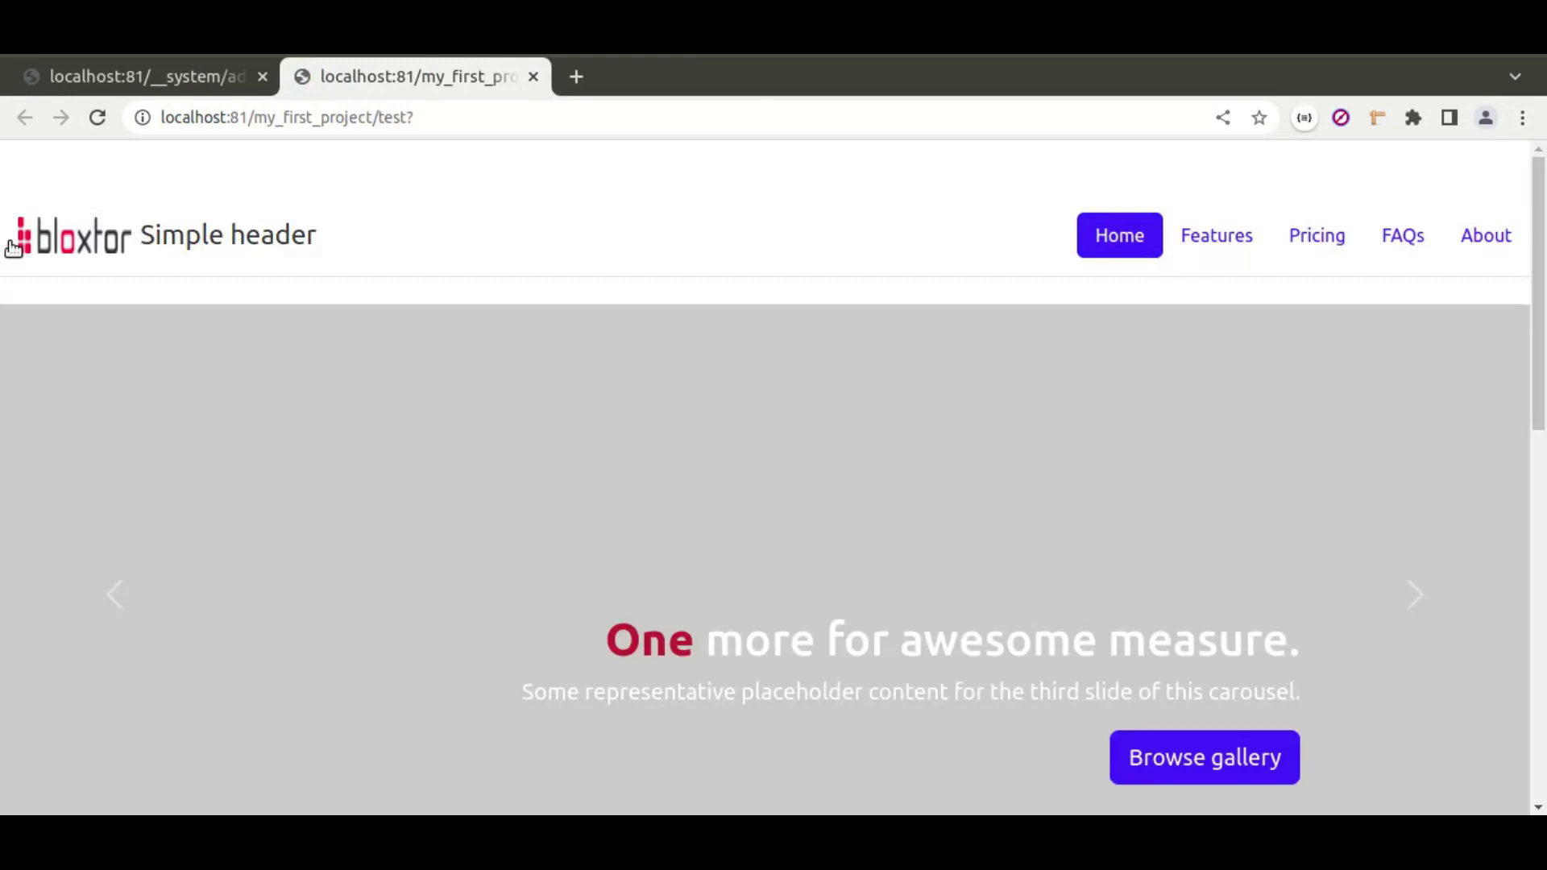
scroll(983, 395, down, 5)
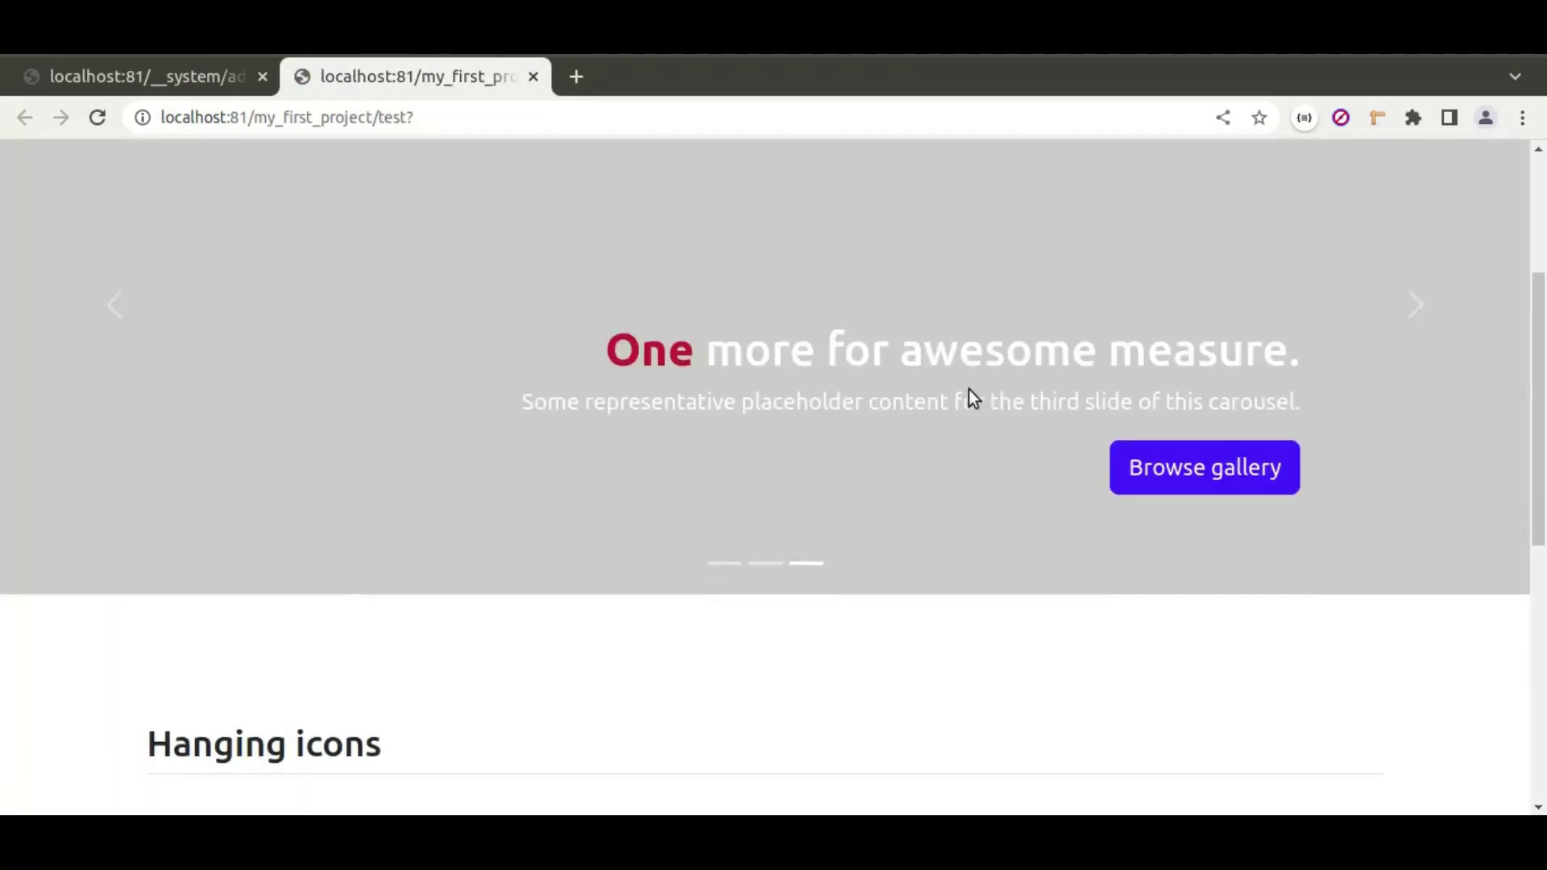
click(1414, 211)
click(1415, 211)
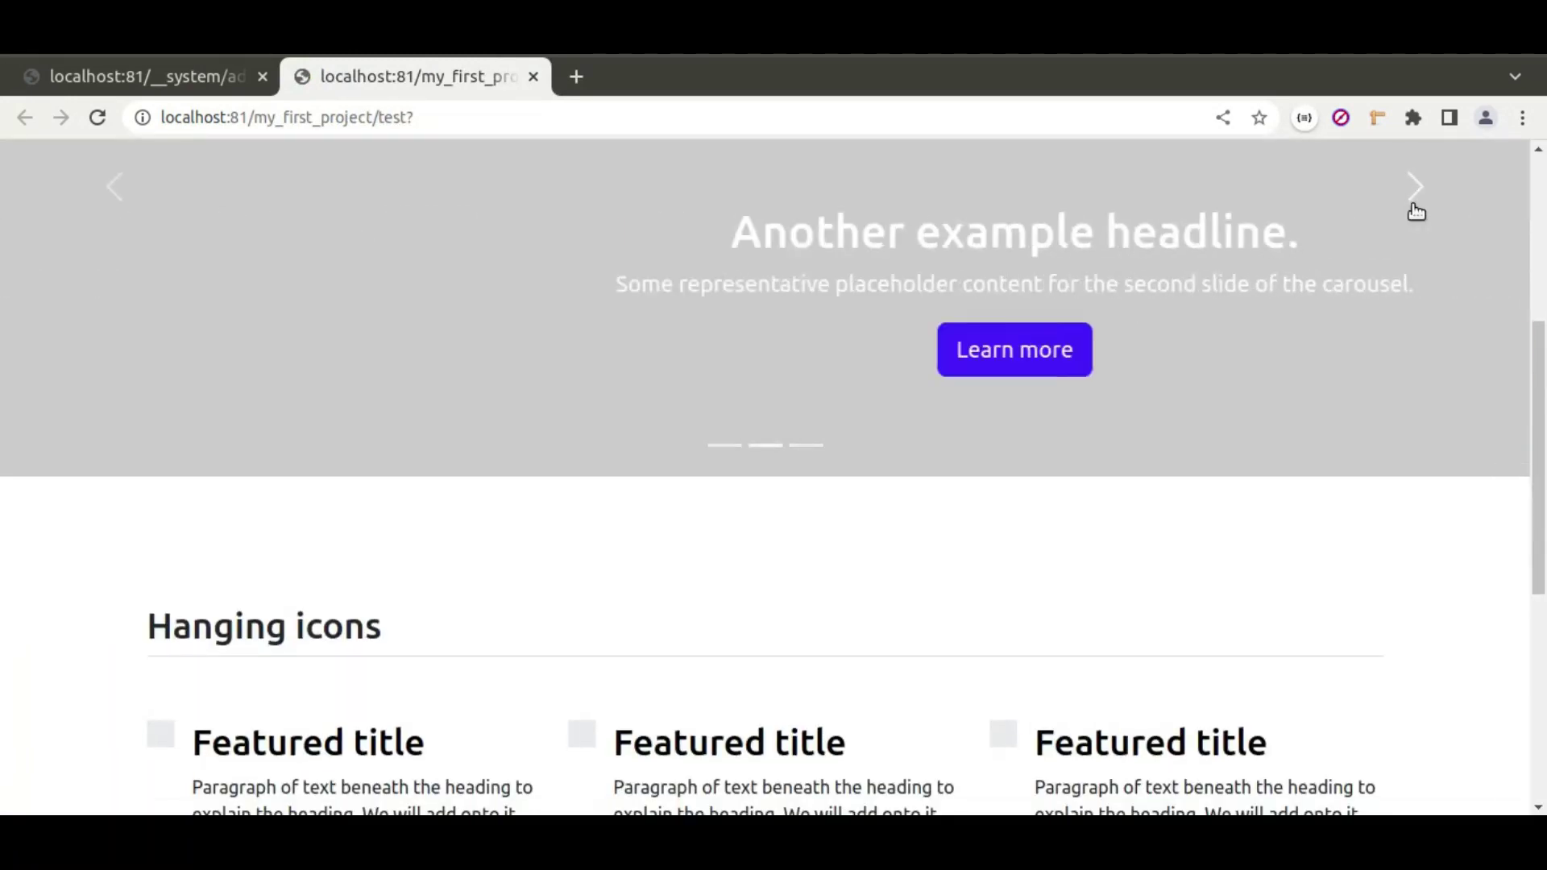
scroll(1418, 282, up, 3)
click(1413, 453)
click(1414, 454)
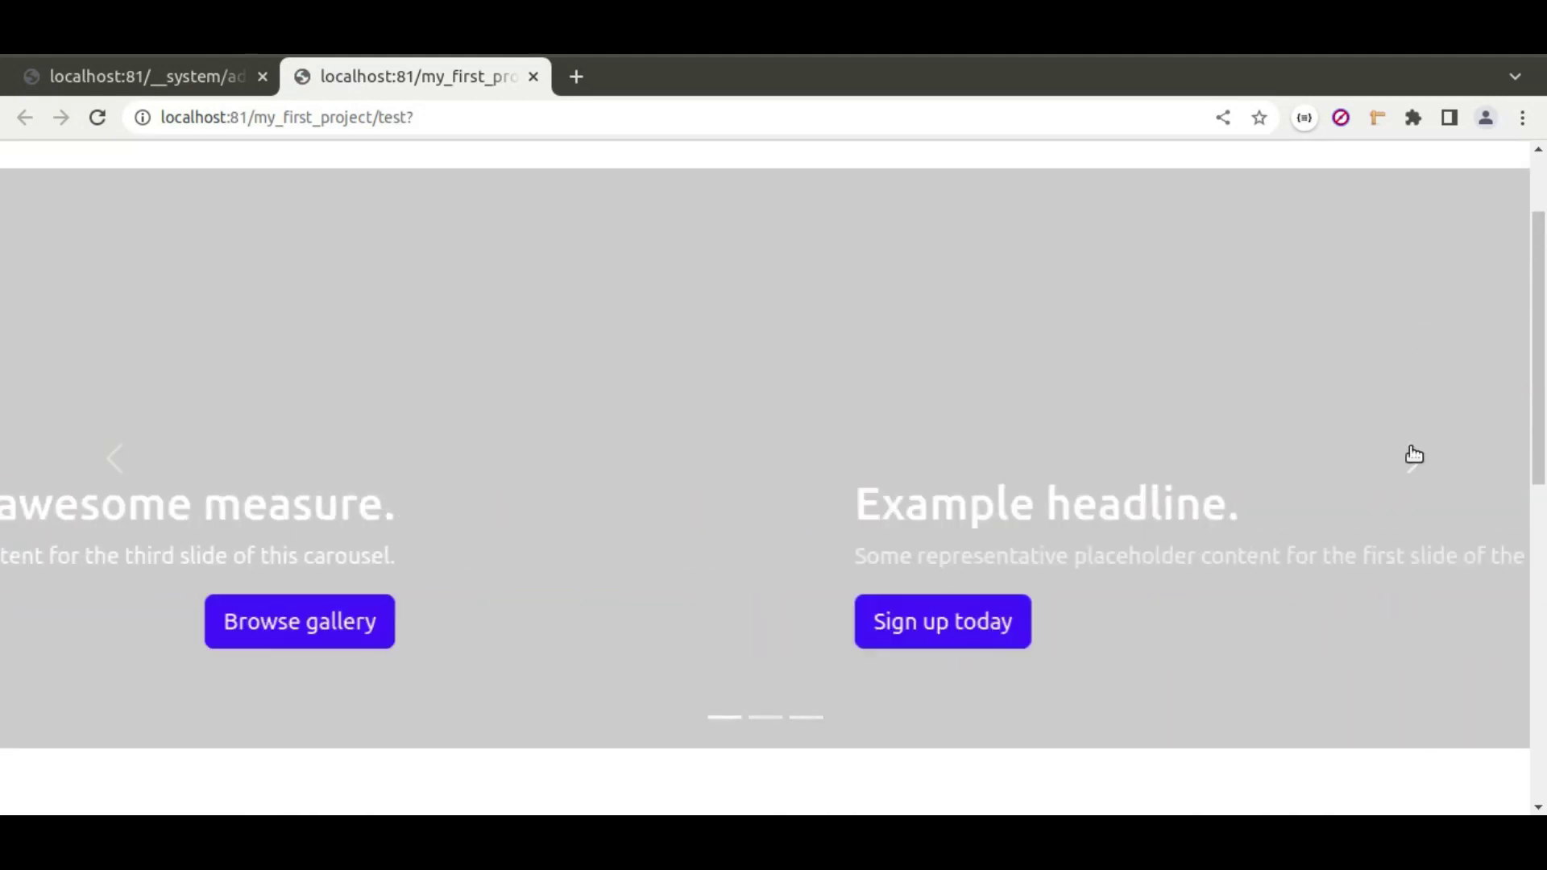
scroll(1412, 453, down, 5)
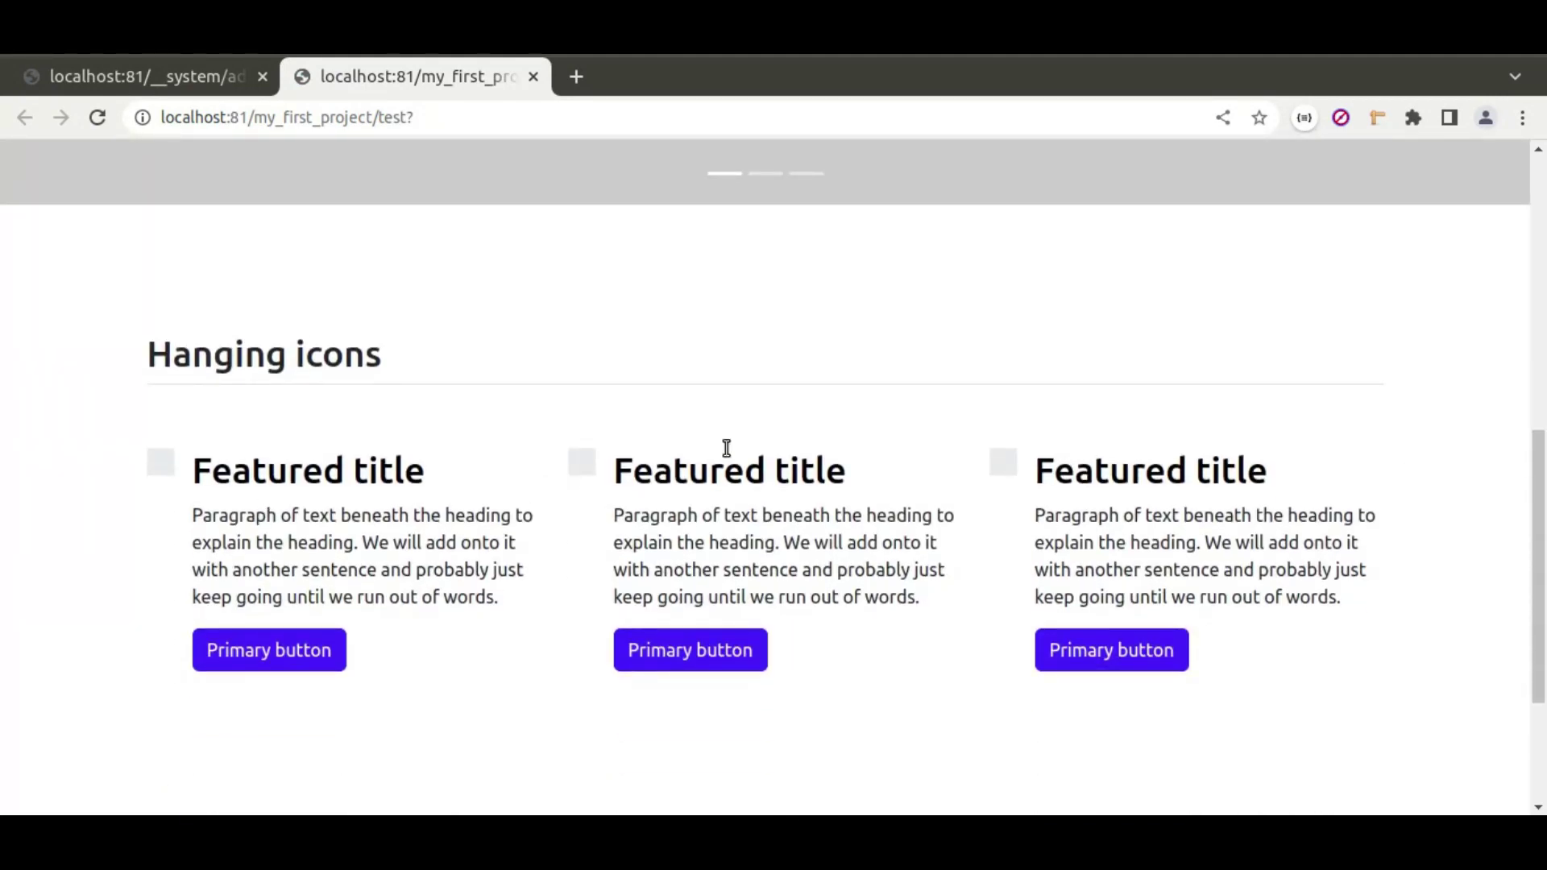
scroll(844, 419, down, 3)
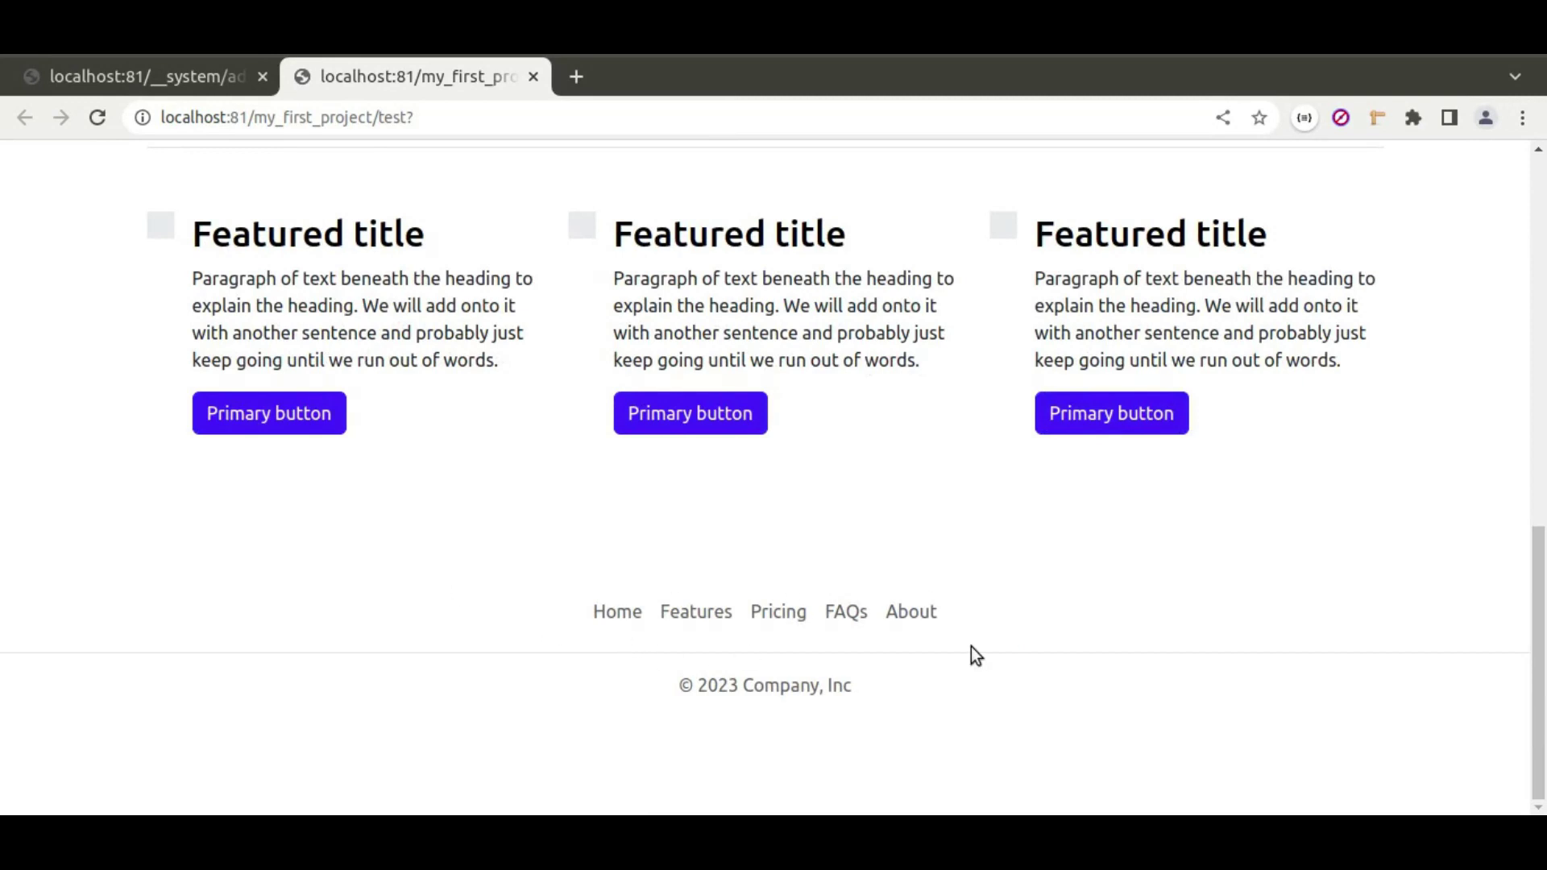
scroll(976, 637, up, 10)
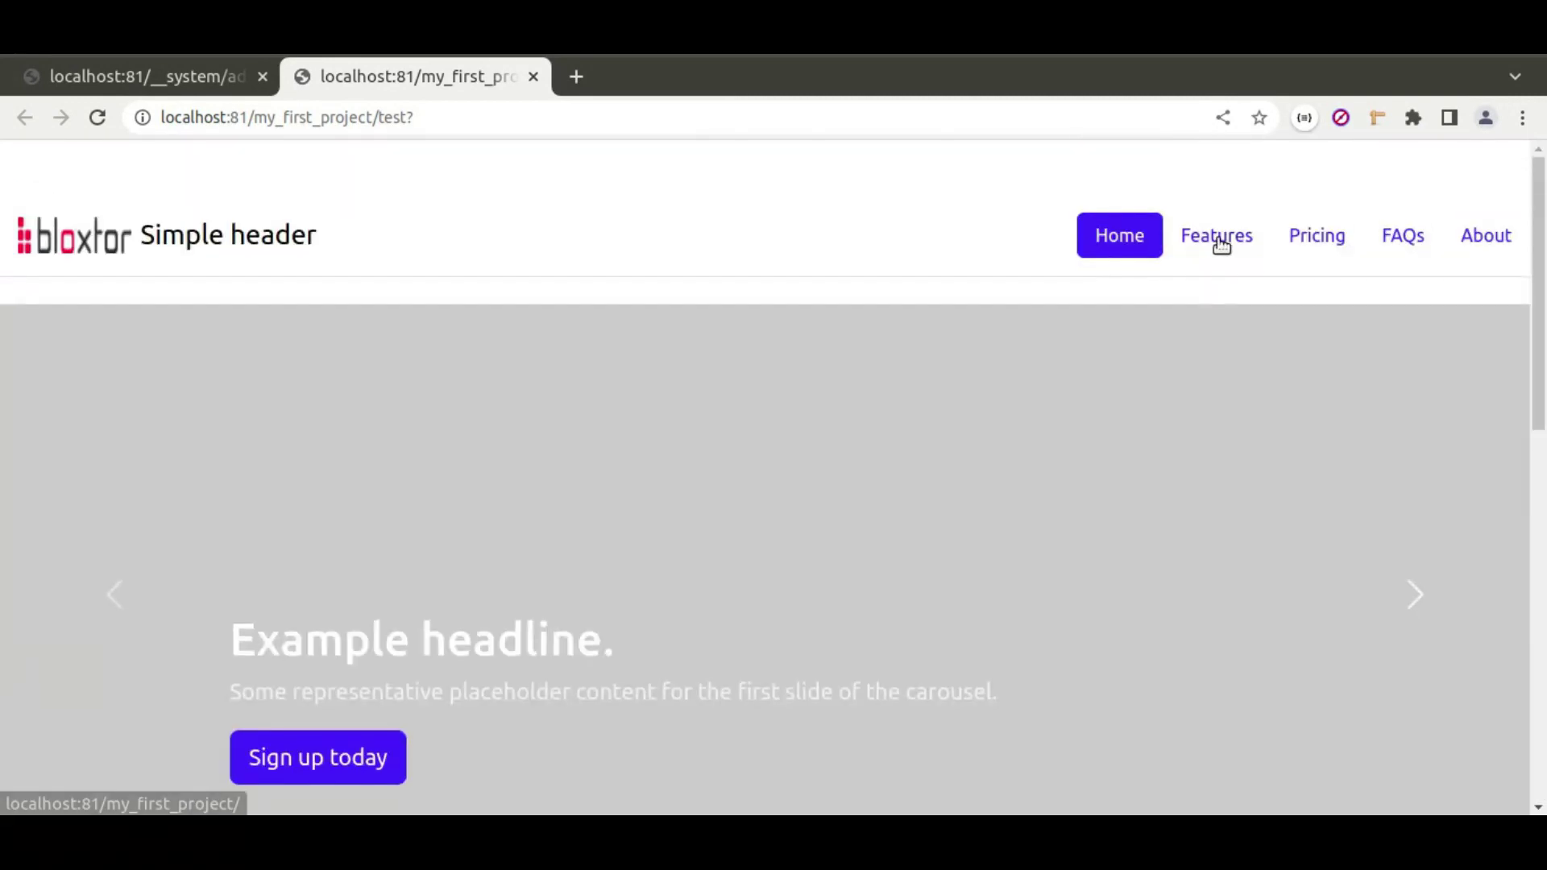
Test the header's Features link, return to the test page and review its carousel, feature section and footer
click(1224, 243)
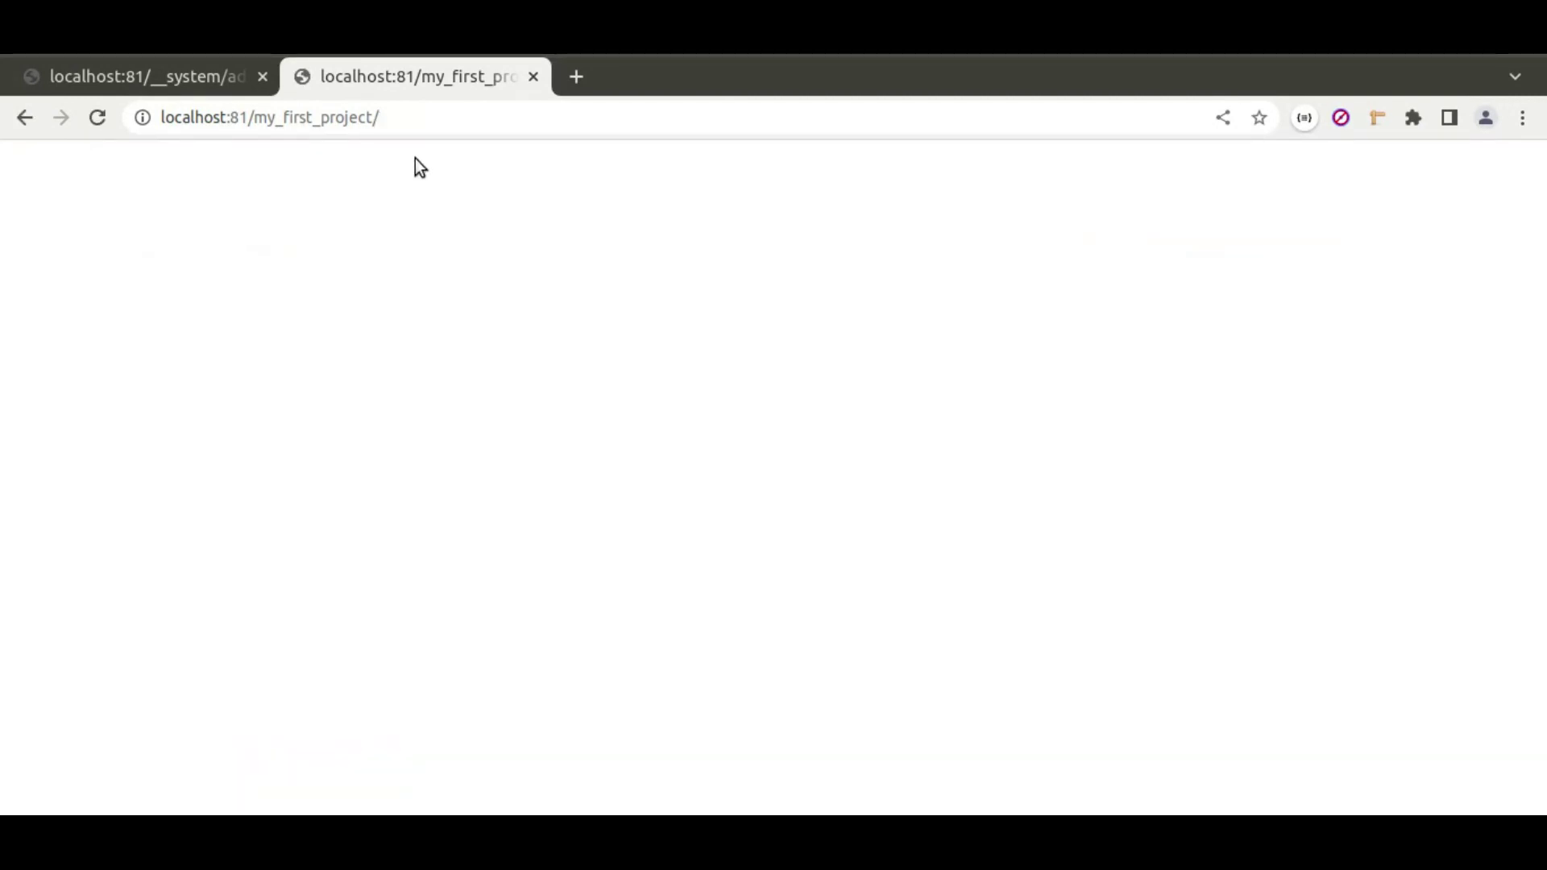
click(25, 117)
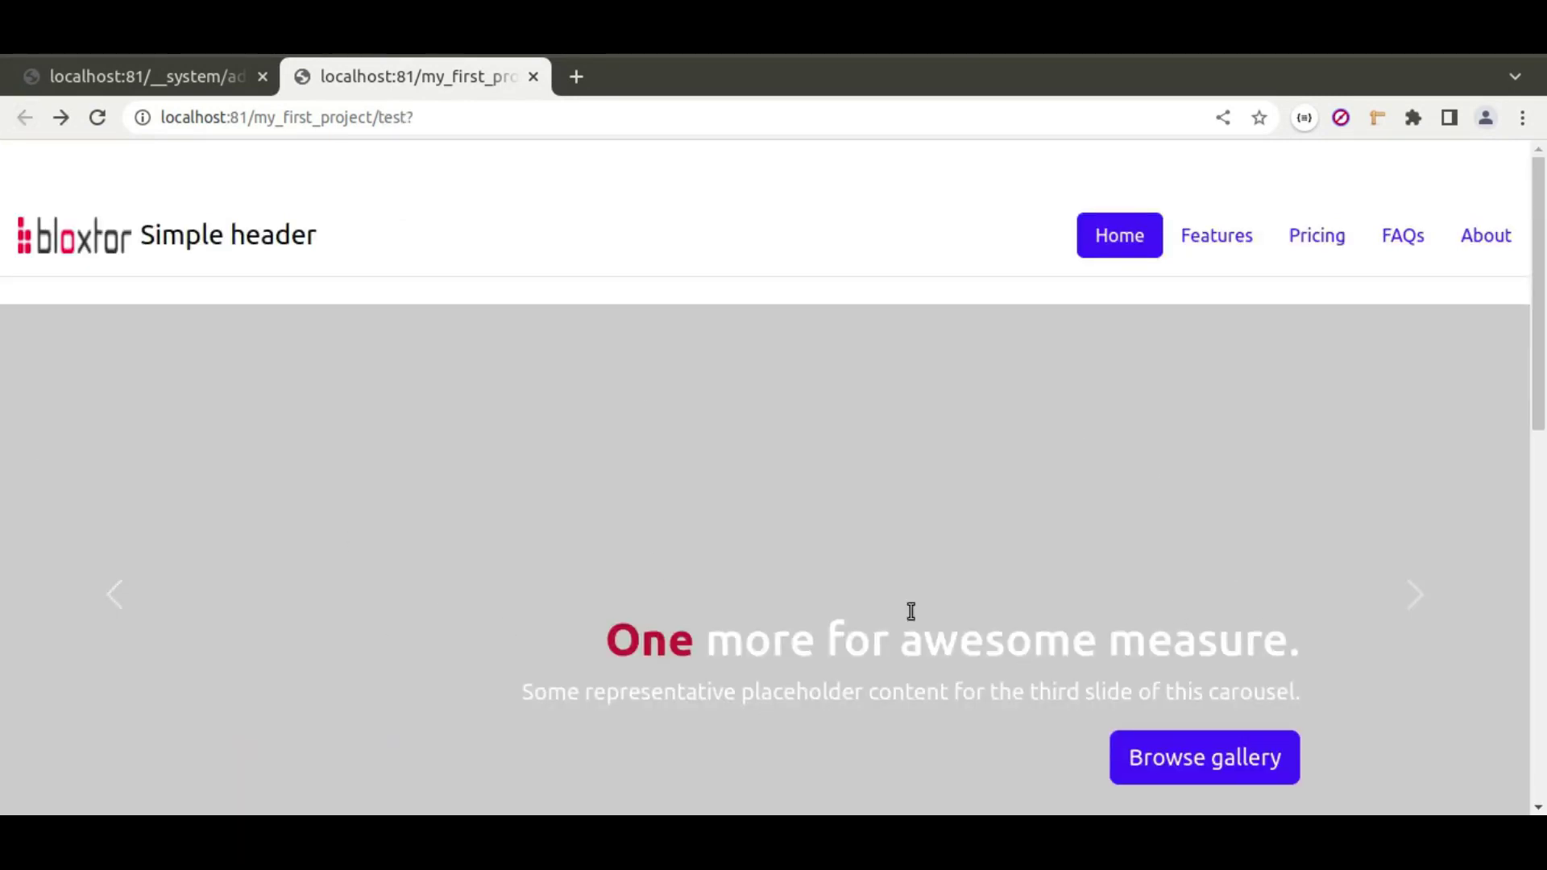
scroll(1230, 448, down, 3)
click(1415, 339)
click(1415, 337)
scroll(766, 666, down, 3)
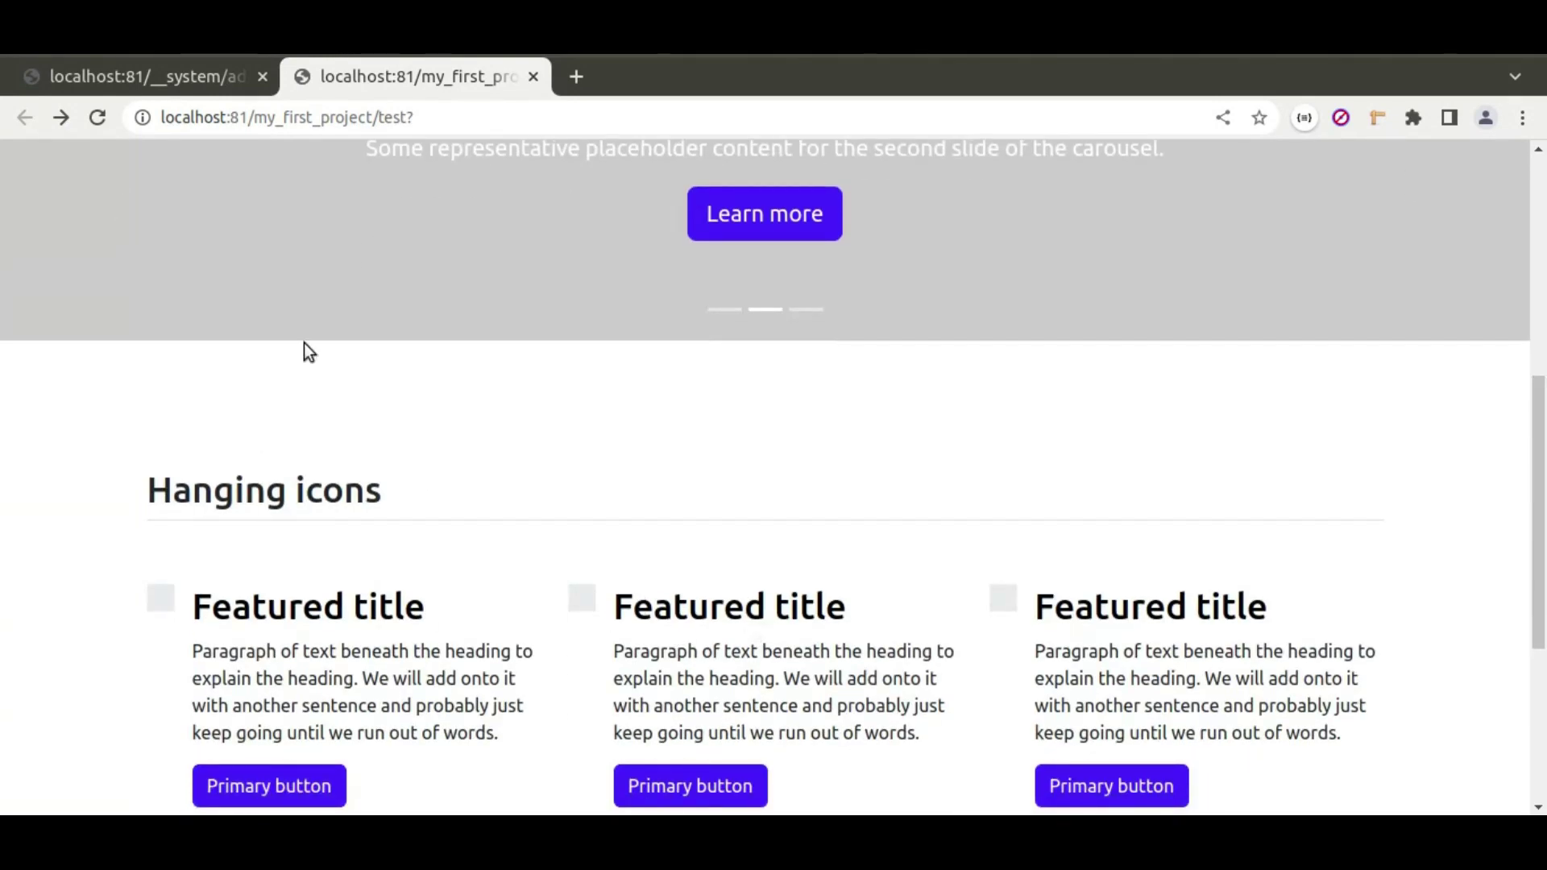
scroll(913, 455, down, 4)
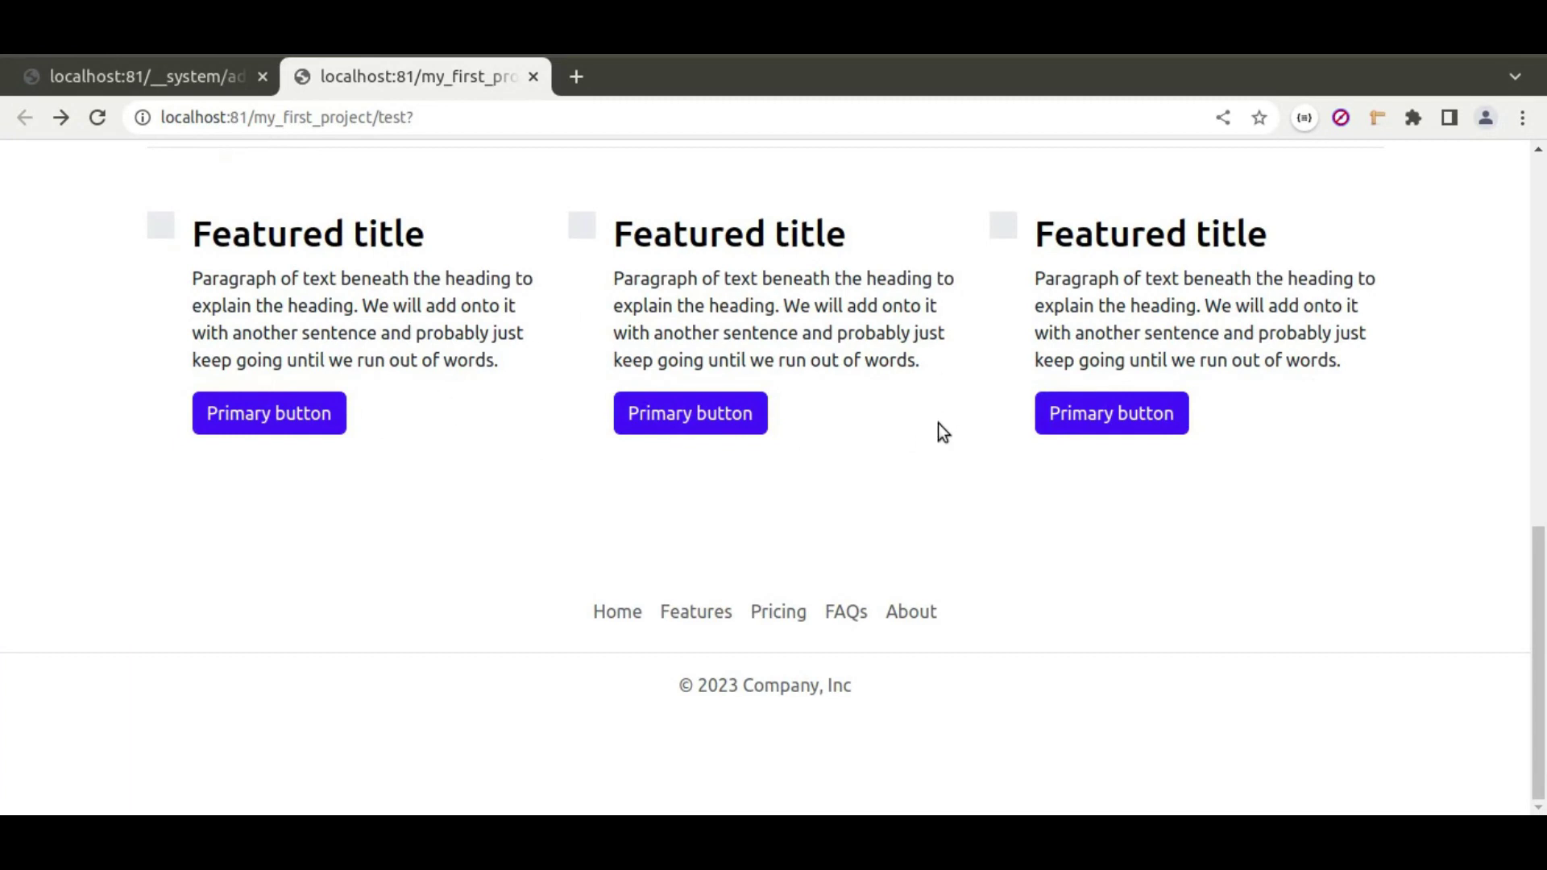
Search the web for bootstrap in a new browser tab and open the official Bootstrap site
click(575, 77)
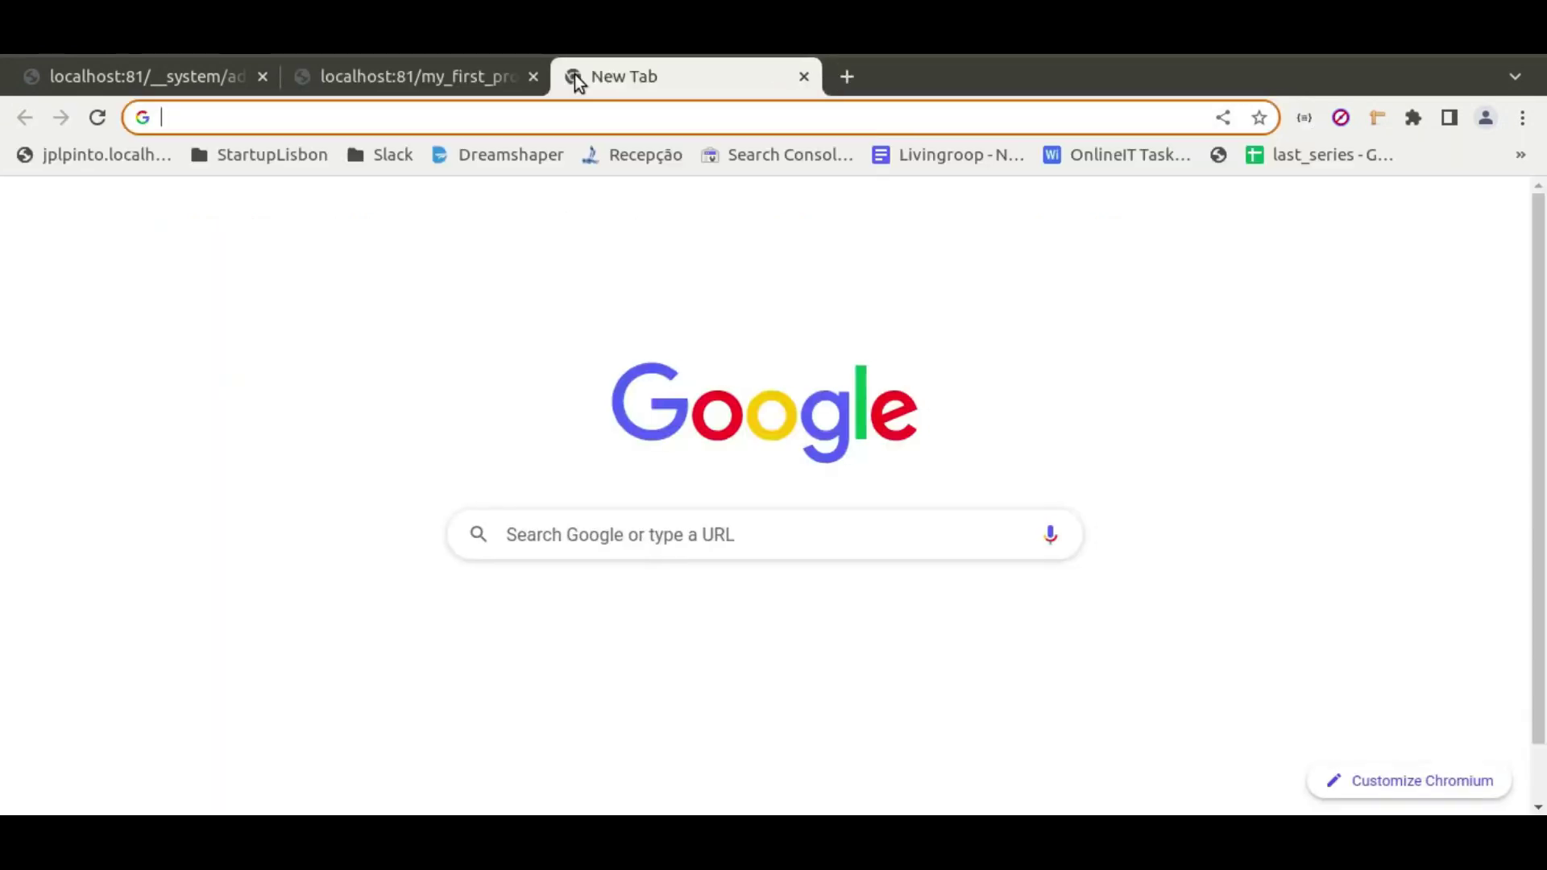
text(bootstr)
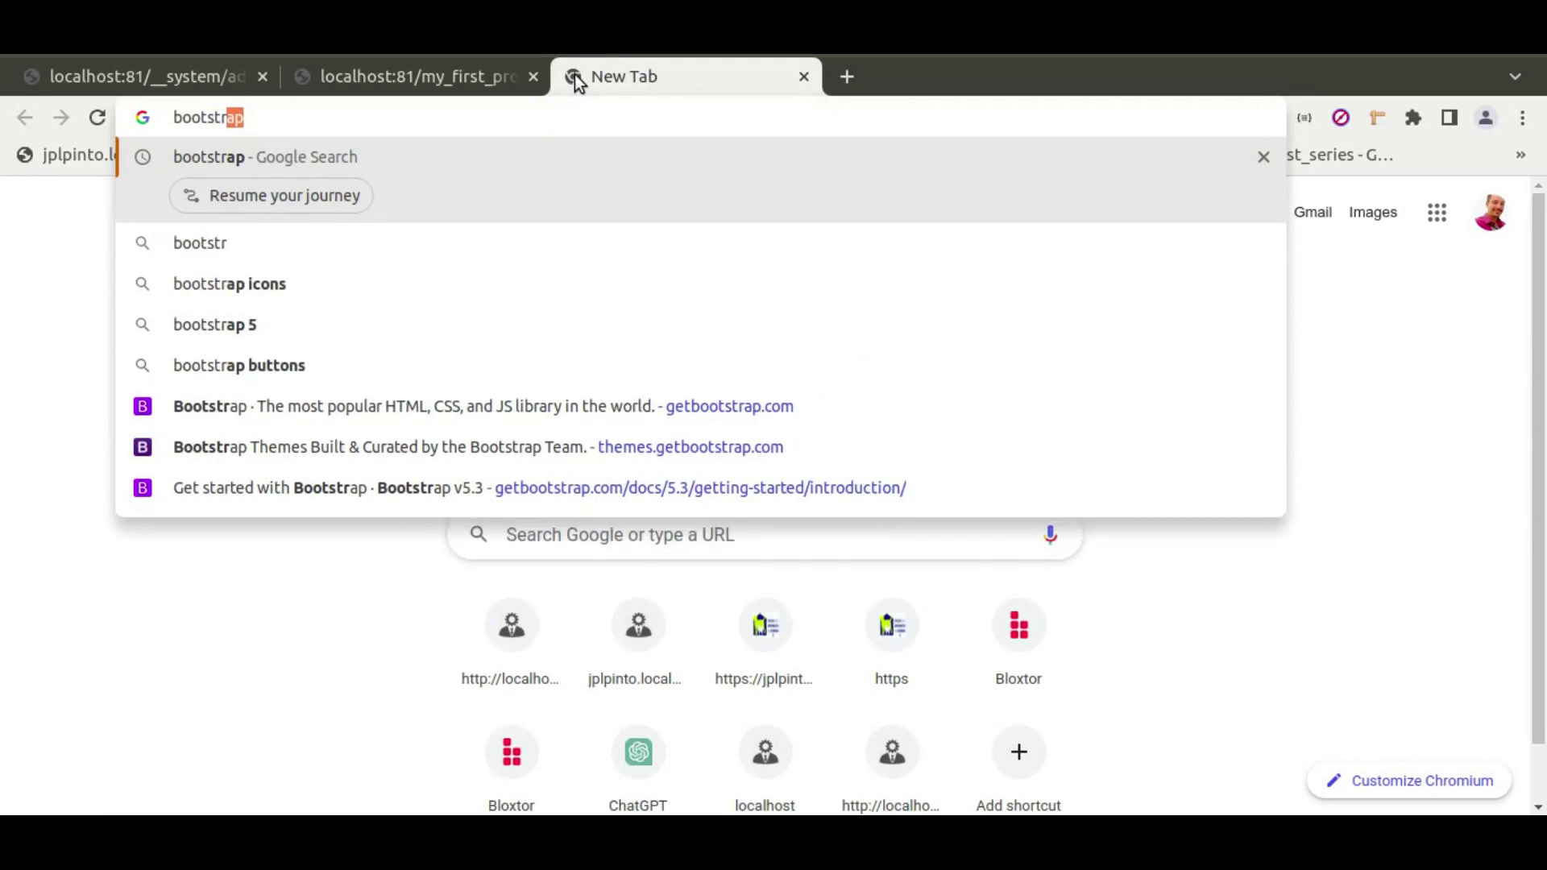
key(Return)
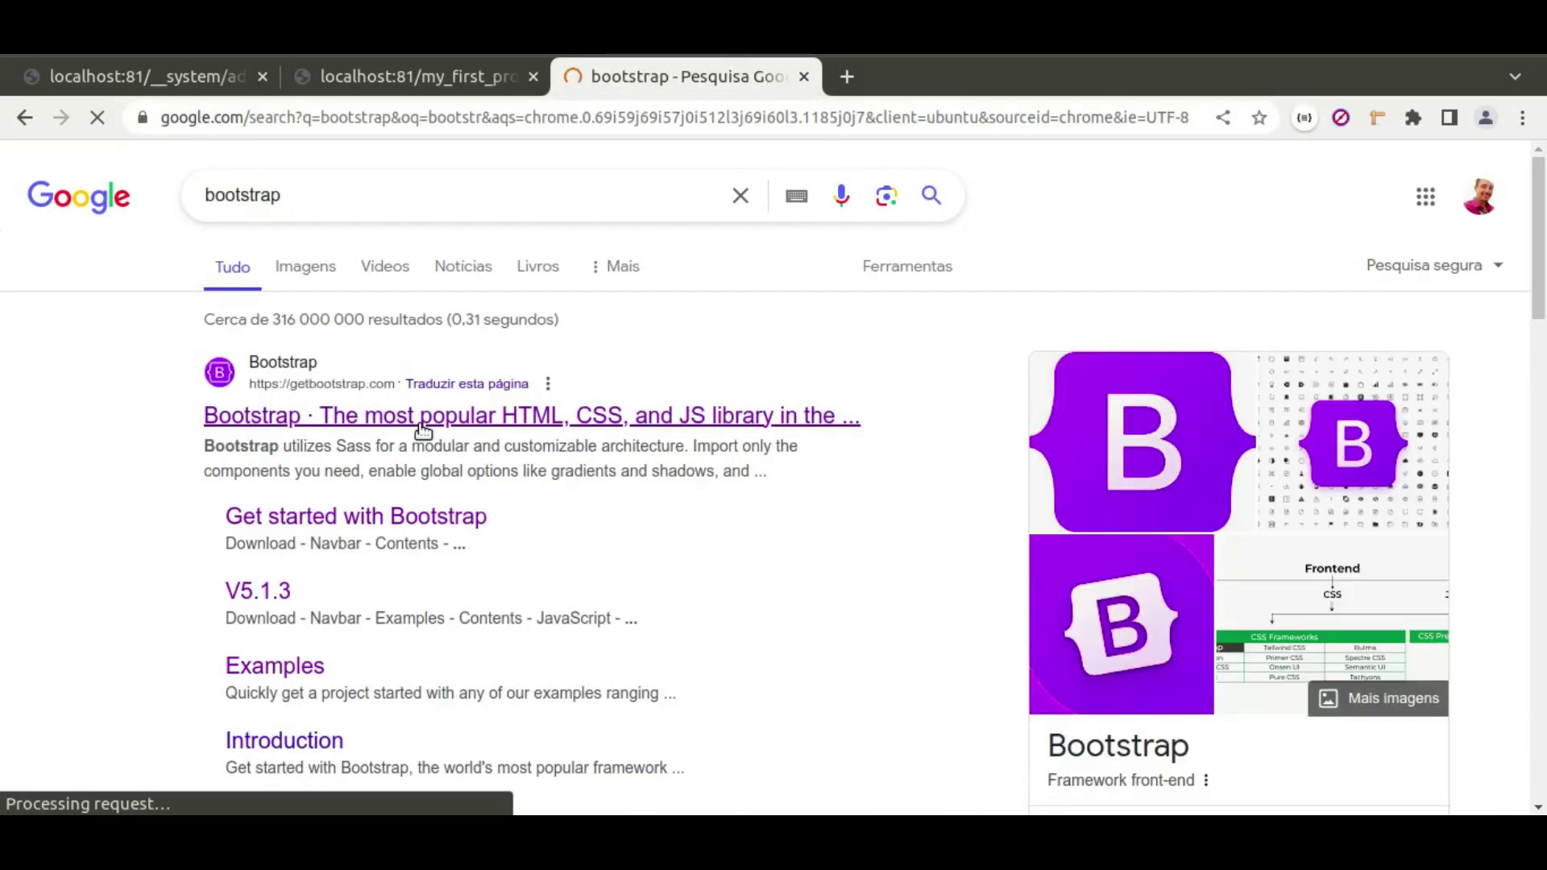
click(421, 421)
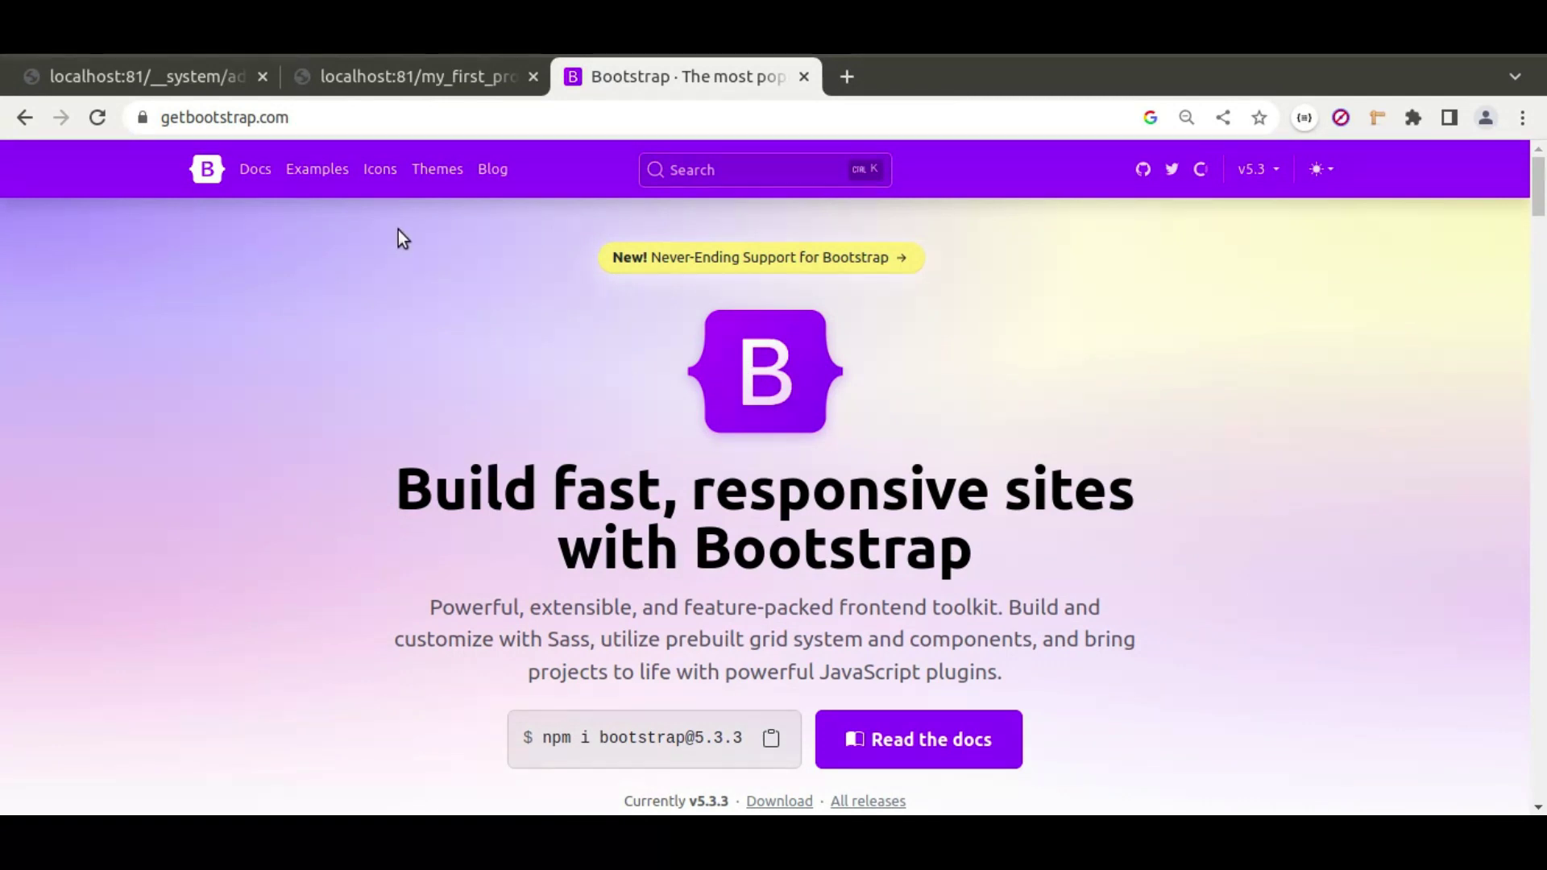
Open the Bootstrap docs and examine the Alerts, Badge, Buttons and Button group component pages
click(255, 169)
scroll(300, 571, down, 12)
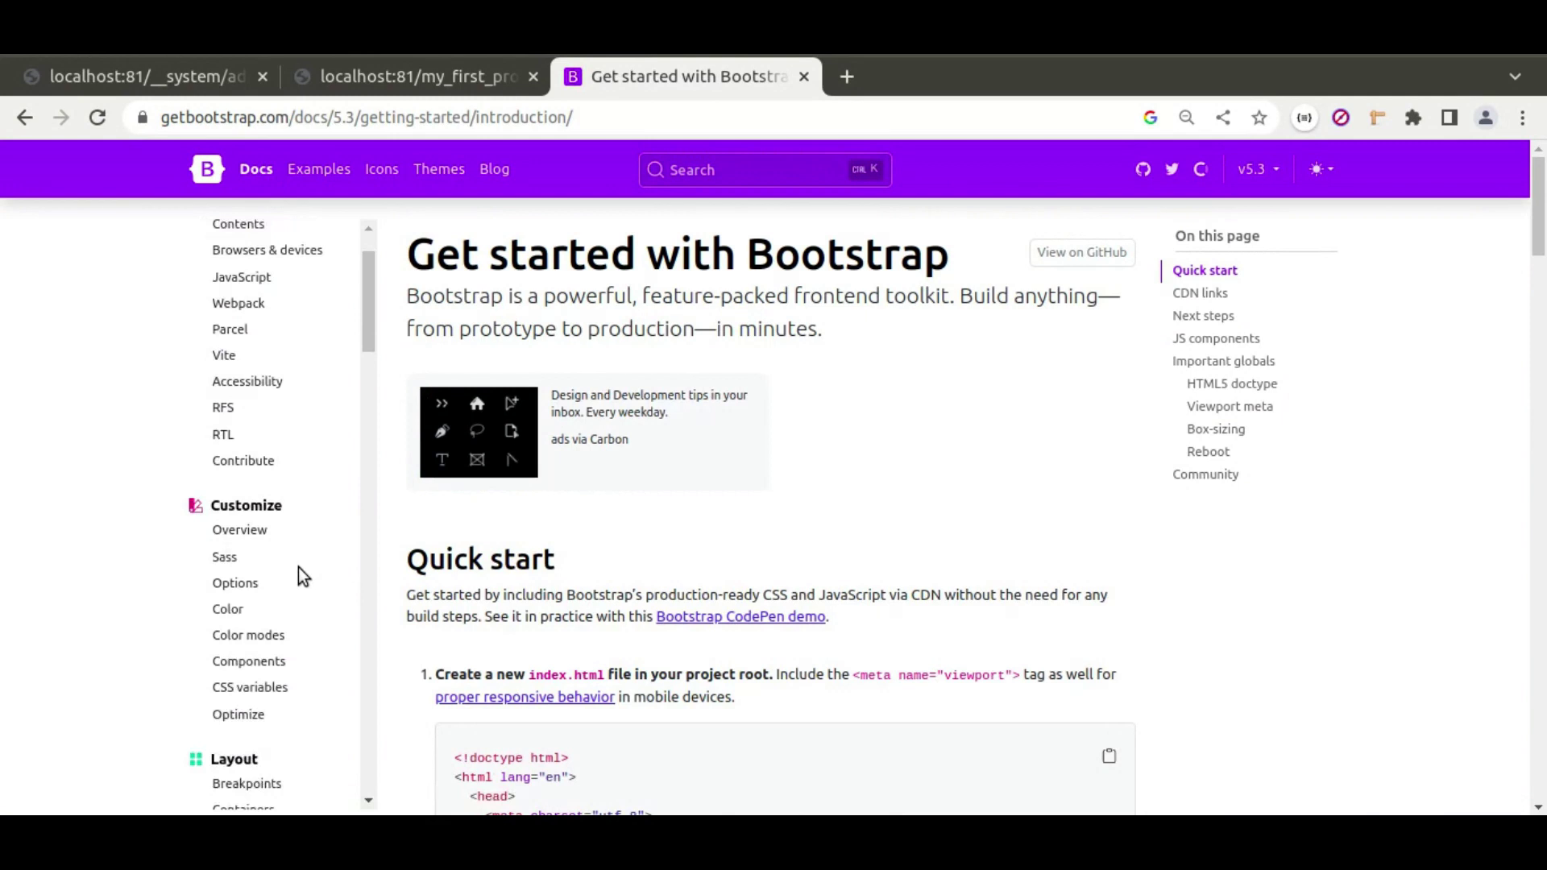
scroll(300, 573, down, 3)
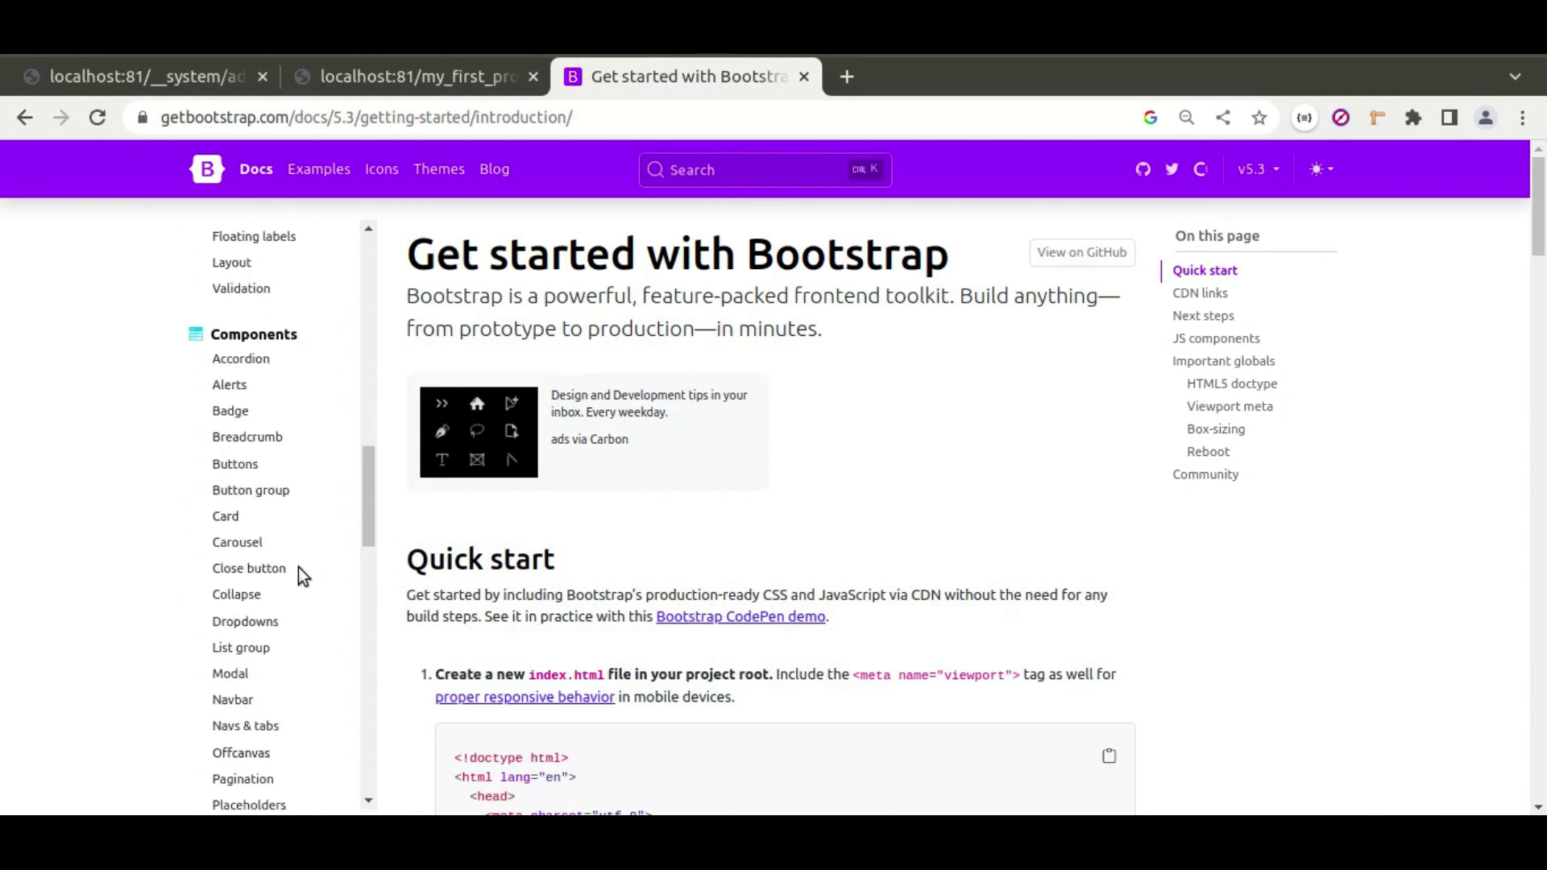
click(228, 385)
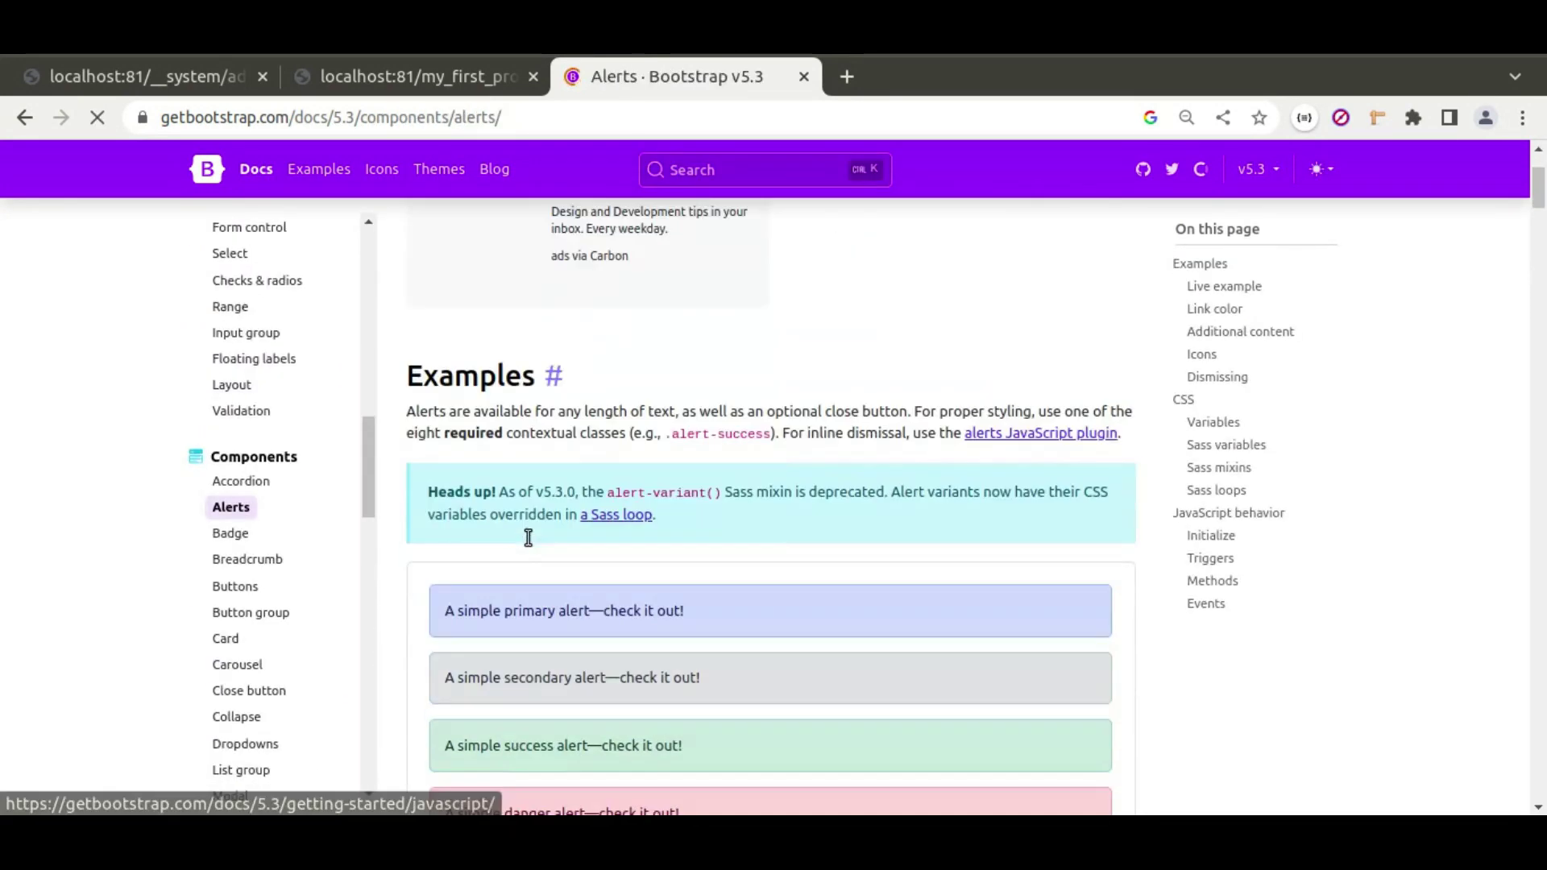
click(228, 535)
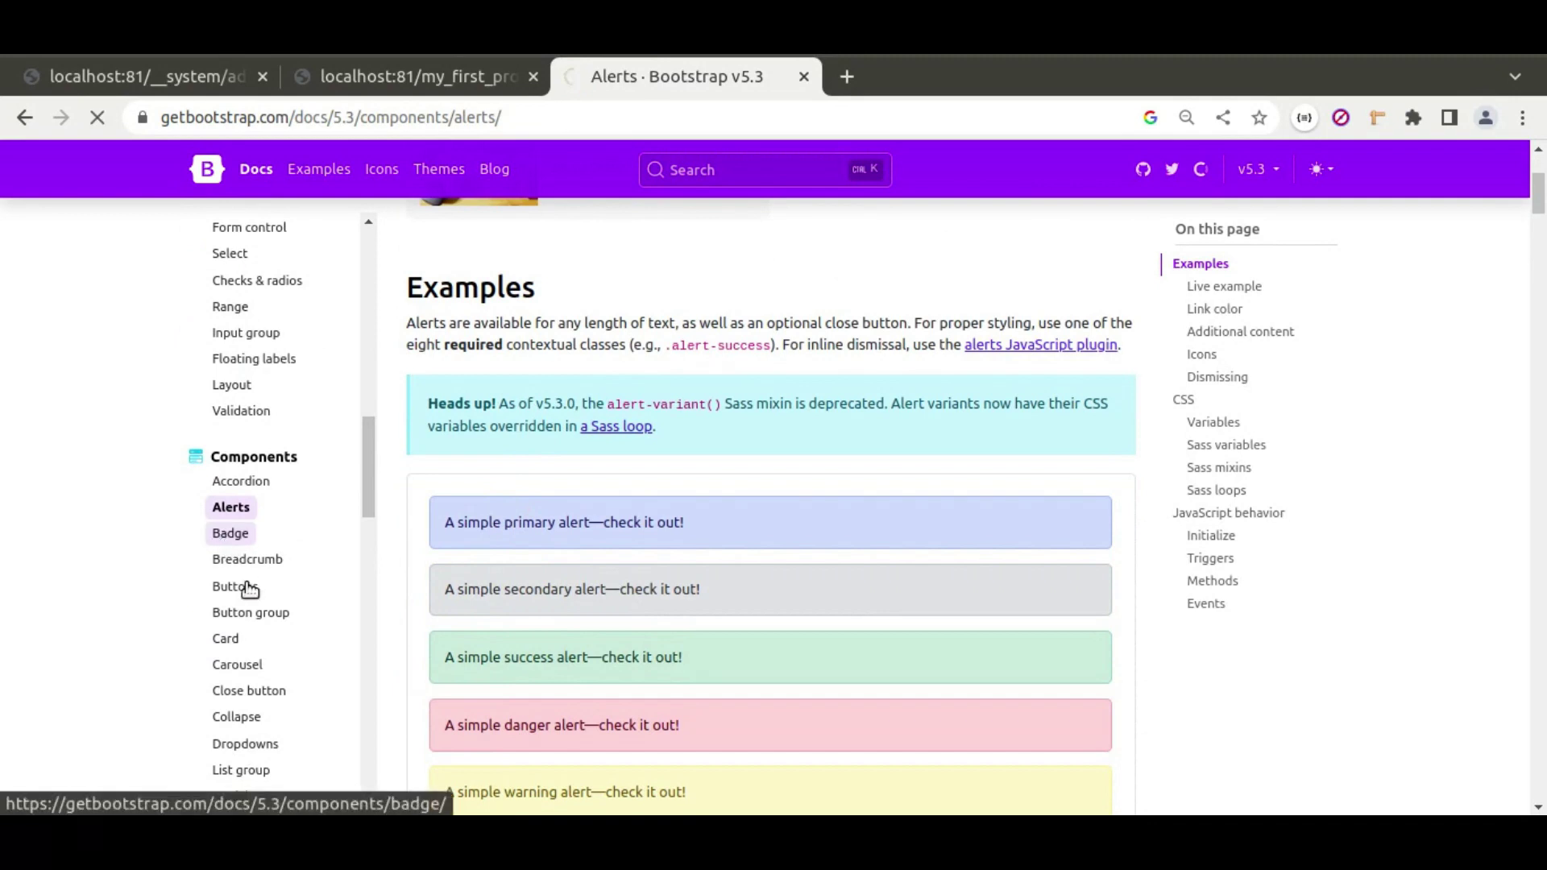
scroll(600, 577, down, 5)
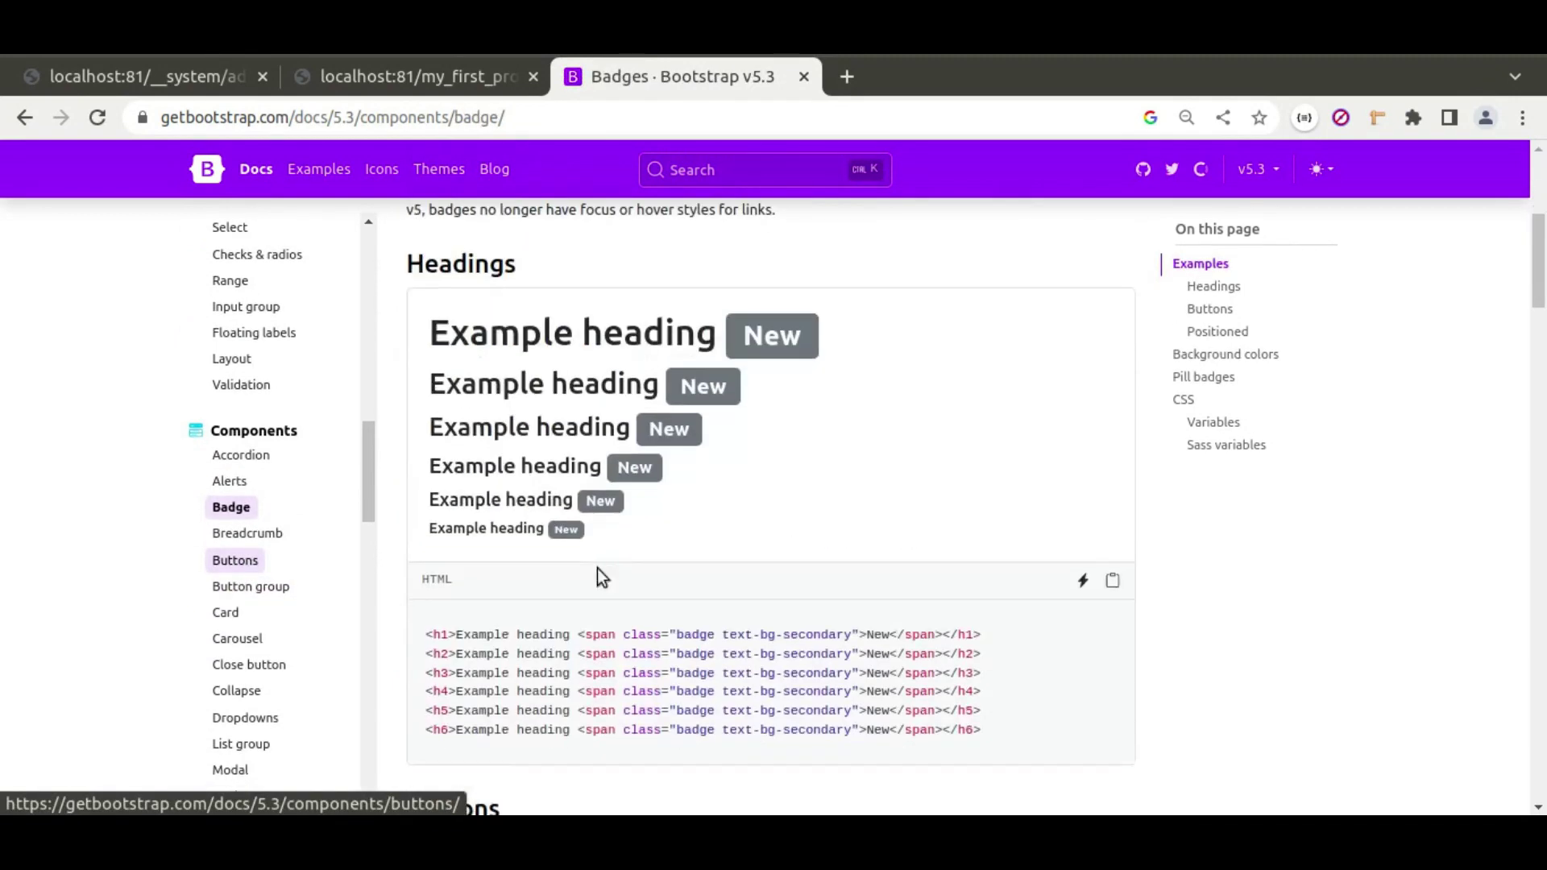
click(235, 562)
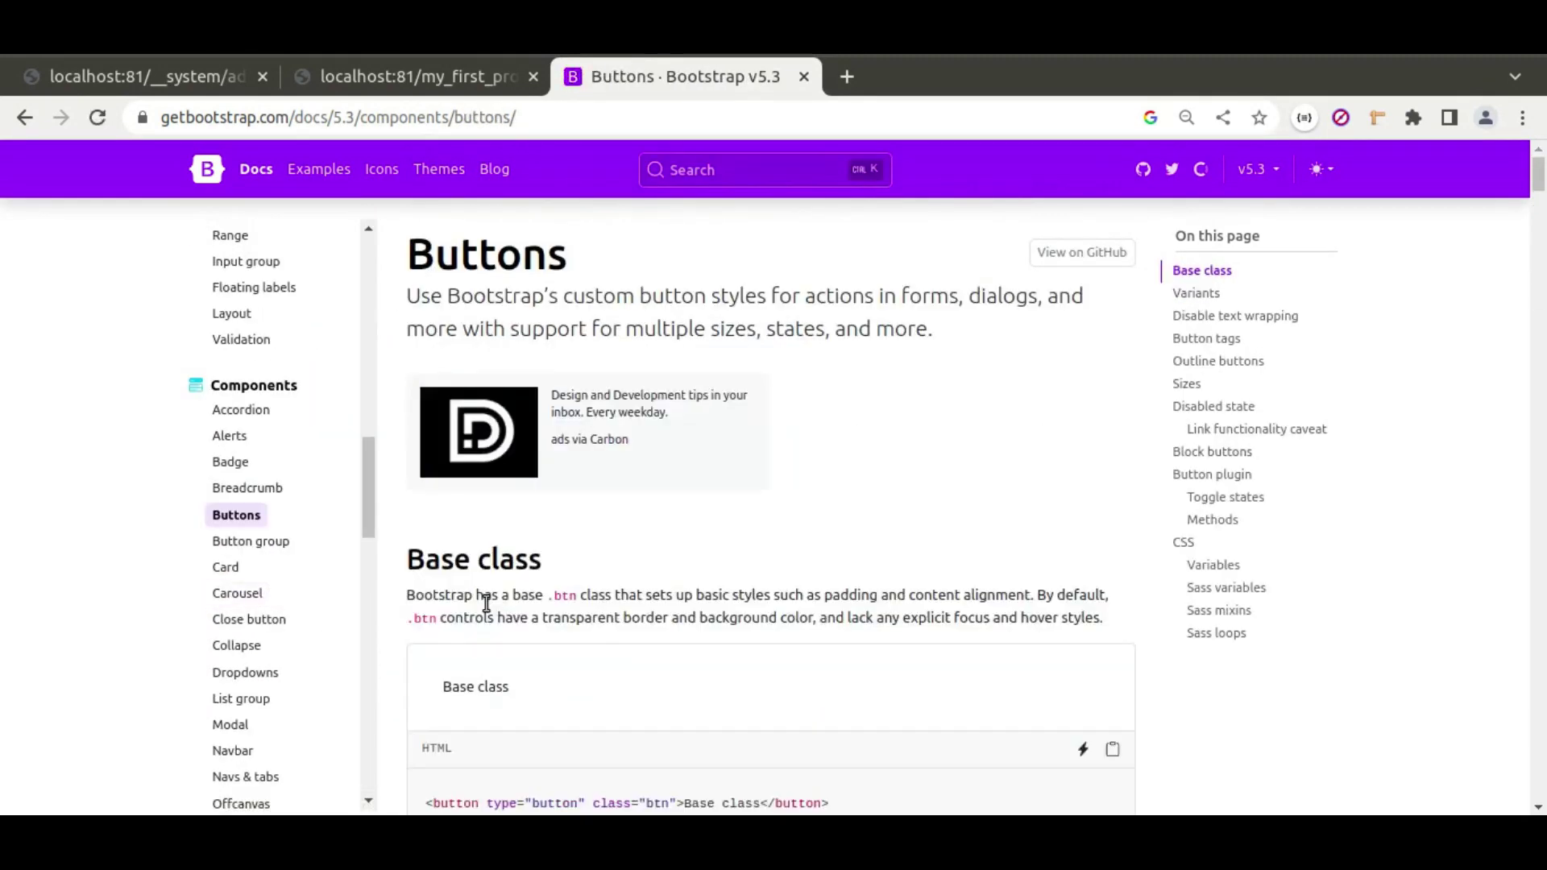
scroll(594, 485, down, 8)
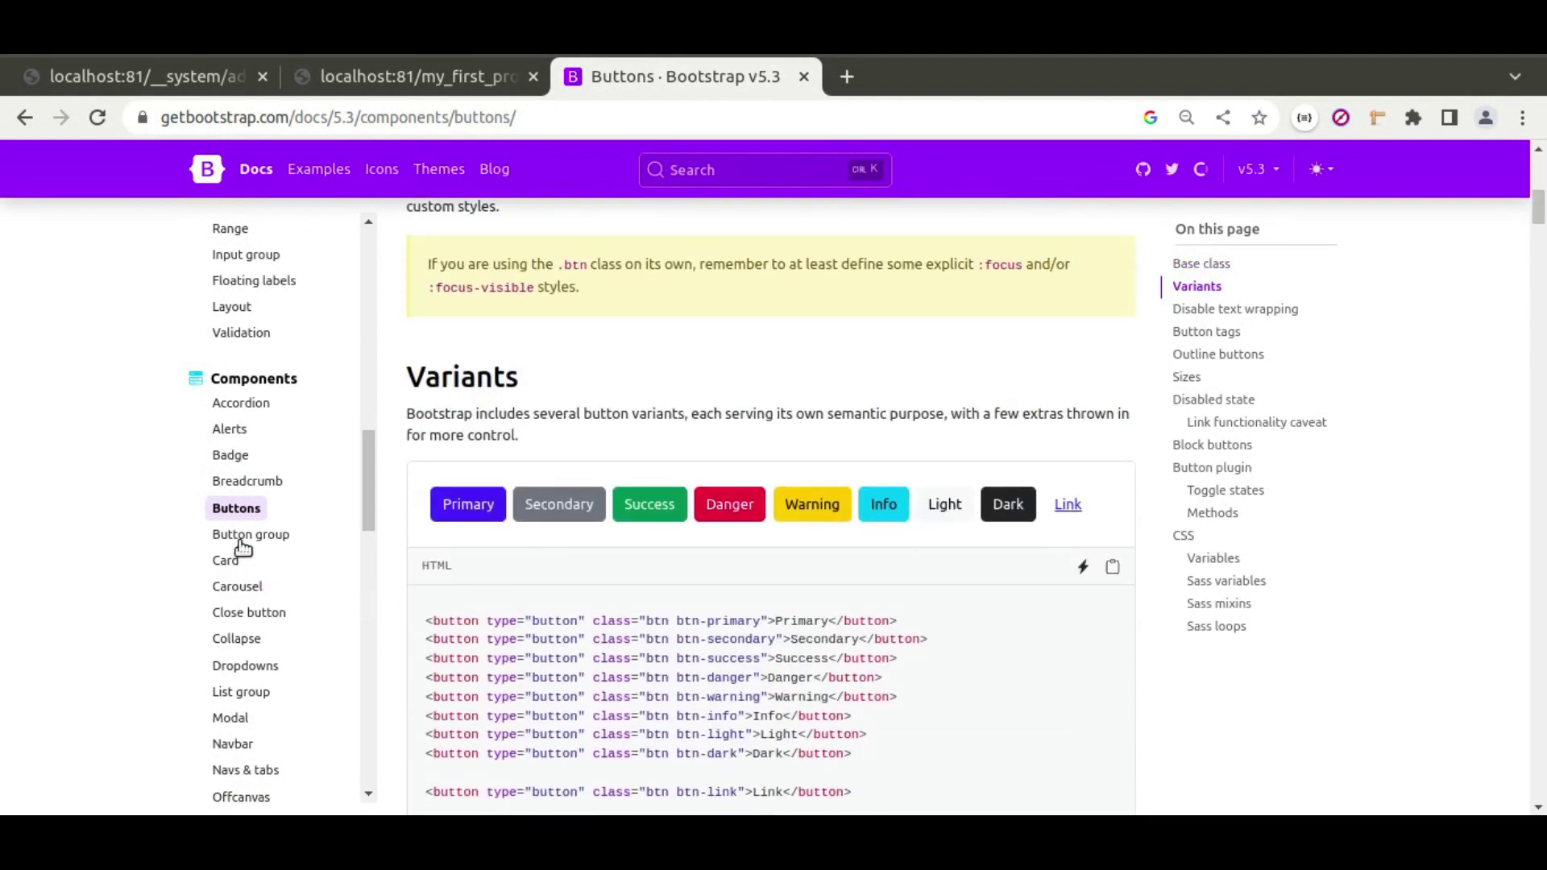
click(264, 534)
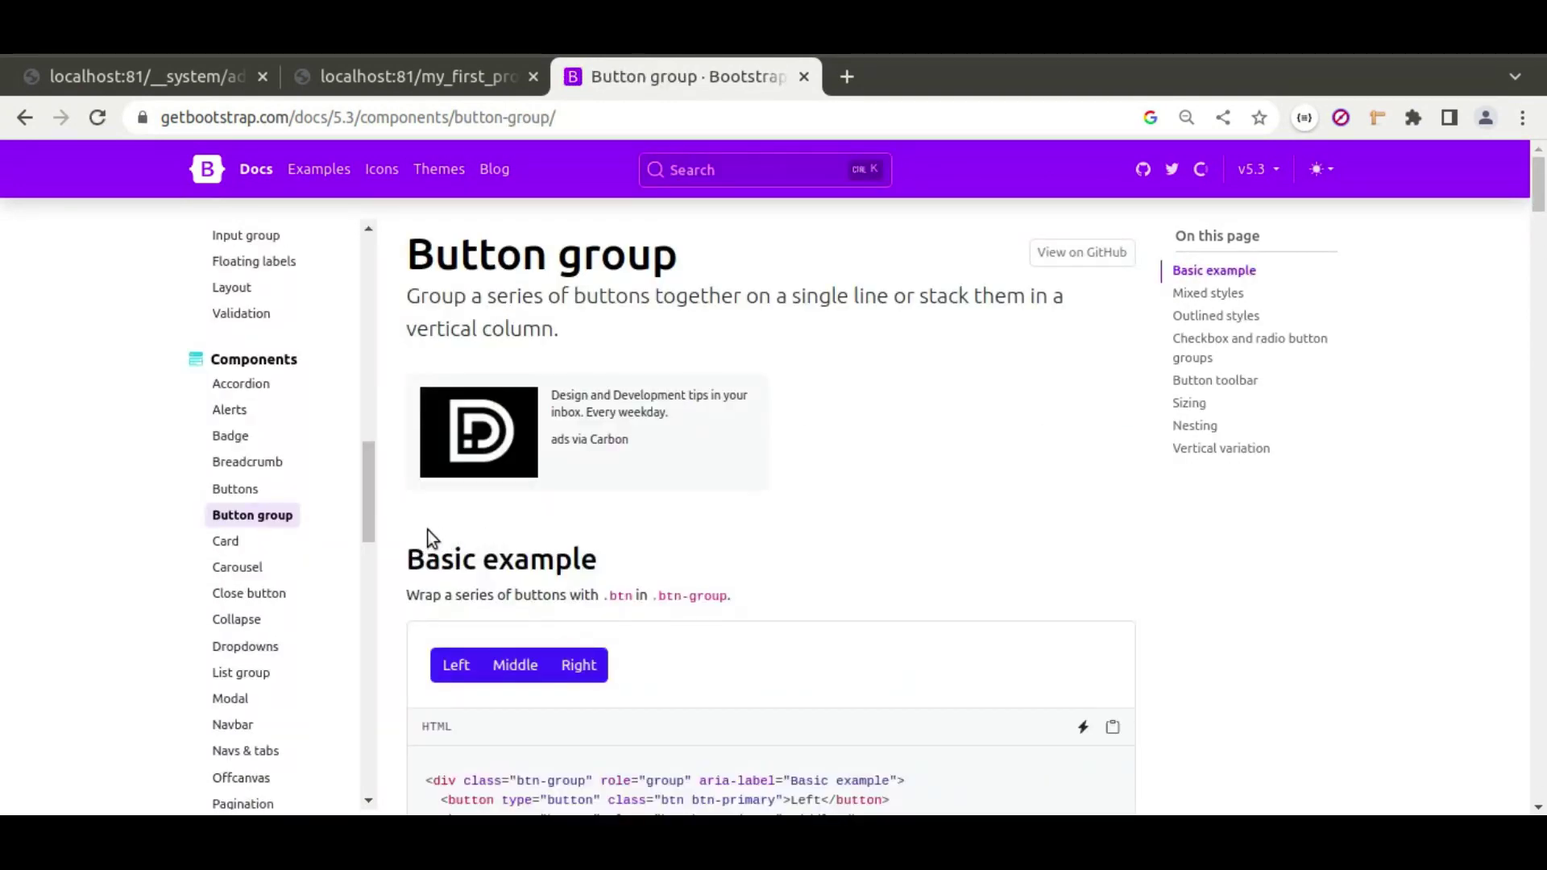
scroll(444, 564, down, 3)
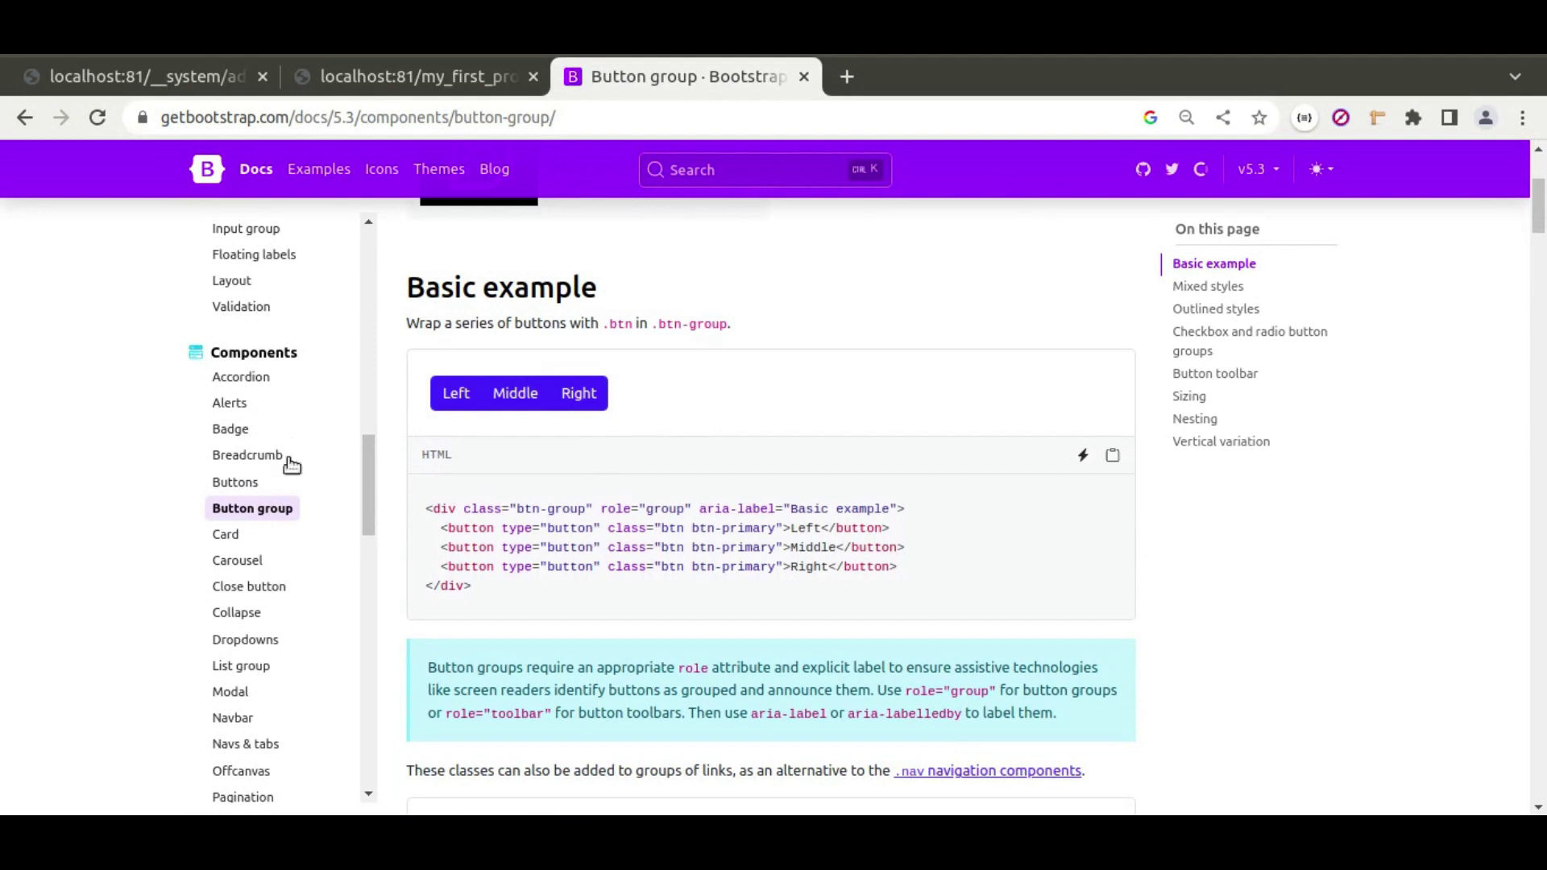
Open the Bootstrap Examples page and the Themes site, and look through the latest and popular themes
click(331, 174)
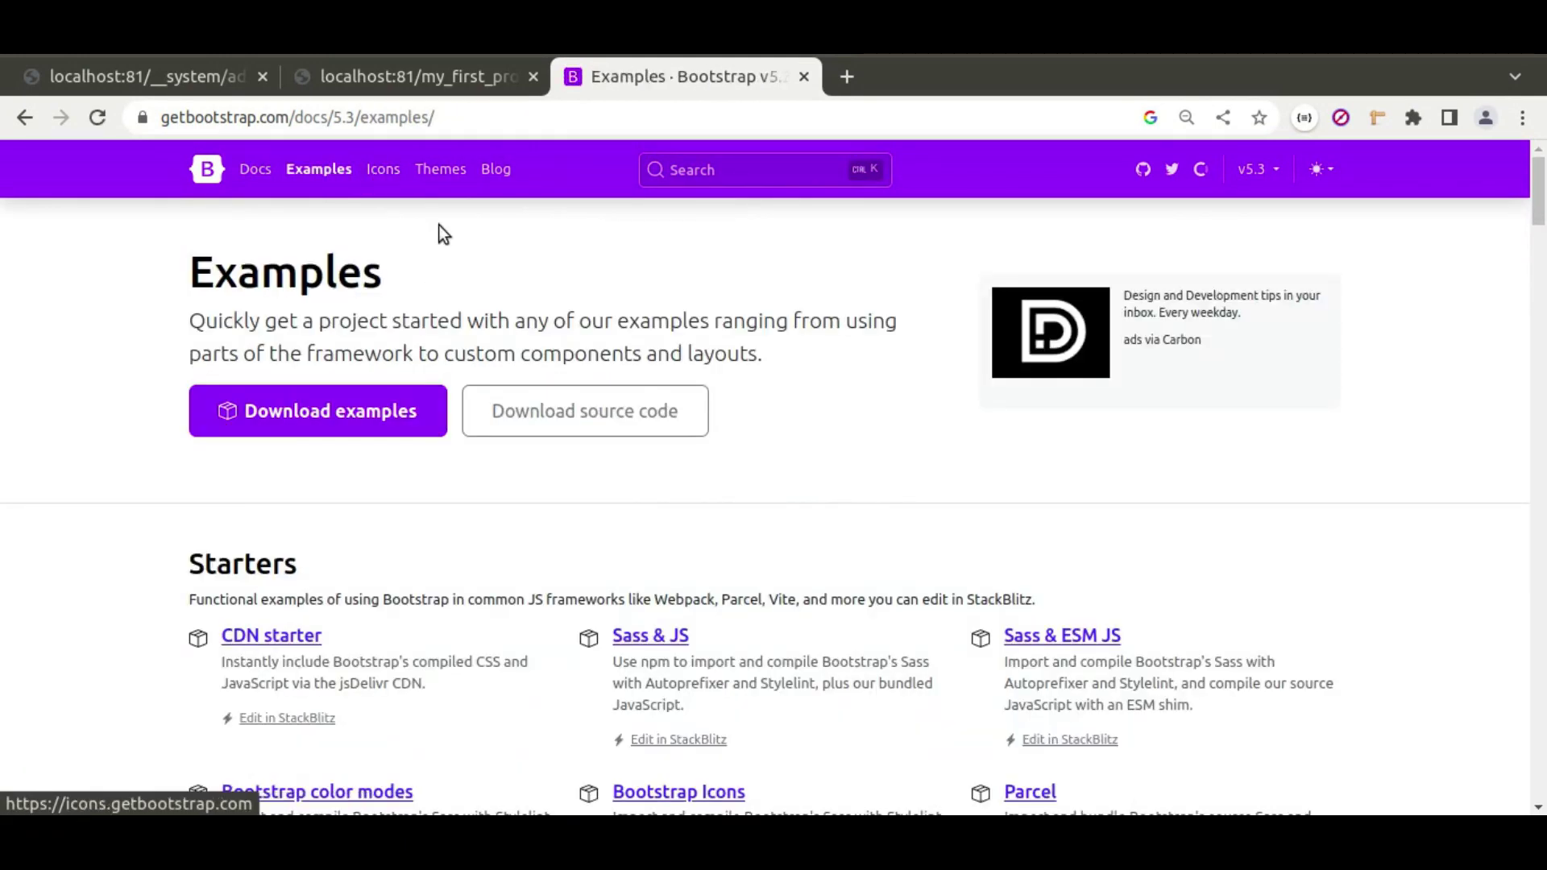
click(449, 175)
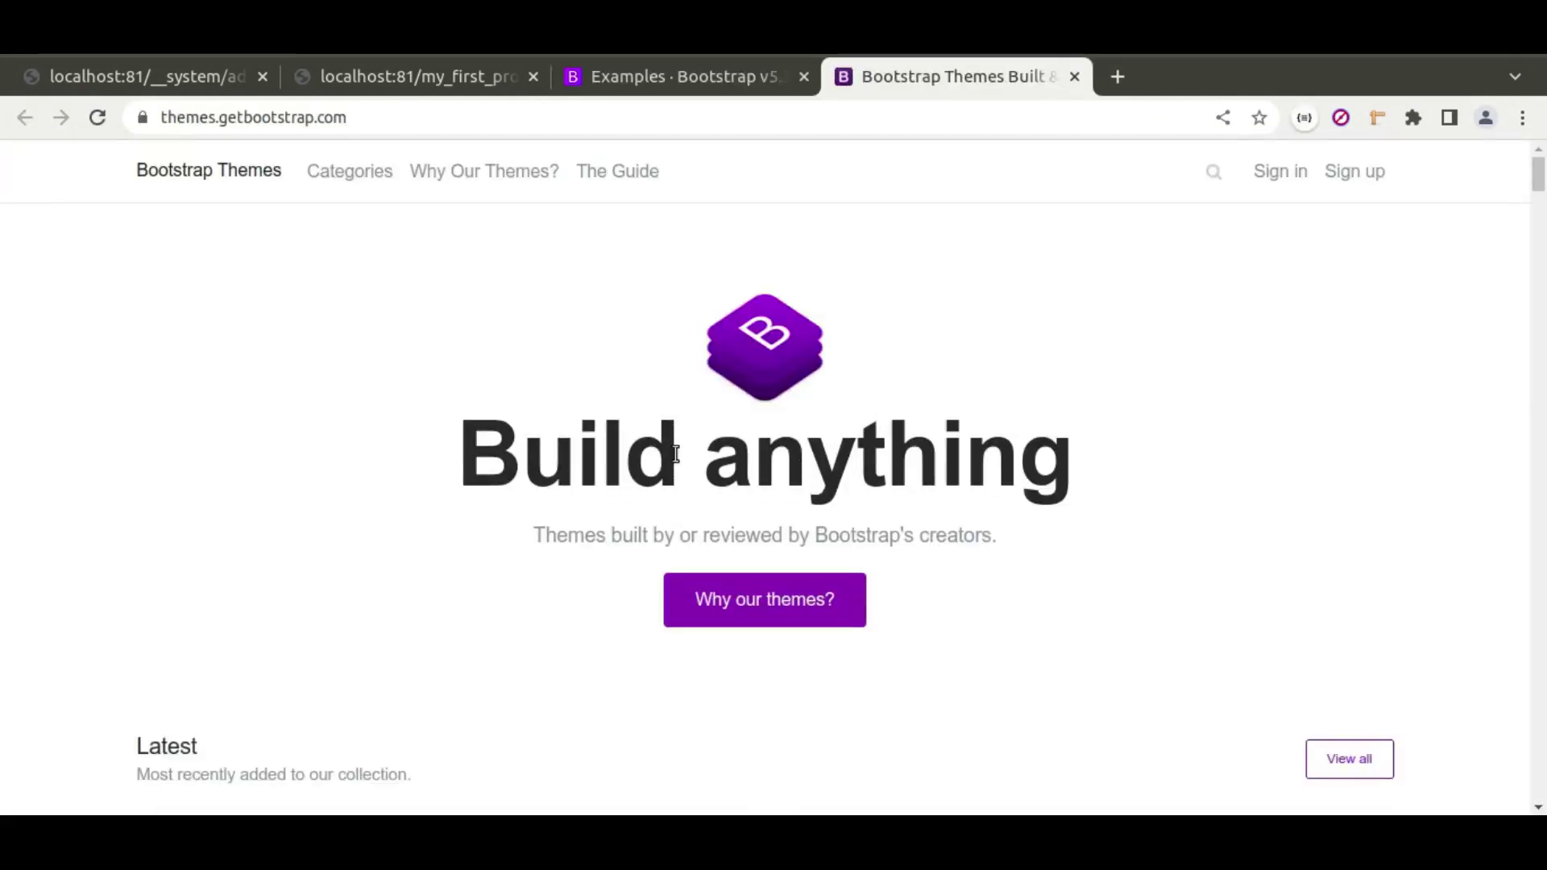
scroll(1029, 515, down, 5)
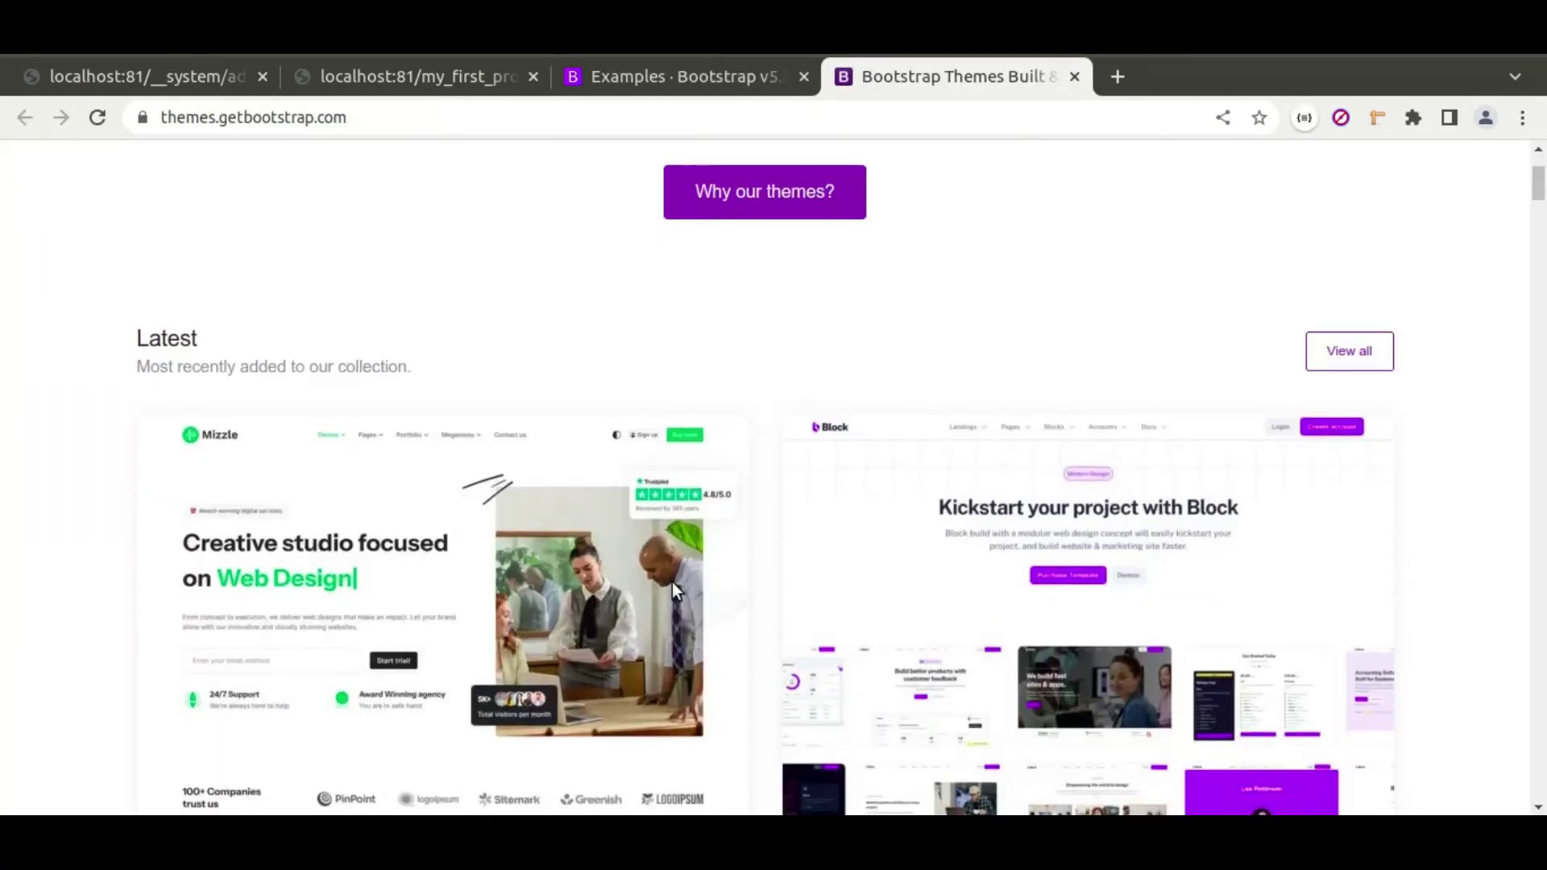
scroll(672, 583, down, 7)
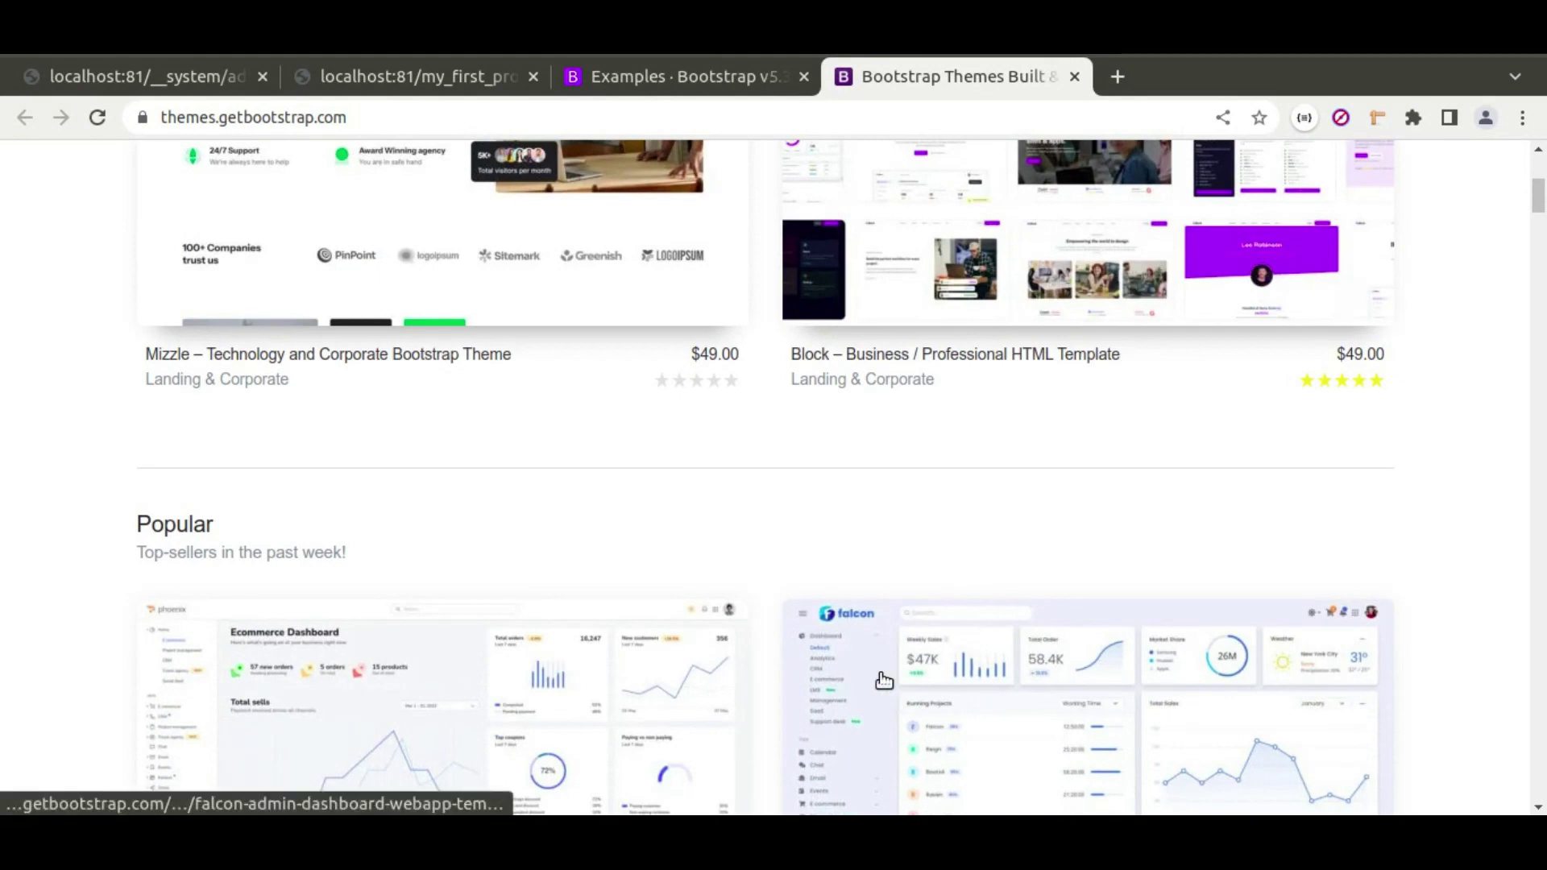
scroll(883, 679, down, 8)
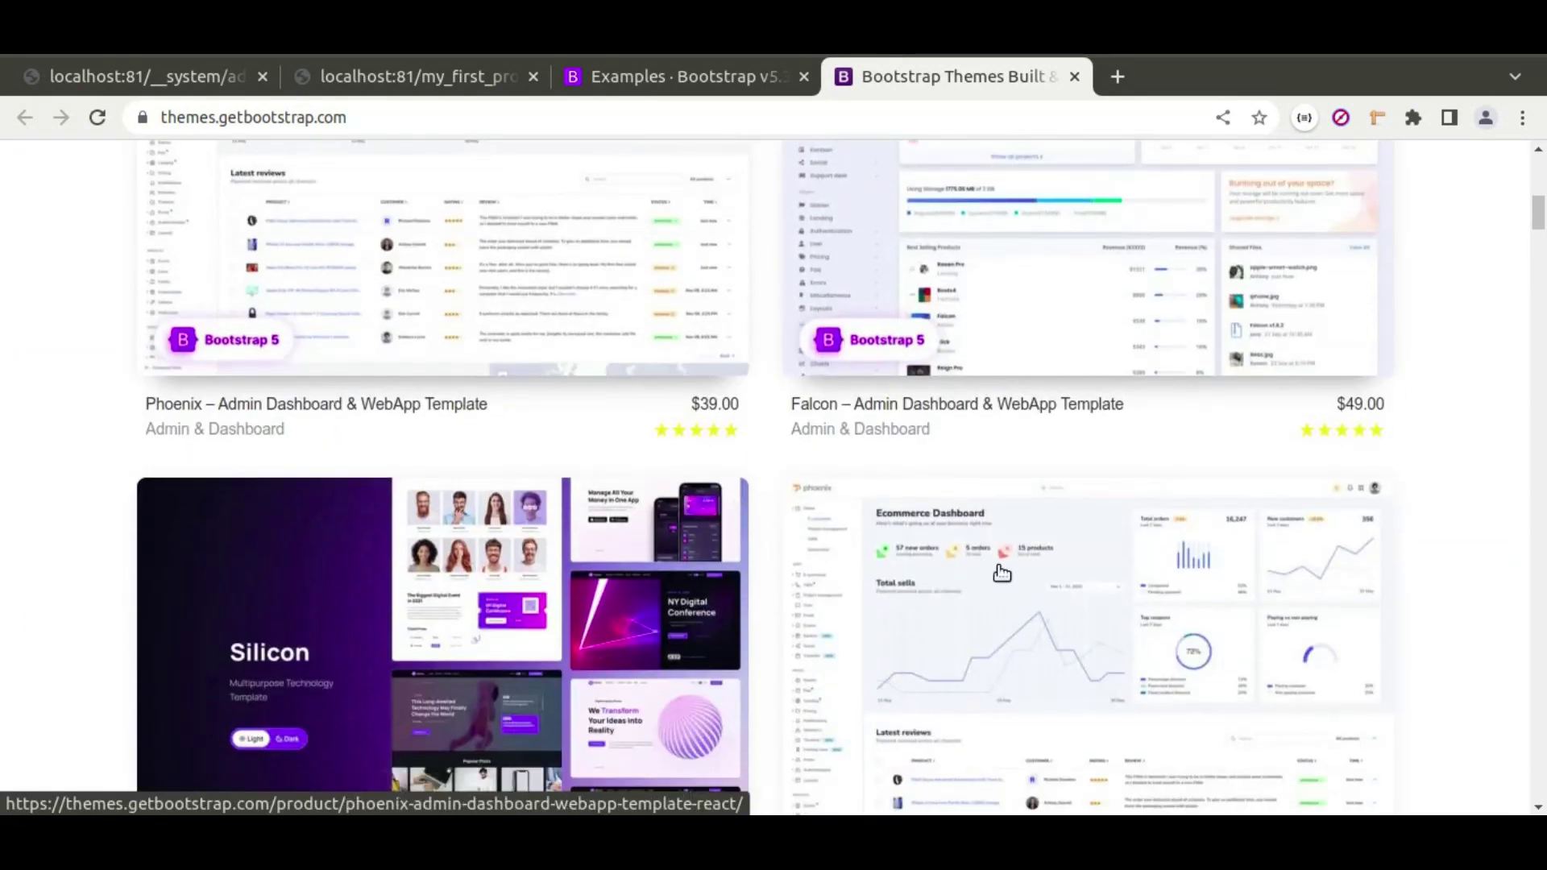
scroll(1002, 573, down, 17)
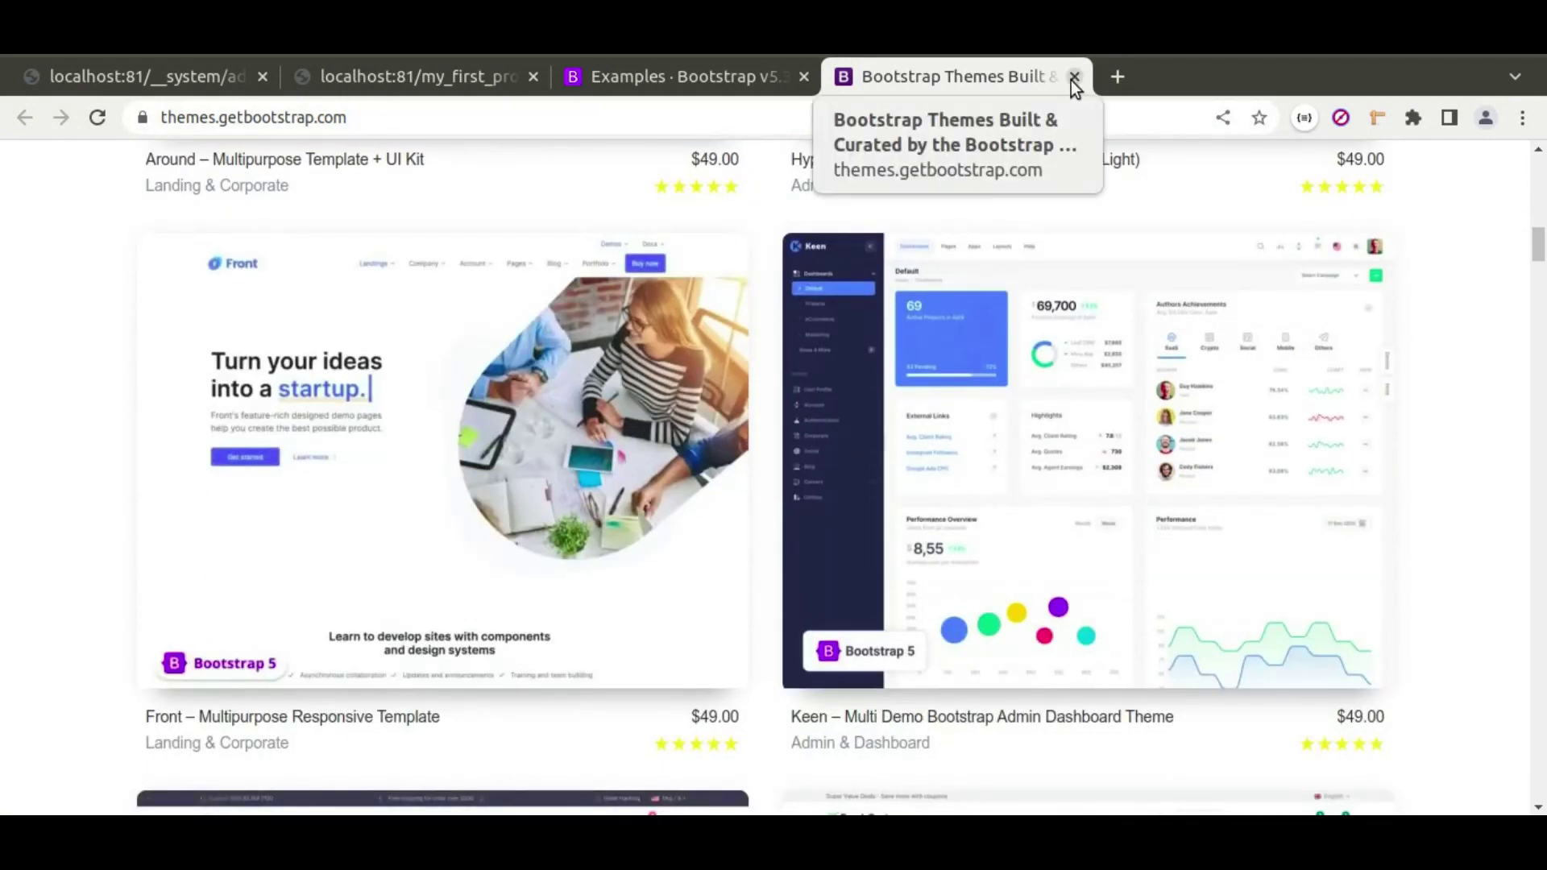
Close the Themes and Bootstrap pages and review the test page preview from its footer up to the header
click(1075, 78)
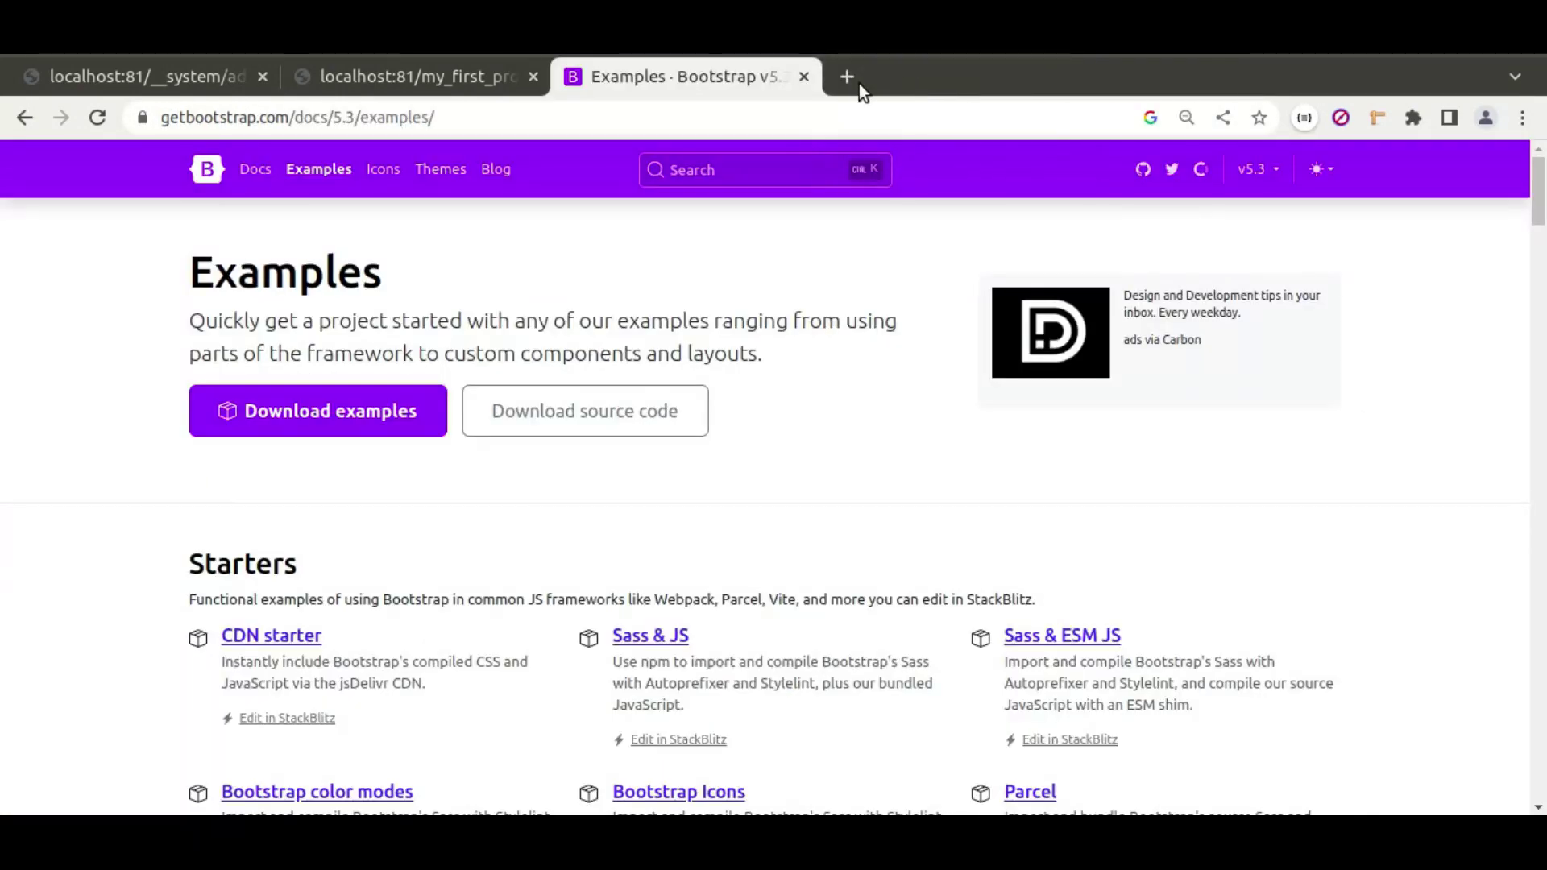
click(804, 77)
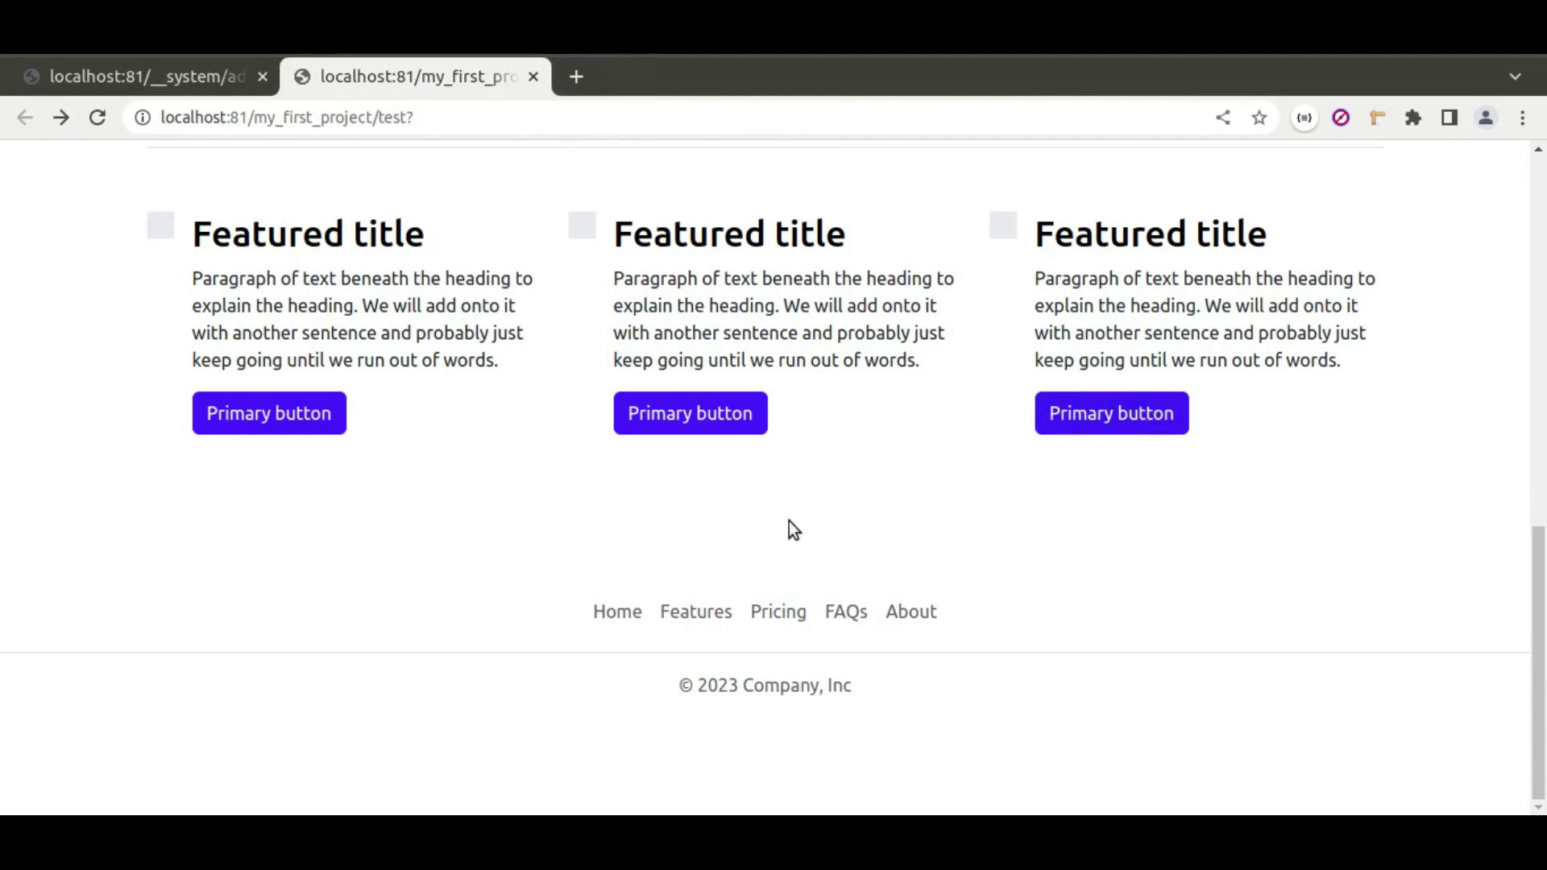
scroll(790, 522, up, 5)
scroll(789, 522, up, 5)
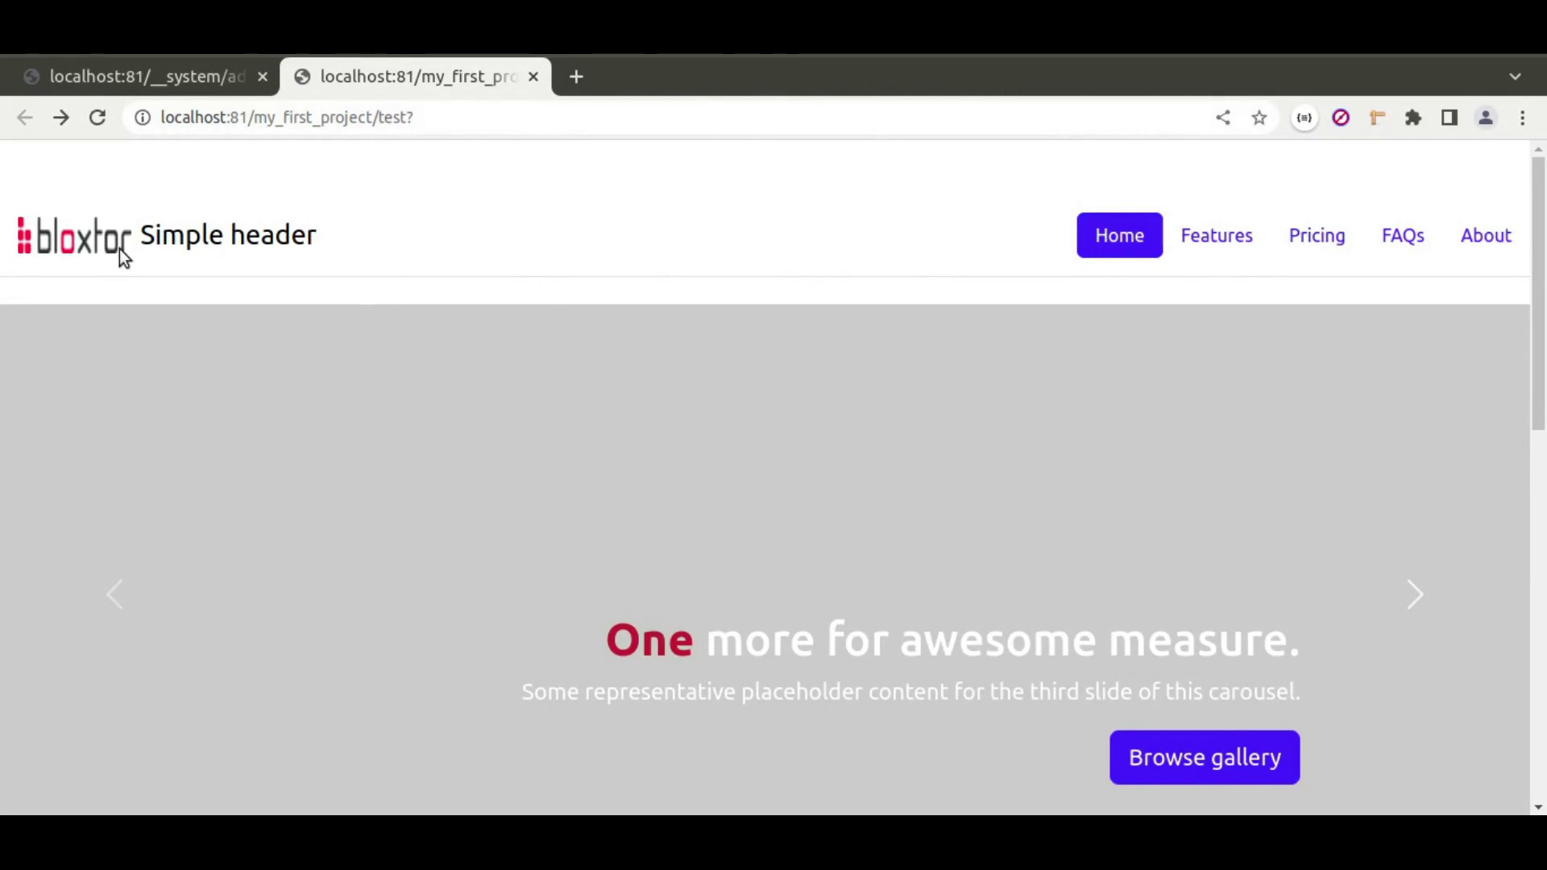
Return to the Bloxtor page editor, close the logo image's settings and examine the Bootstrap components and snippets among the widgets
click(155, 77)
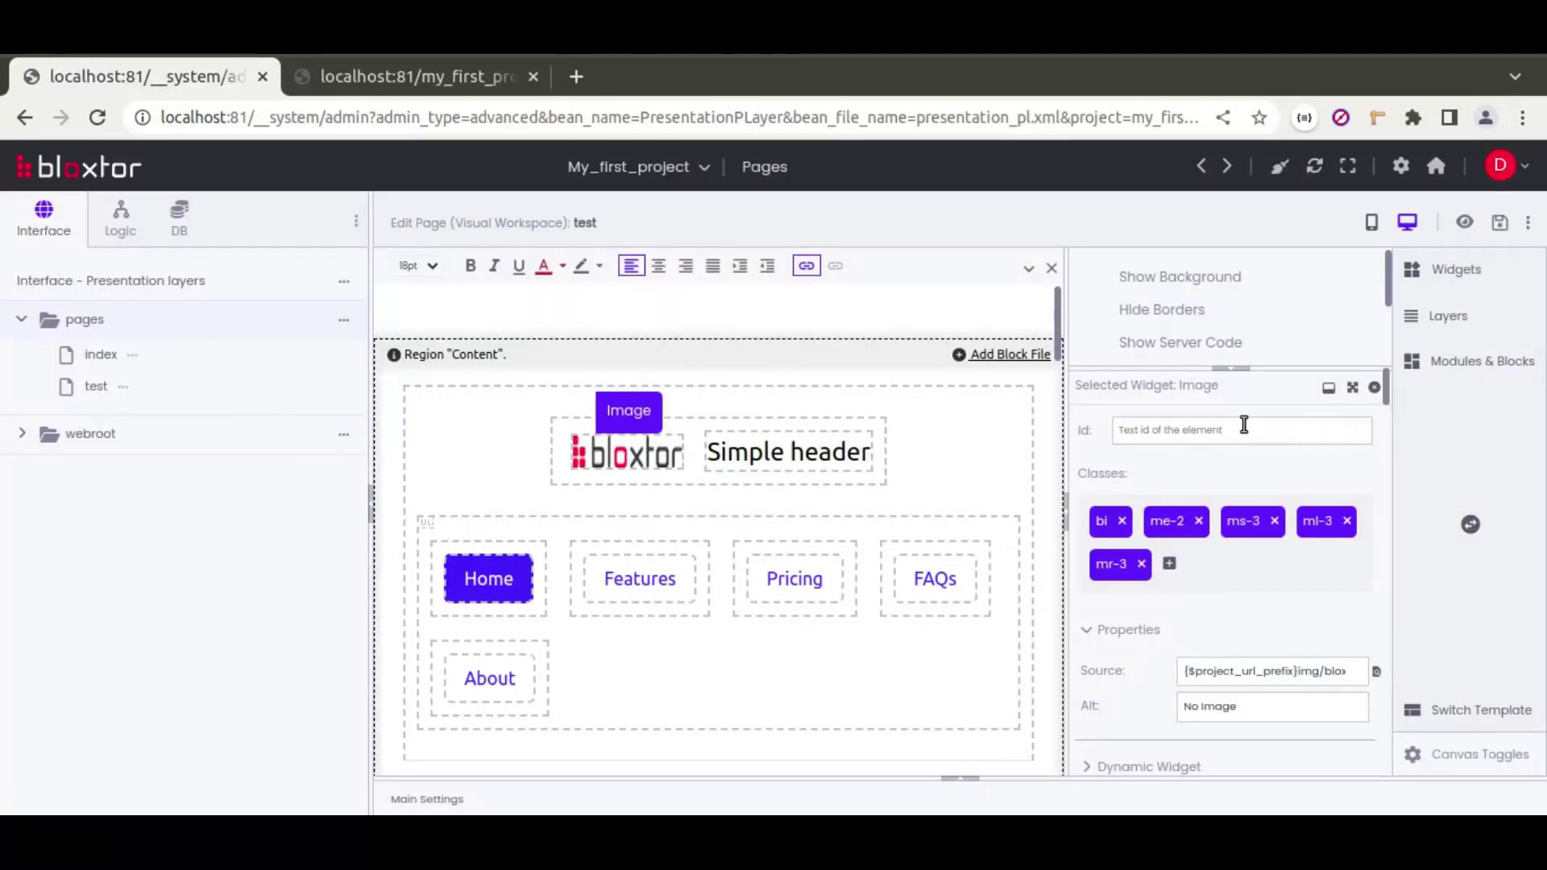
click(1375, 387)
click(1435, 269)
scroll(1248, 554, up, 2)
scroll(1246, 548, down, 6)
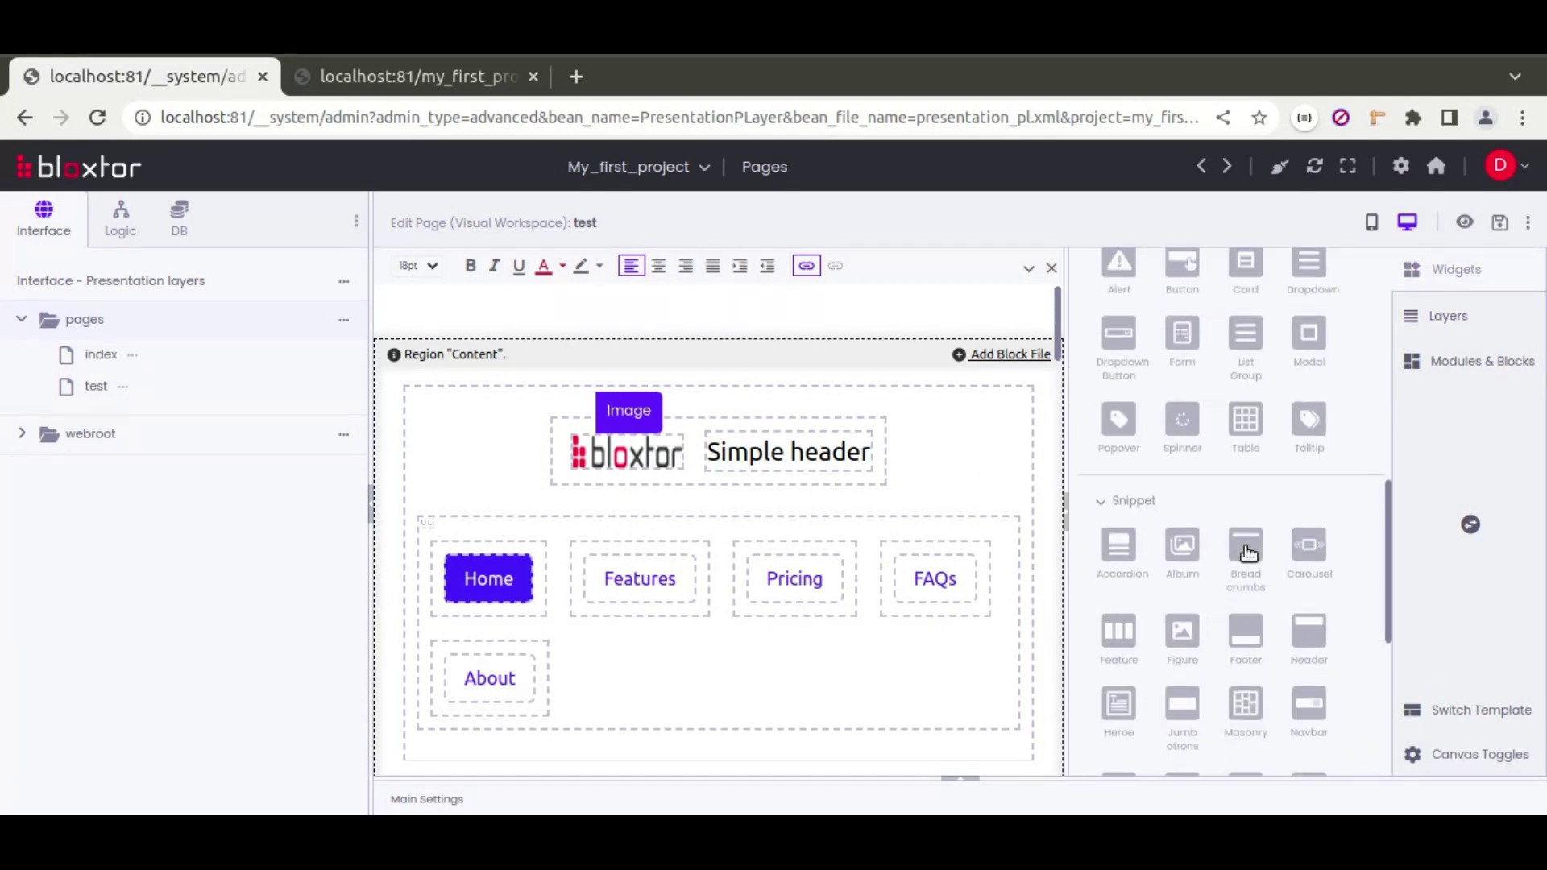
scroll(1201, 542, up, 2)
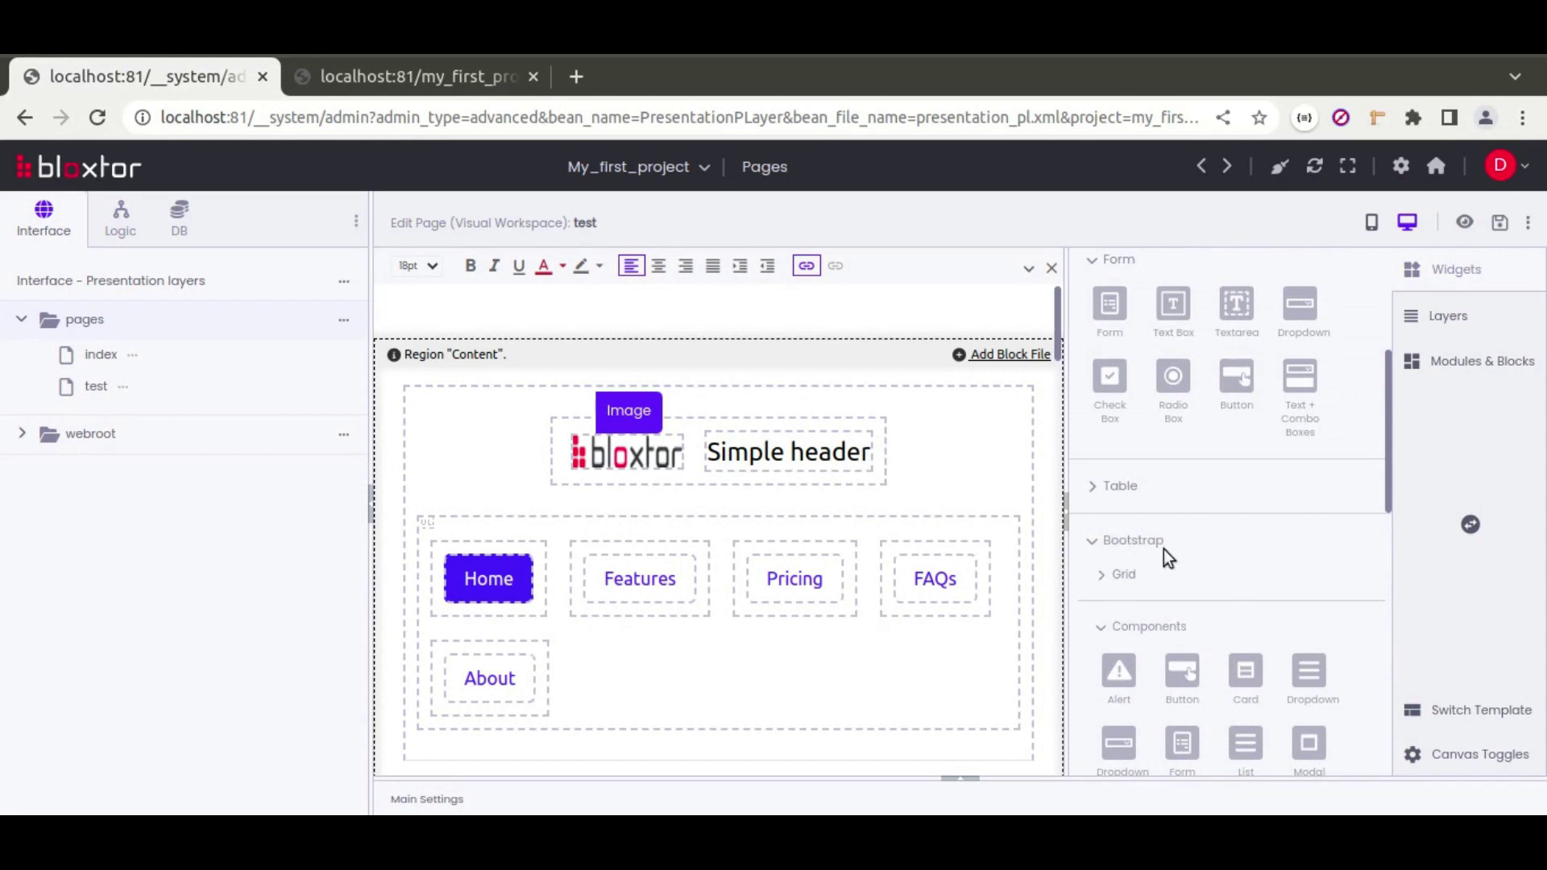
scroll(1184, 546, down, 2)
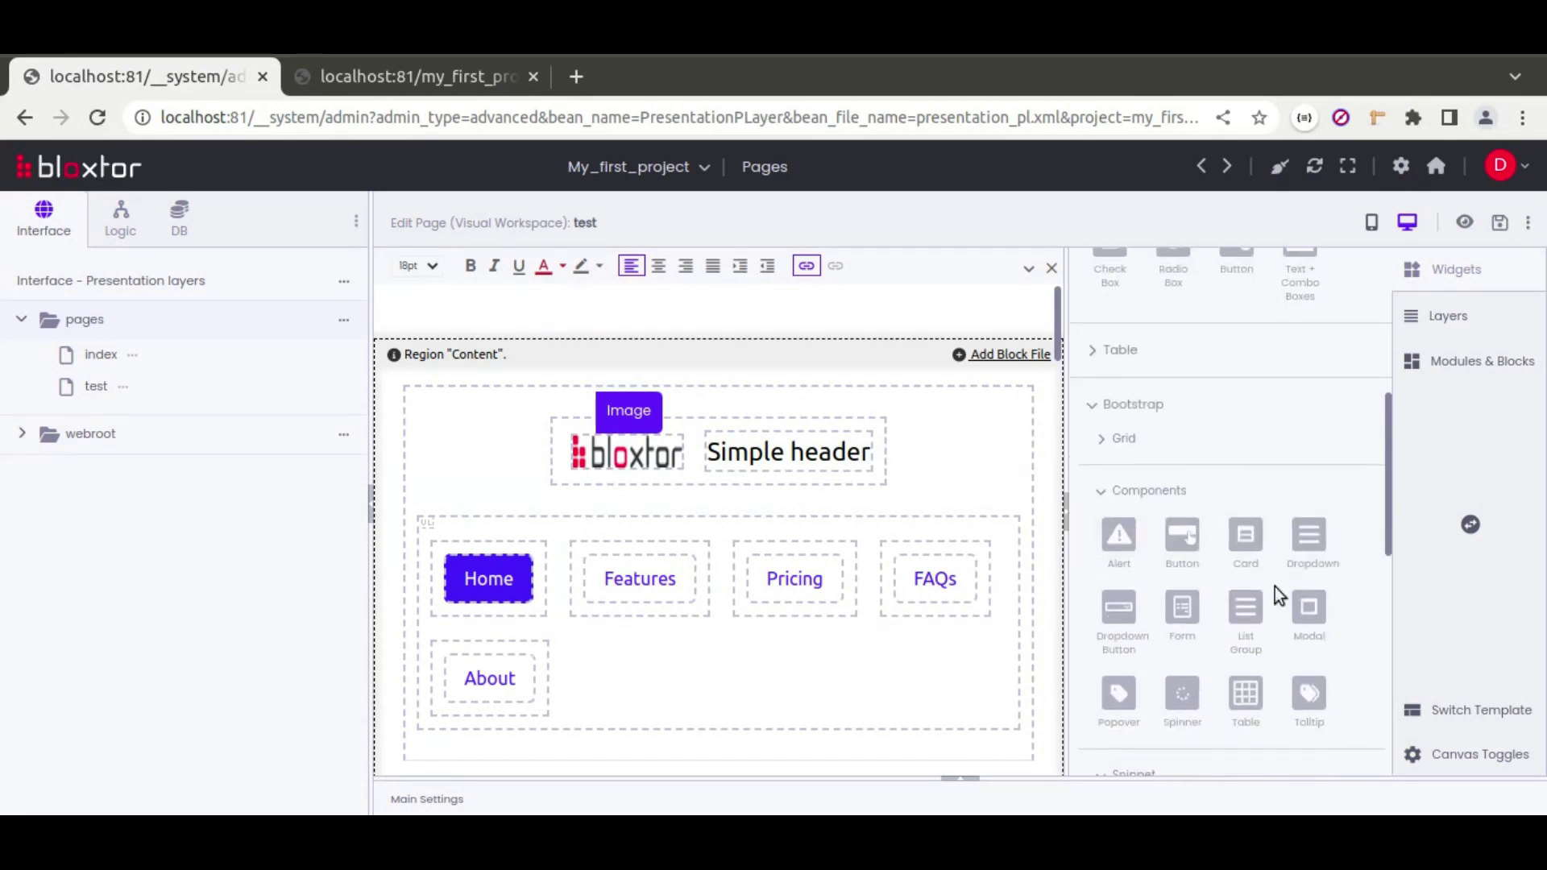
drag(1182, 636, 588, 514)
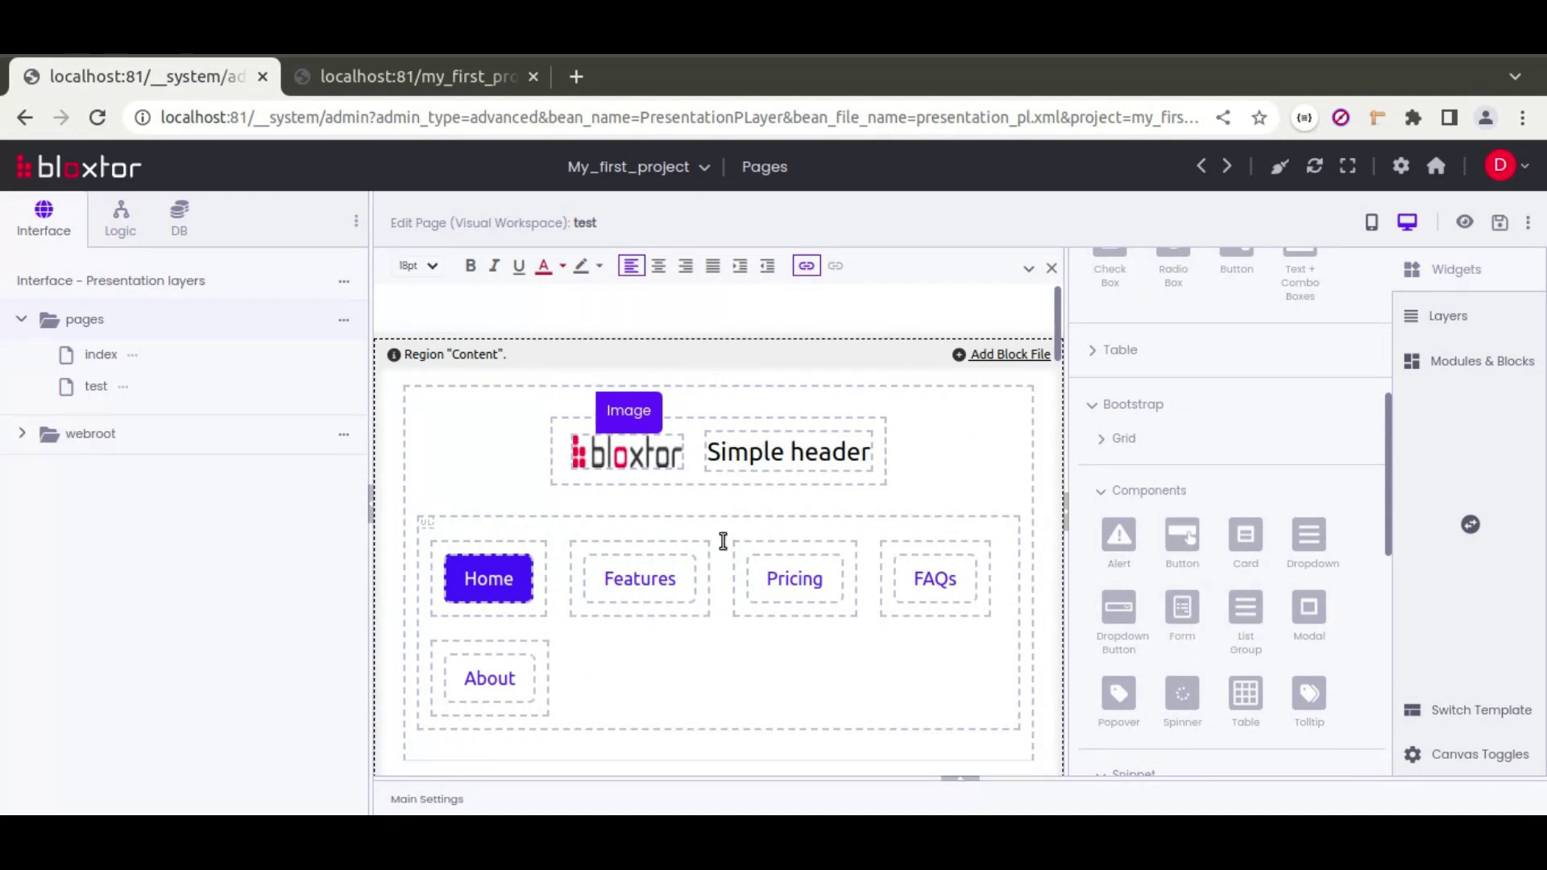